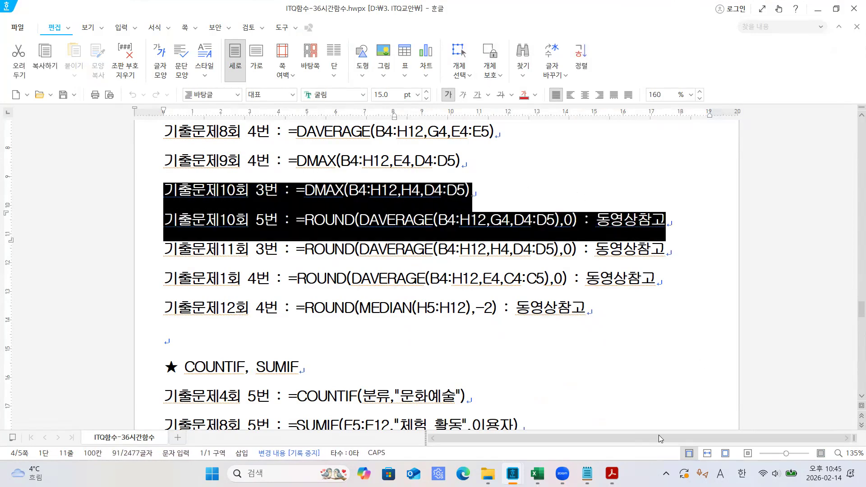
Switch to the 우리마트라면.pdf exam sheet in Acrobat and view the 제1작업 ramen sales table.
mouse_move(612, 473)
left_click(572, 408)
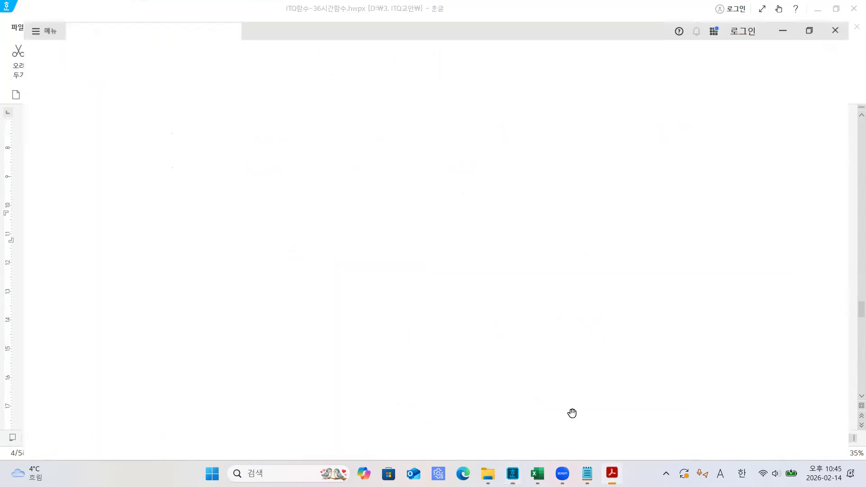
scroll(545, 321, "up", 10)
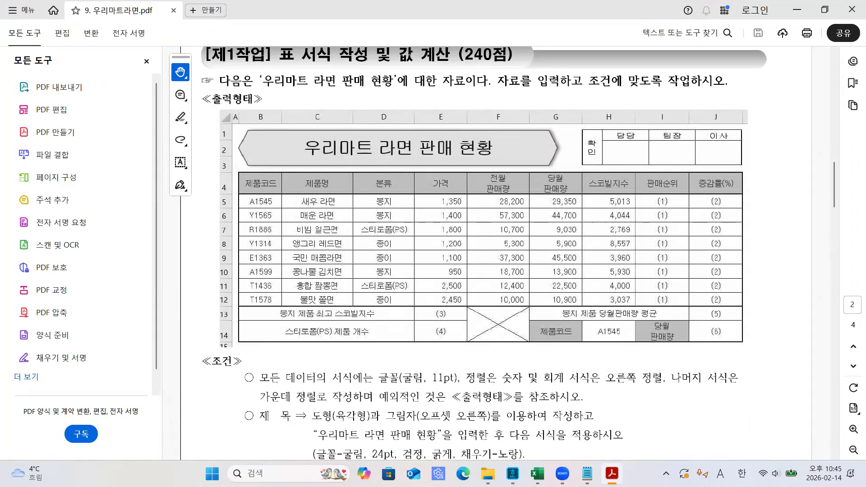
Close the Excel workbooks 퇴직급여계산.xlsx and 기출문제7회-3월 체험 행사 현황.xlsx.
mouse_move(537, 473)
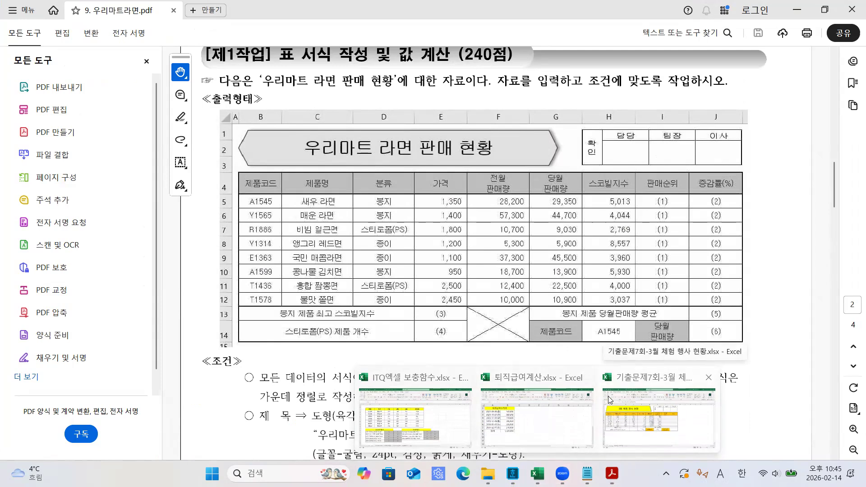
left_click(587, 378)
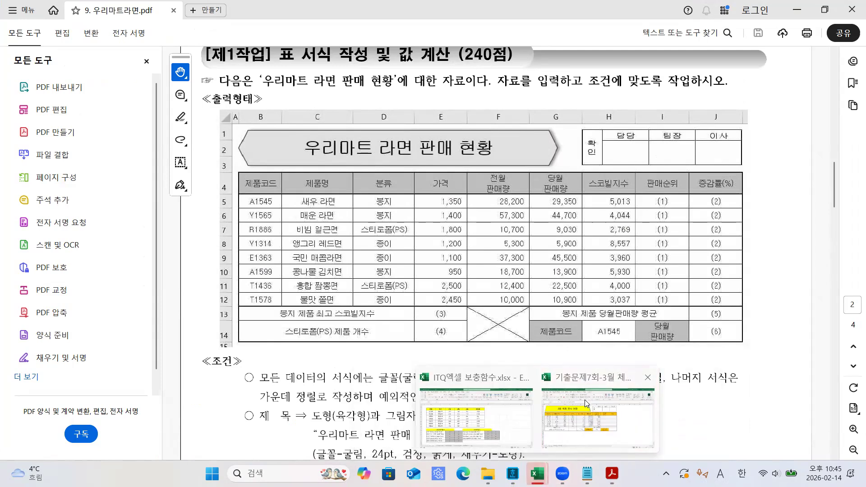
left_click(584, 400)
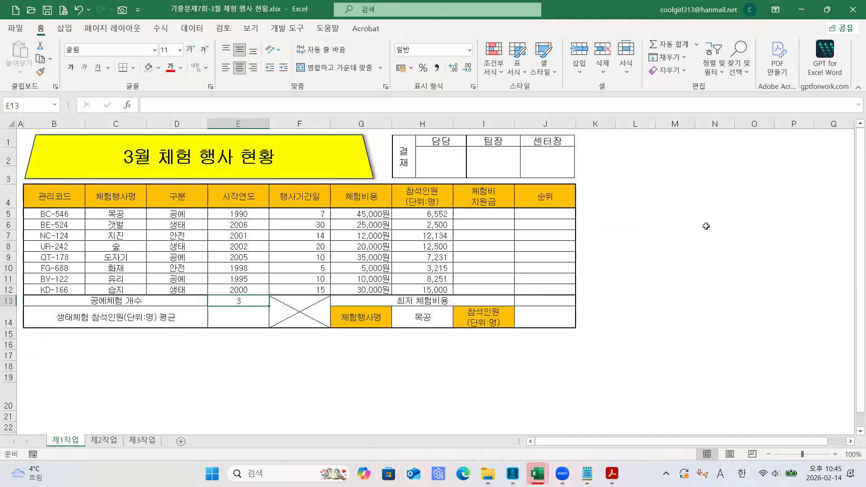
left_click(853, 10)
left_click(445, 264)
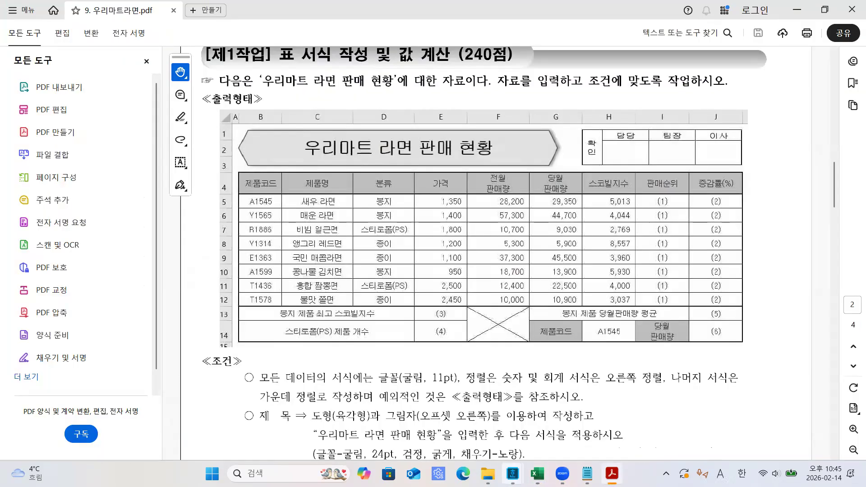
Open the workbook 기출문제10회-우리마트 라면 판매 현황.xlsx from the folder of exam files.
mouse_move(488, 473)
left_click(334, 406)
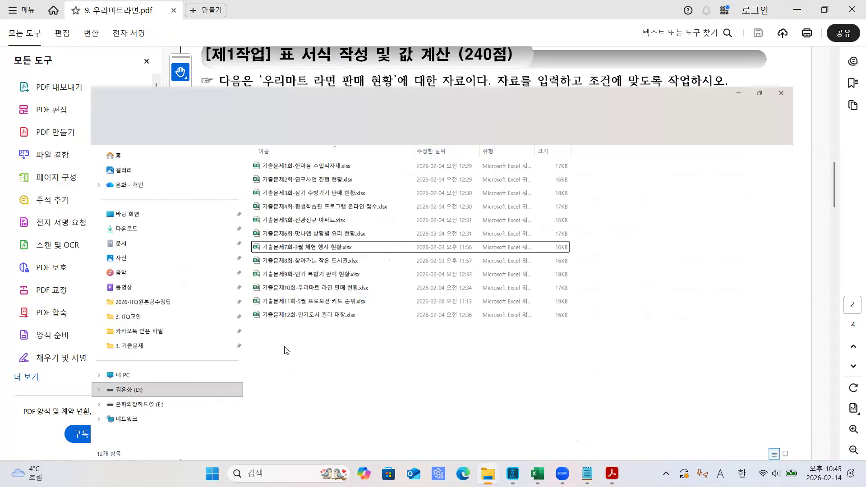
left_click(284, 249)
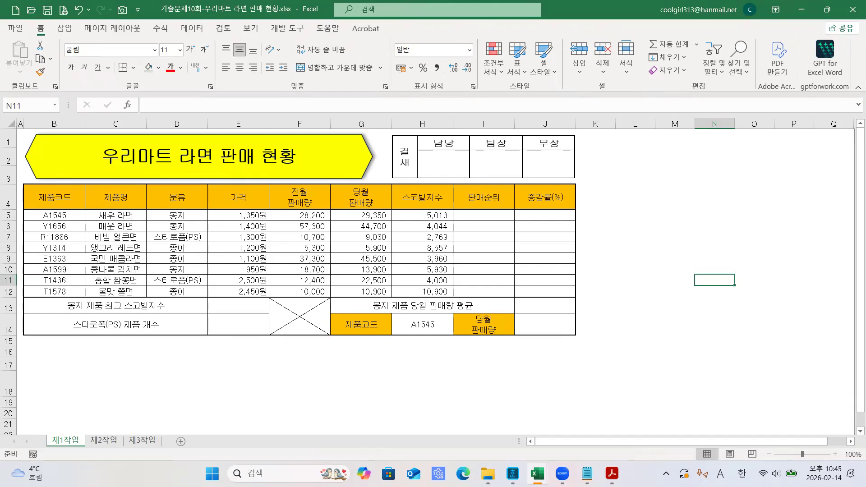
Switch to the exam PDF and read the function conditions (1) to (7) for the ramen sales table.
mouse_move(612, 474)
left_click(618, 445)
scroll(641, 321, "down", 10)
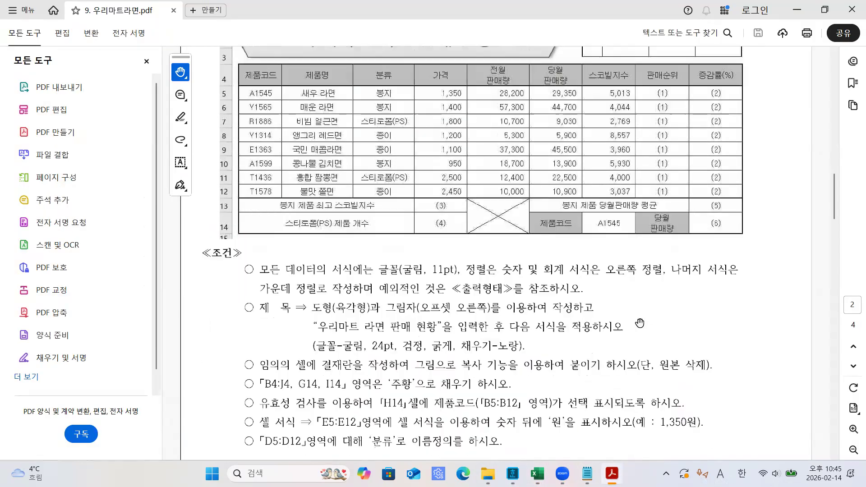
scroll(639, 322, "down", 3)
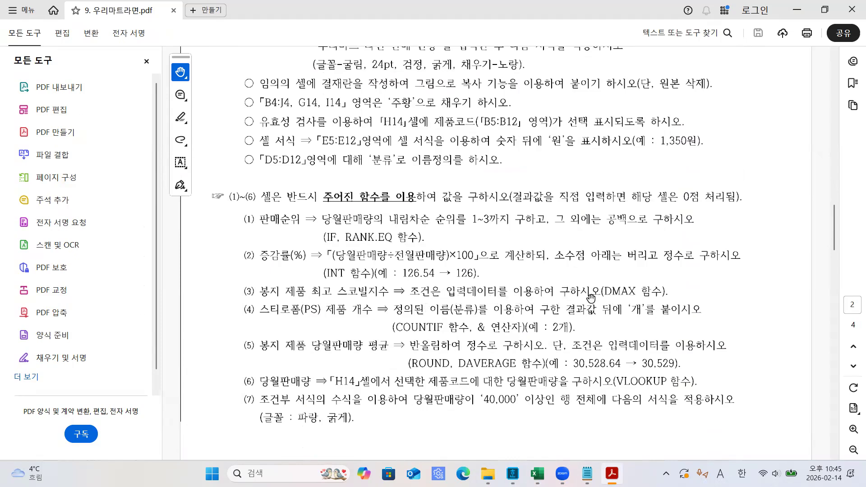
Return to the ramen sales workbook and highlight the 봉지 cells in the 분류 column together with their 스코빌지수 values.
mouse_move(536, 473)
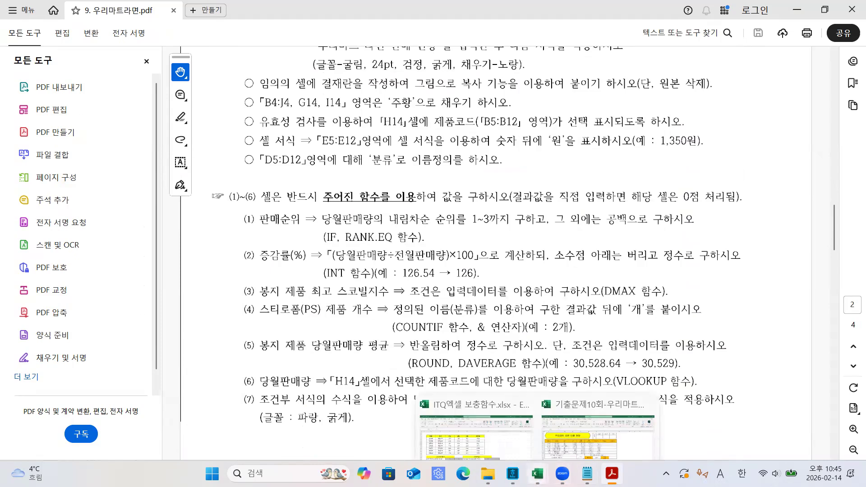
left_click(562, 432)
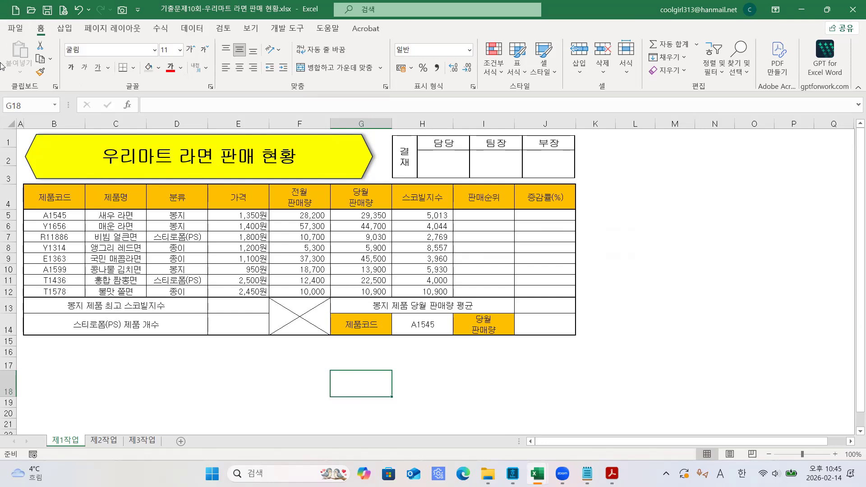
left_click_drag(177, 215, 177, 226)
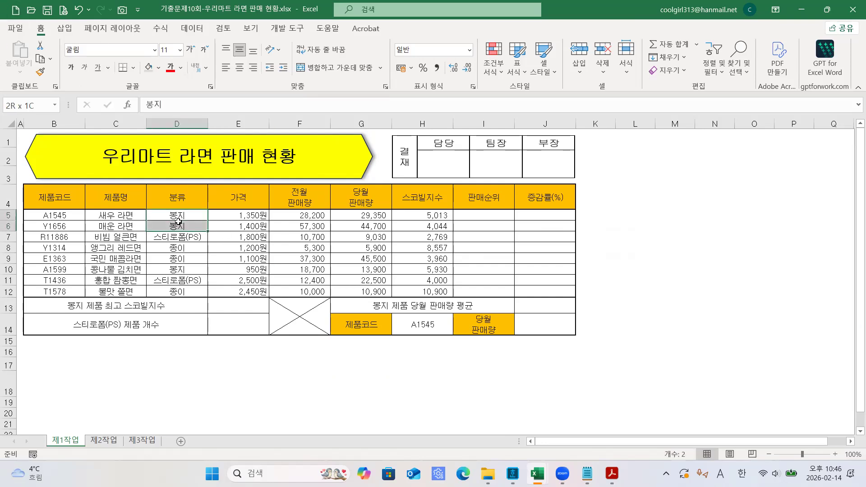
left_click(183, 269, "ctrl")
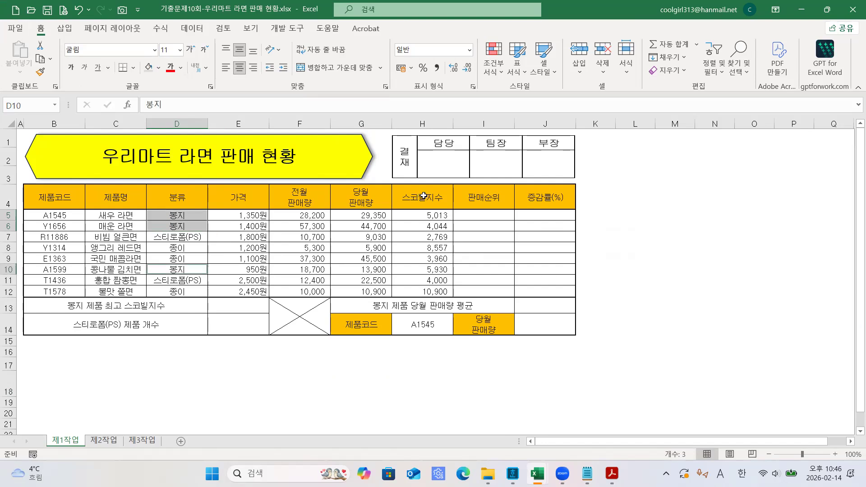
left_click(431, 216, "ctrl")
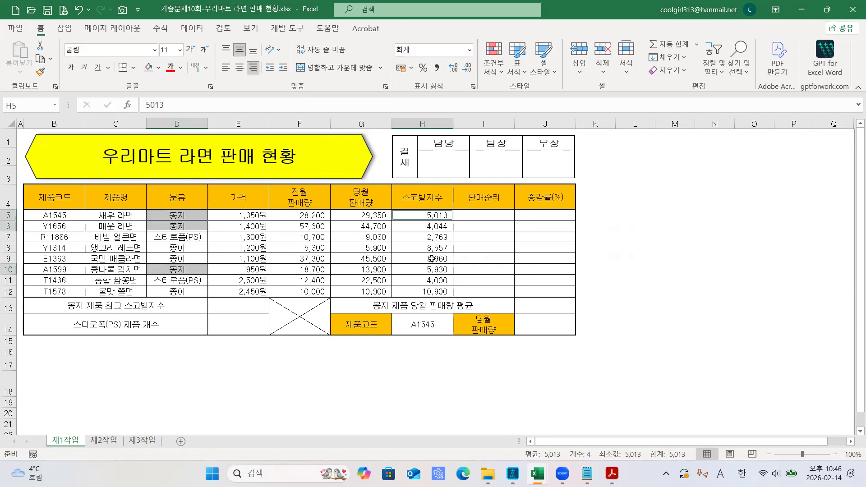
left_click(431, 228, "ctrl")
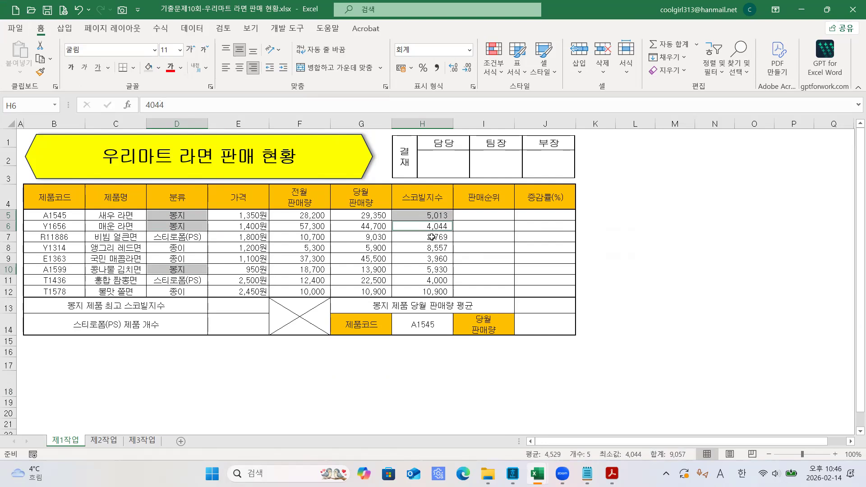
left_click(433, 270, "ctrl")
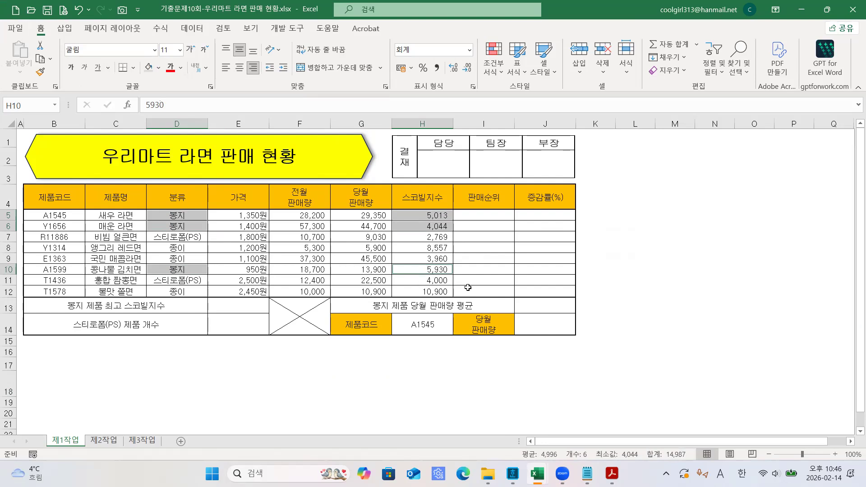
Clear the highlight and go through the 봉지 entries in the 분류 column one by one.
left_click(286, 251)
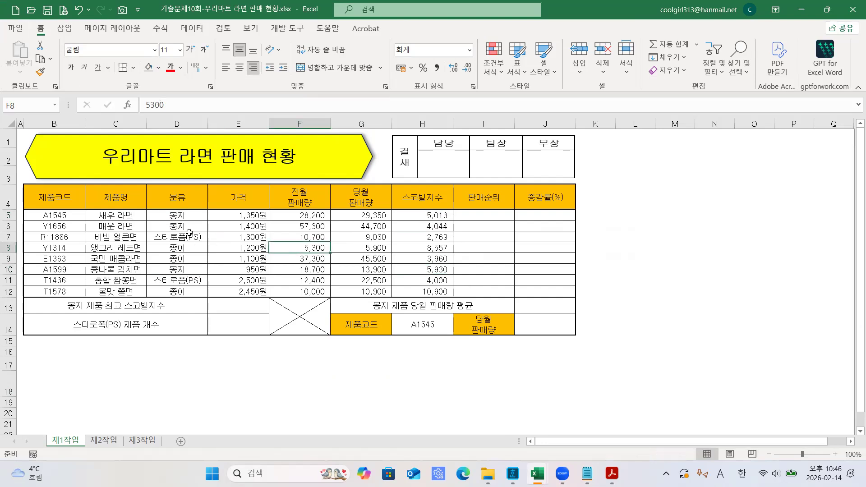
left_click(187, 215)
left_click(183, 228)
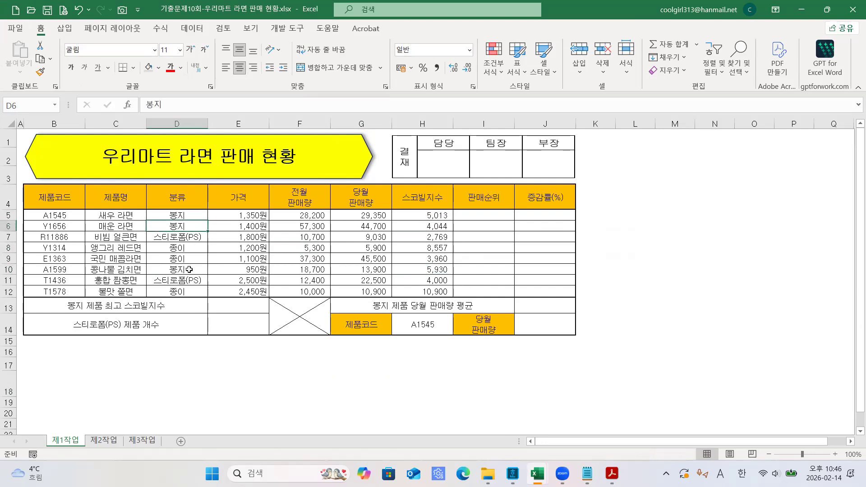
left_click(189, 269)
left_click(200, 295)
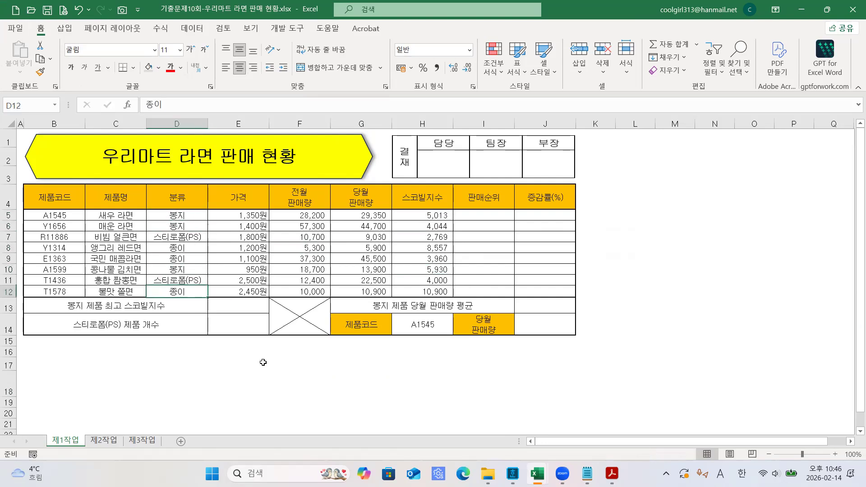
Select E13, recheck condition (3) for 봉지 제품 최고 스코빌지수 in the exam PDF, and return to the workbook.
left_click(224, 309)
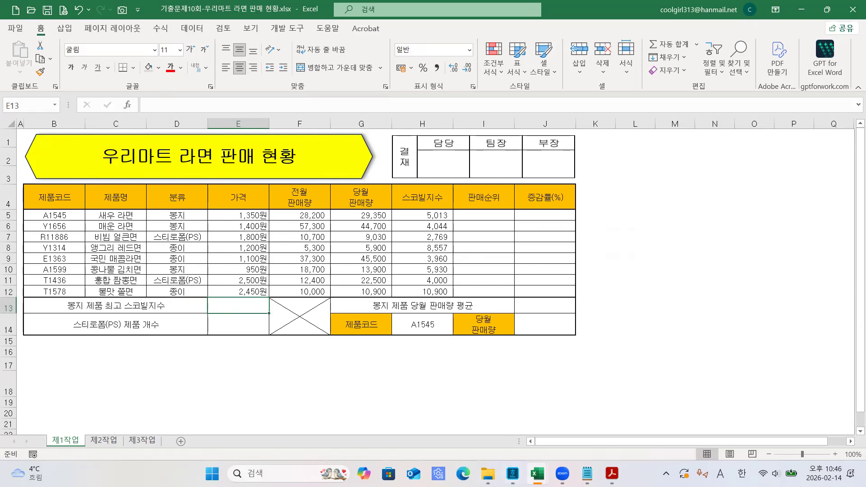
left_click(612, 474)
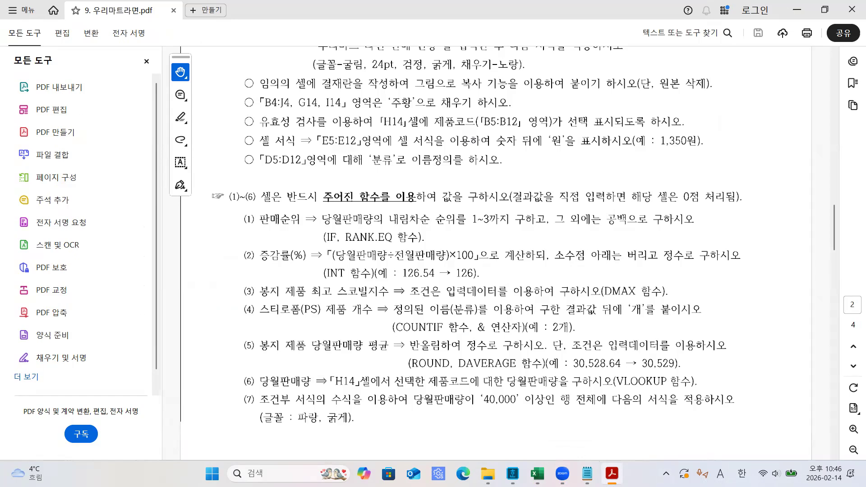
mouse_move(537, 473)
left_click(560, 435)
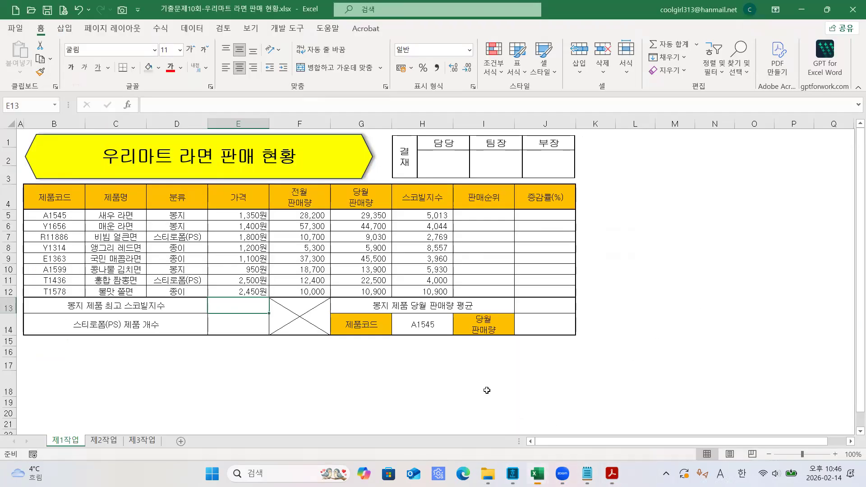
Start a DMAX formula in E13 with B4:H12 as the database range.
type("=")
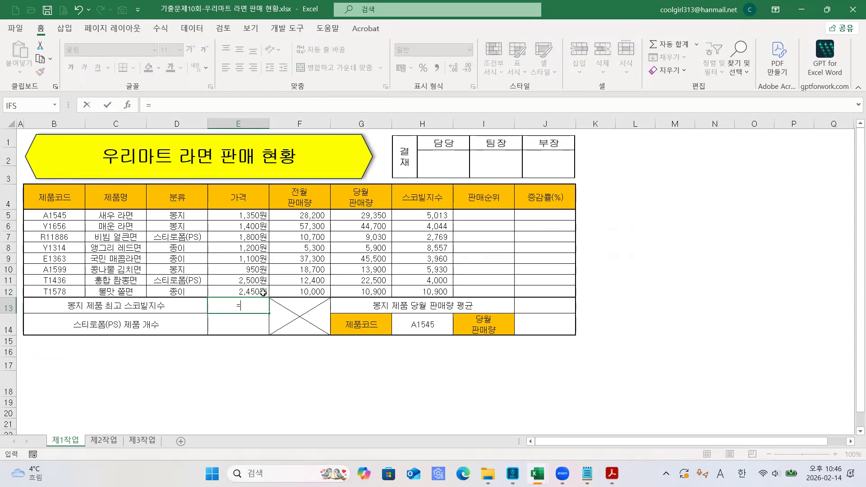
type("DMA")
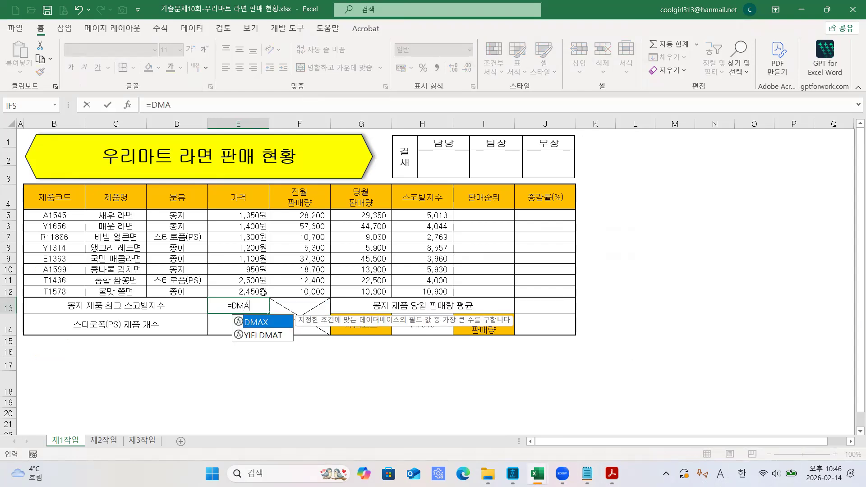
double_click(261, 322)
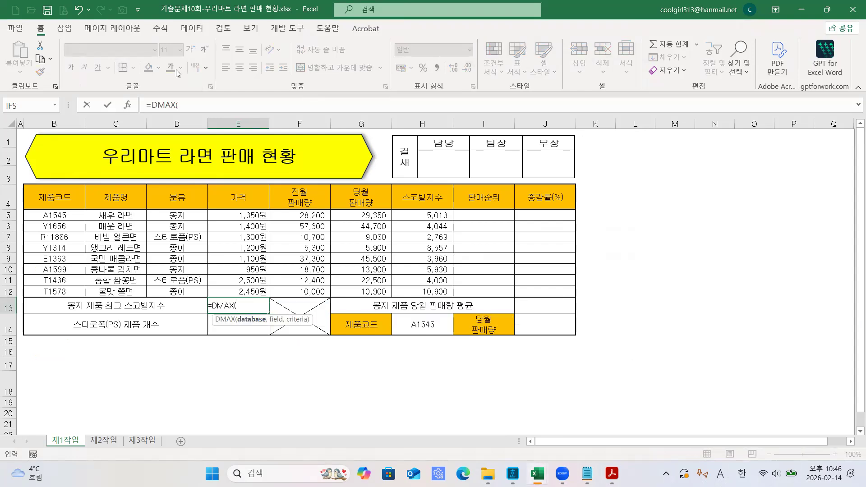
left_click(188, 107)
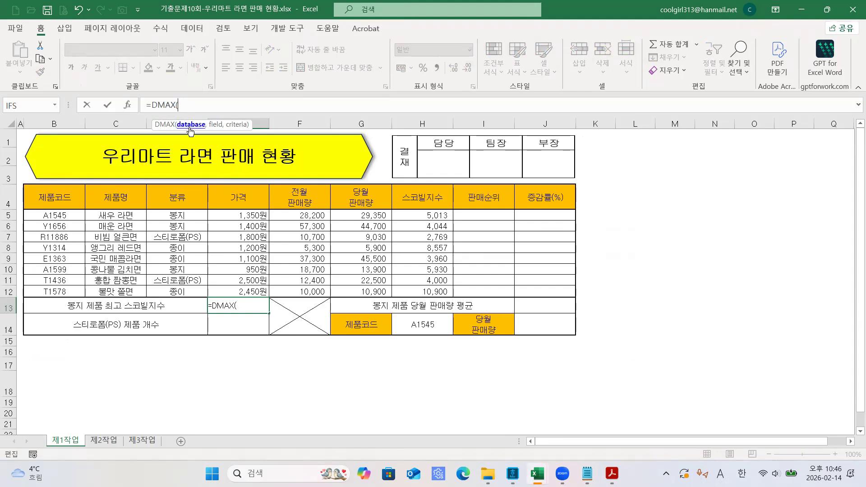
left_click_drag(48, 204, 424, 291)
type(",")
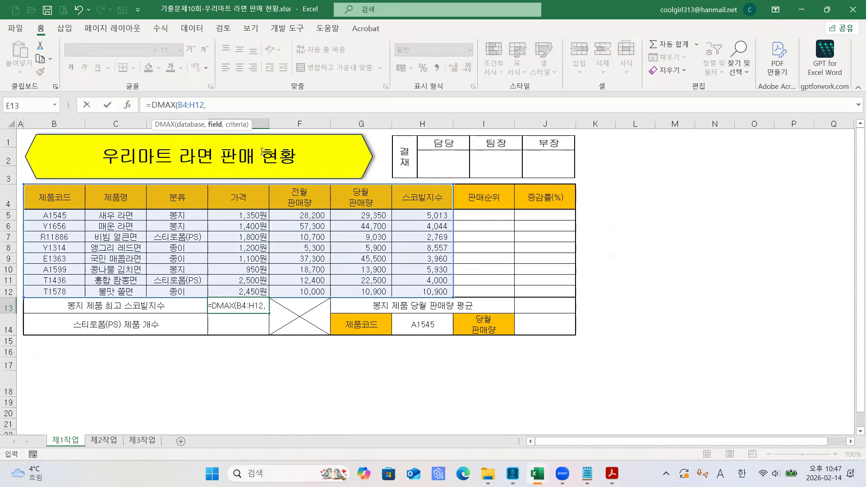
Complete the DMAX formula in E13 with H4 as the field and D4:D5 as the criteria.
left_click(416, 198)
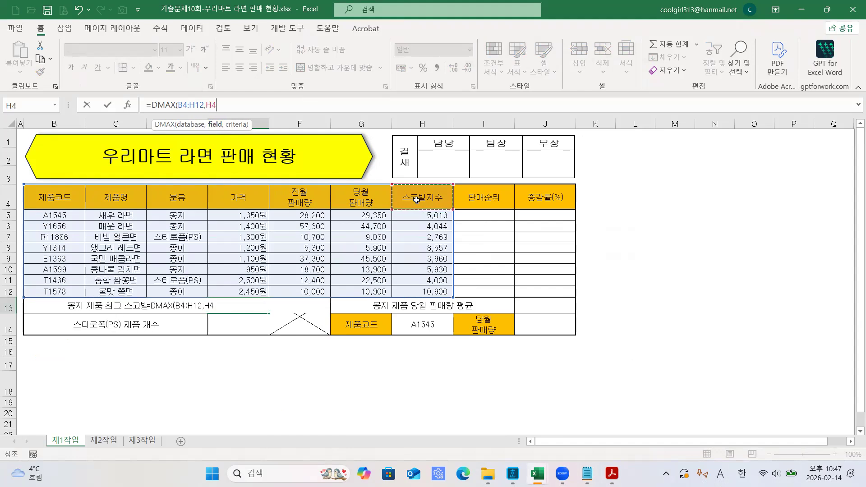
type(",")
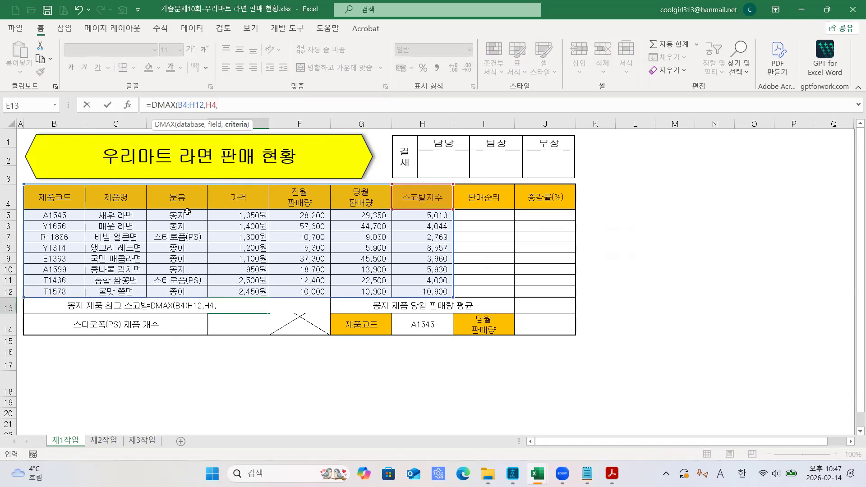
left_click_drag(187, 198, 187, 217)
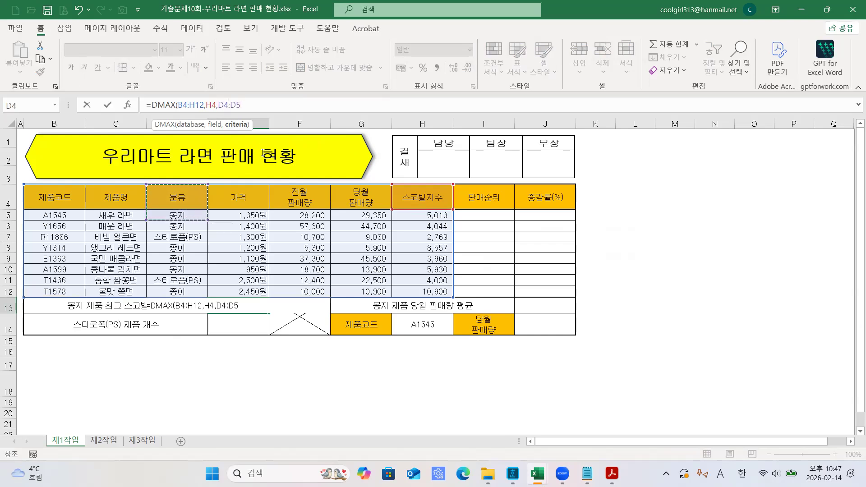
left_click(262, 108)
type(")")
key("Return")
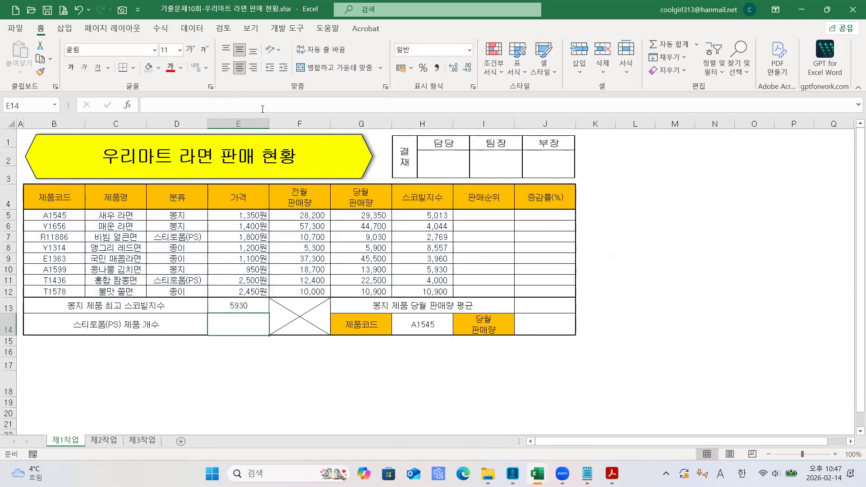
Apply the comma number style to the 봉지 제품 최고 스코빌지수 result in E13.
left_click(241, 303)
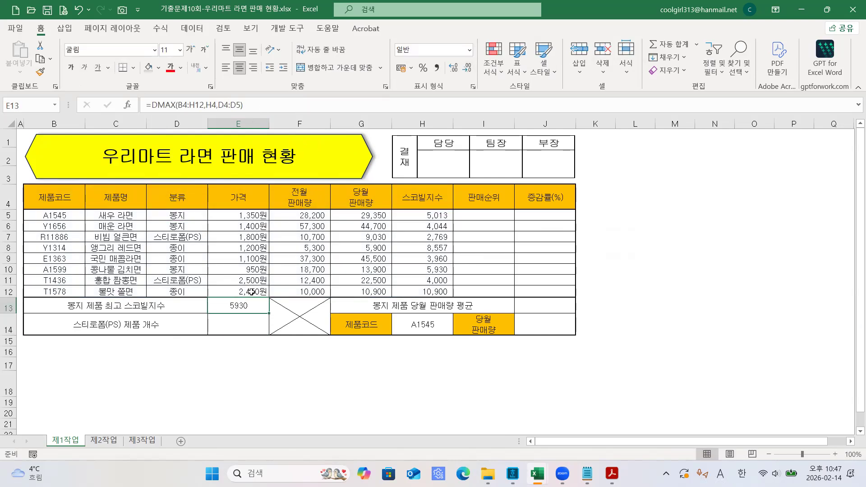
left_click(437, 69)
left_click(622, 257)
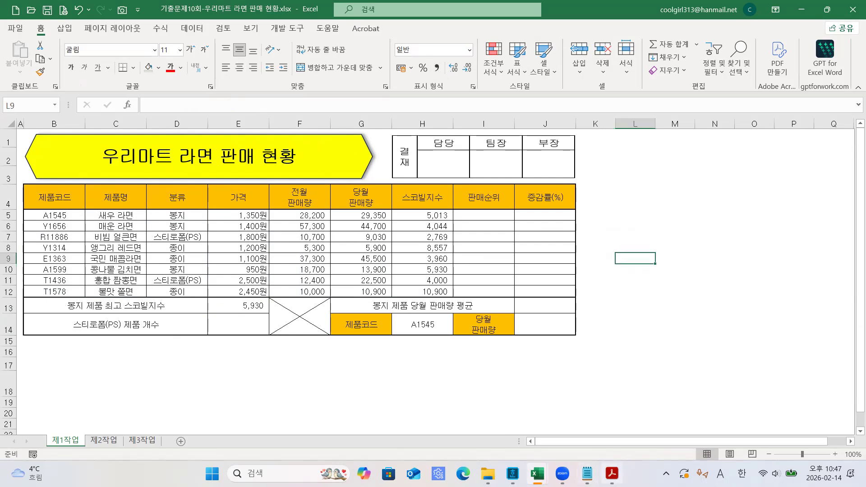
Switch back to the exam PDF and read the function conditions that follow (3).
left_click(612, 473)
left_click_drag(572, 291, 557, 258)
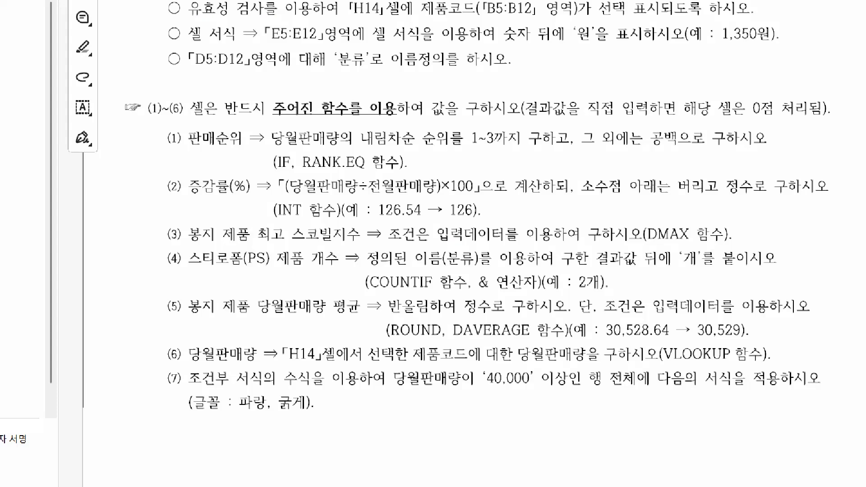
Mark the phrase 반올림하여 정수 in condition (5) of the exam PDF with a red box.
left_click(470, 329)
mouse_move(344, 276)
left_mouse_down()
mouse_move(480, 321)
mouse_move(499, 313)
left_mouse_up()
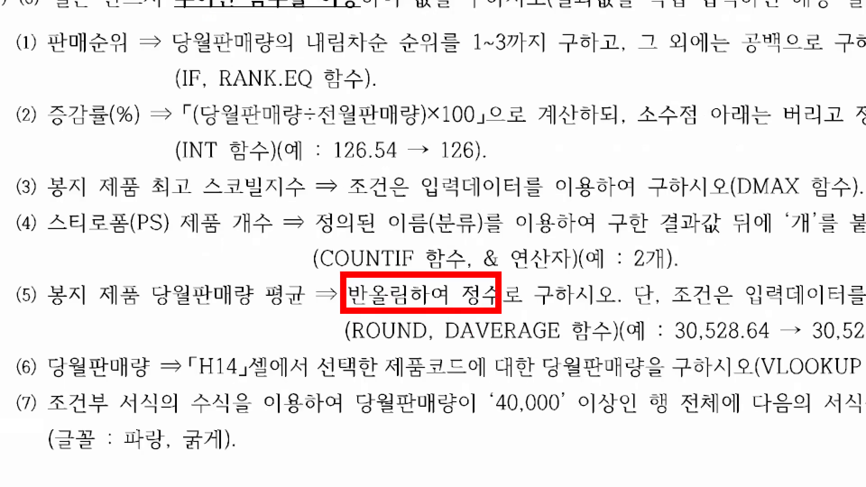
key("Escape")
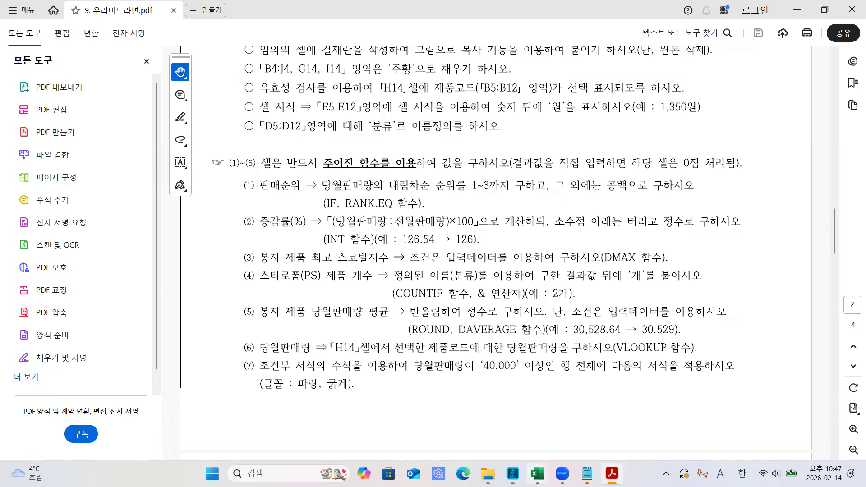
Switch to the Hangul document 2026년ITQ함수.hwp and find the heading Section 06. 수학과 삼각함수.
mouse_move(512, 474)
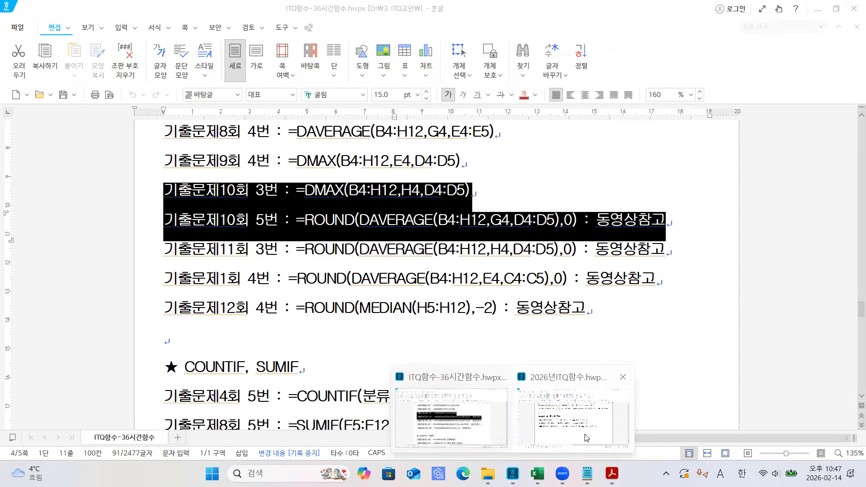
left_click(587, 438)
scroll(522, 265, "down", 15)
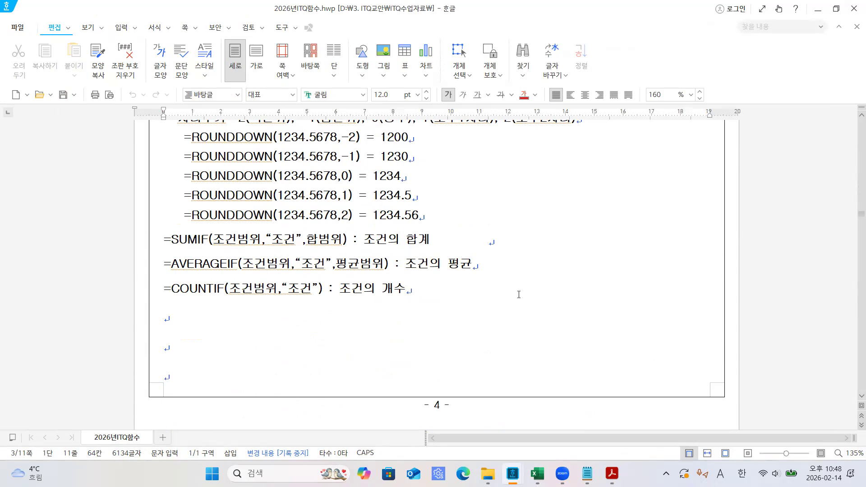
scroll(518, 294, "up", 10)
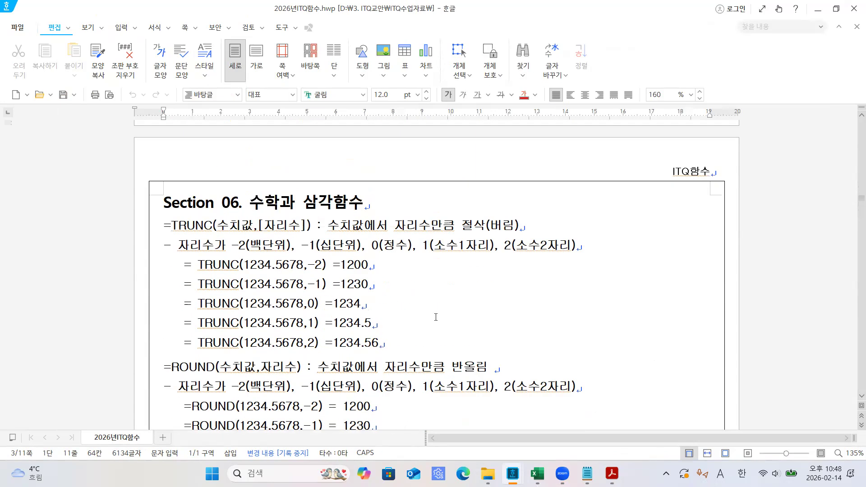
left_click(435, 317)
left_click_drag(252, 197, 365, 203)
left_click(395, 207)
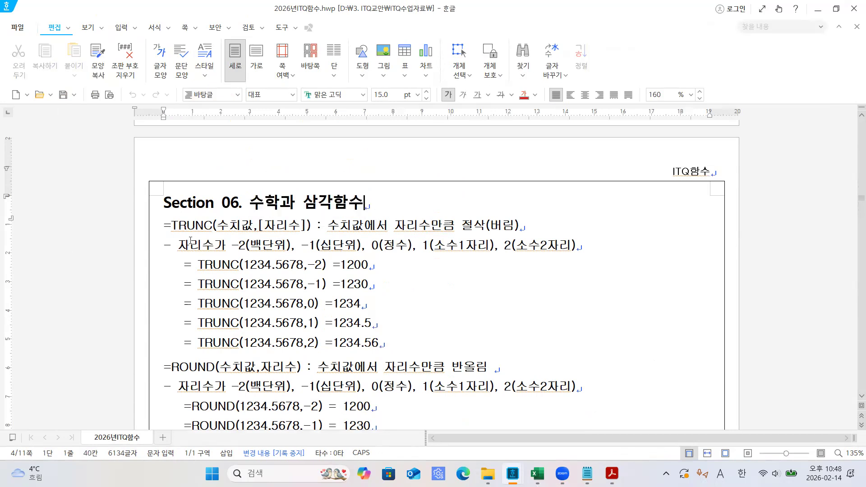
Skim the TRUNC, ROUND, ROUNDUP and ROUNDDOWN entries, highlighting each function name in turn.
double_click(172, 224)
scroll(354, 267, "down", 3)
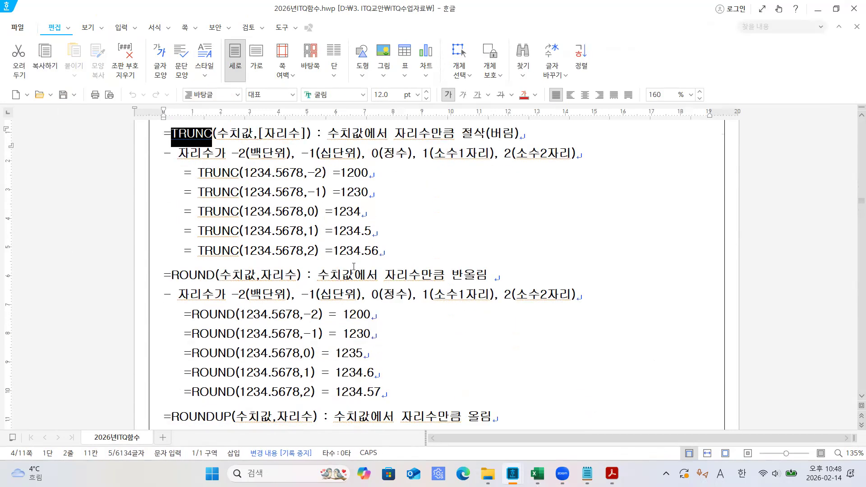
double_click(173, 278)
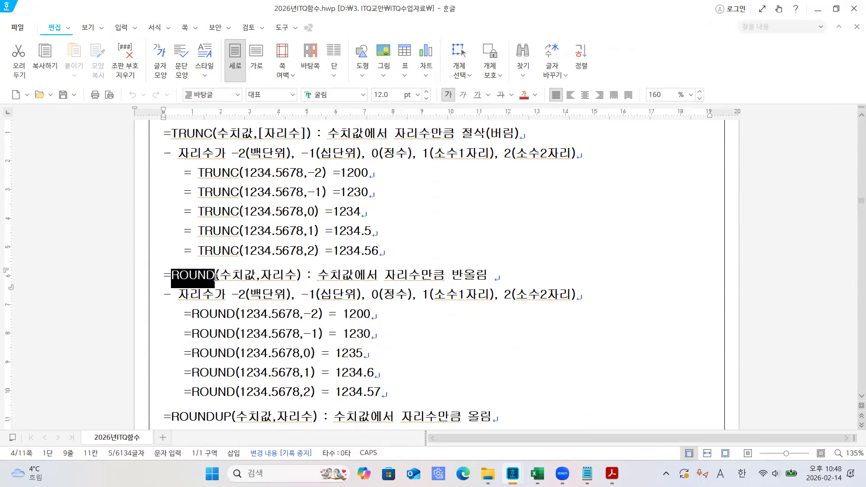
key("ctrl+F12")
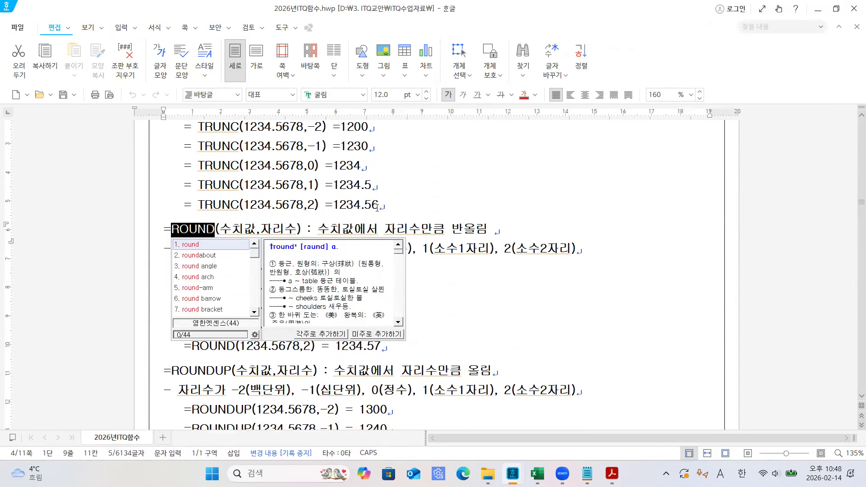
key("Escape")
left_click_drag(170, 374, 235, 375)
scroll(415, 298, "down", 2)
scroll(415, 298, "down", 2)
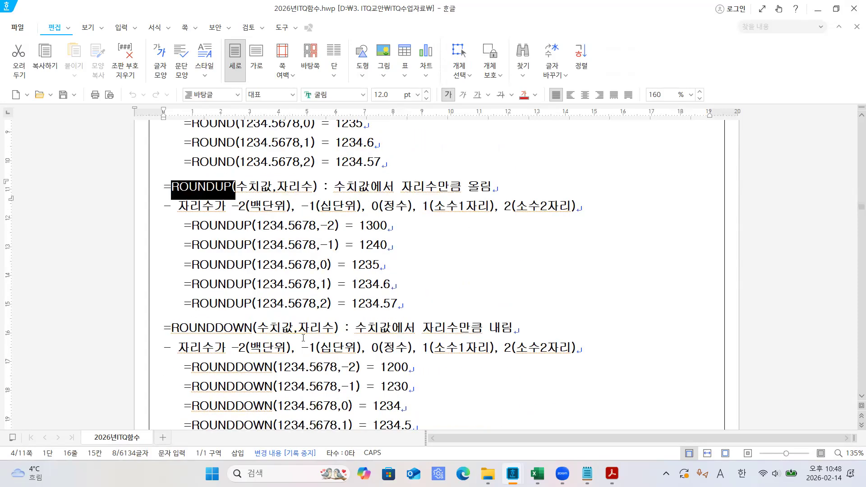
left_click_drag(174, 325, 251, 327)
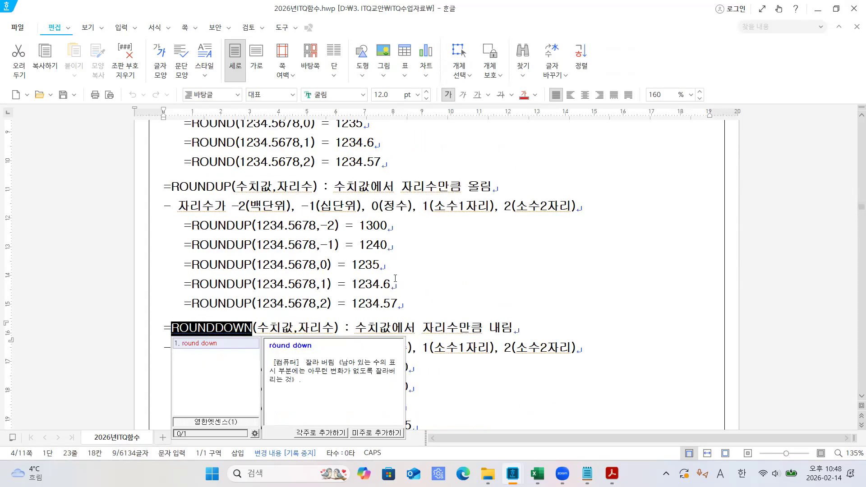
scroll(432, 262, "up", 1)
left_click(456, 255)
scroll(460, 256, "down", 4)
scroll(465, 258, "up", 4)
scroll(465, 258, "up", 8)
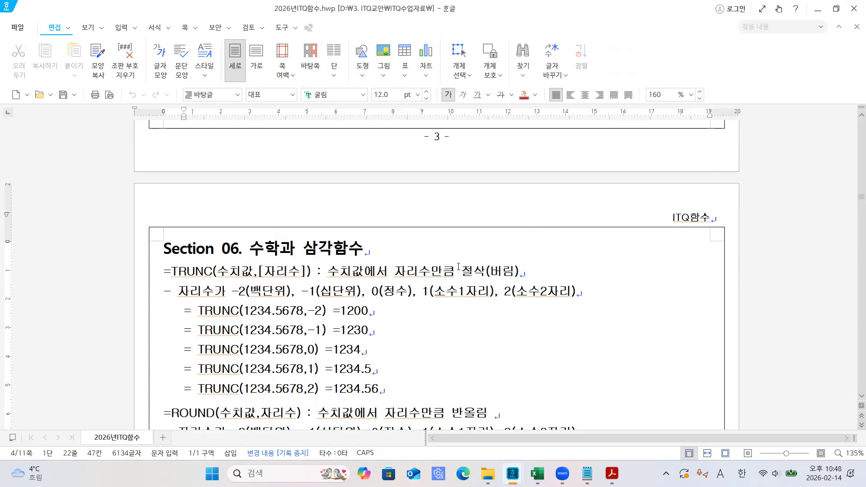
Examine the TRUNC entry's syntax and its description 수치값에서 자리수만큼 절삭(버림).
left_click_drag(170, 179, 210, 181)
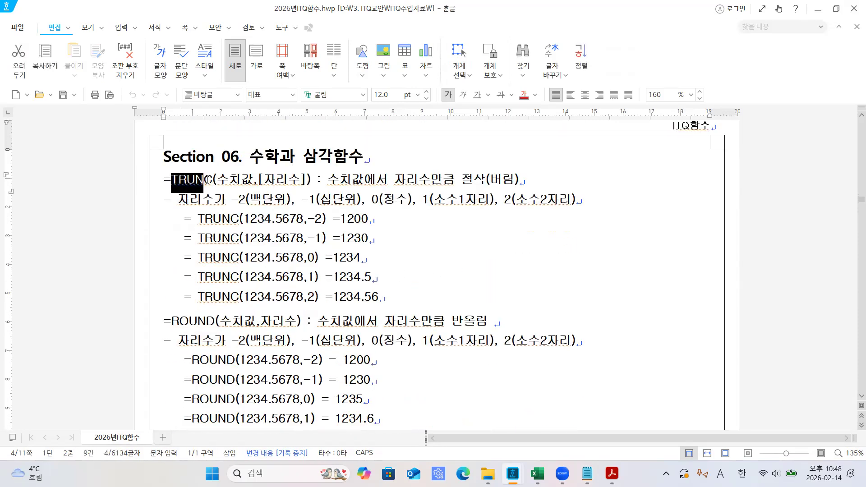
left_click_drag(263, 180, 521, 176)
left_click(369, 237)
left_click(526, 178)
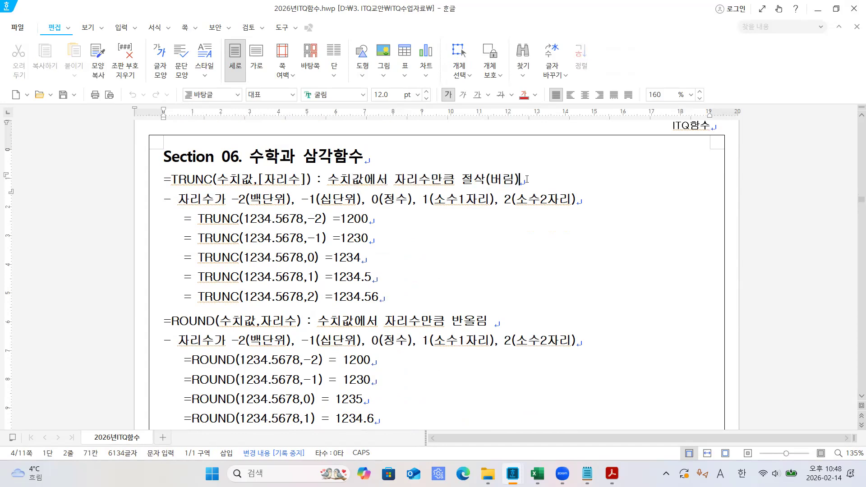
Examine the descriptions of ROUND (반올림) and ROUNDUP (올림) in the function notes.
scroll(506, 258, "down", 3)
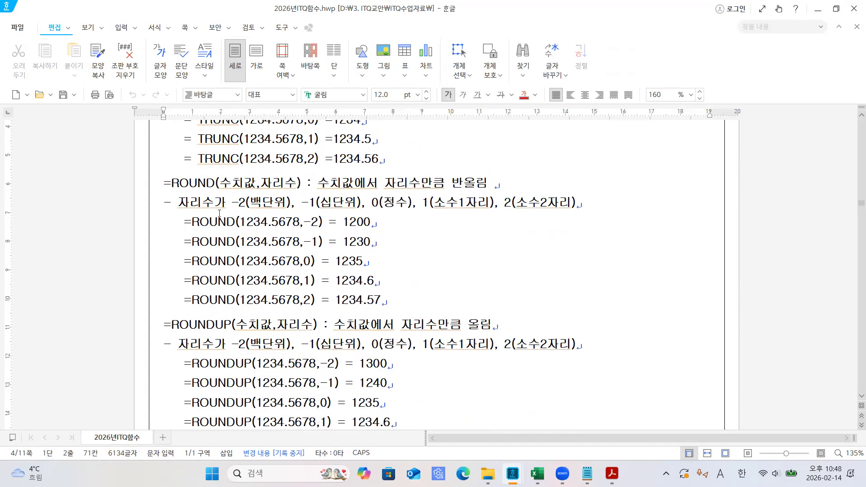
left_click_drag(224, 182, 491, 184)
key("ctrl+F12")
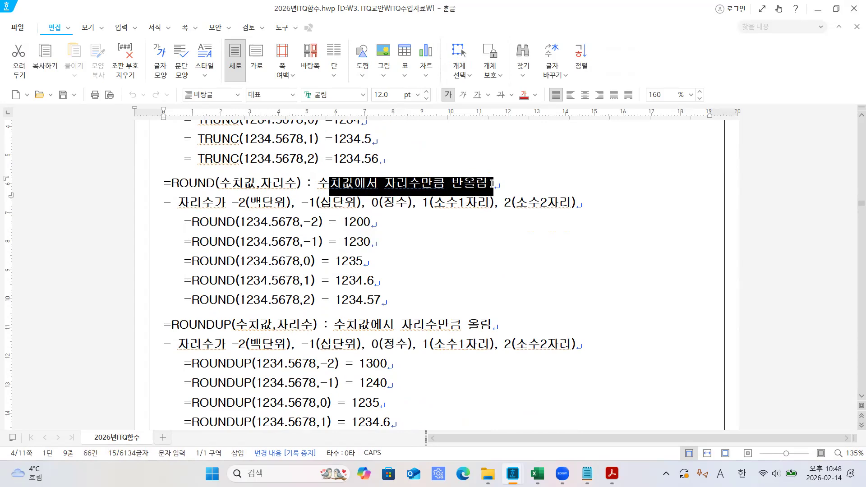
scroll(494, 271, "down", 3)
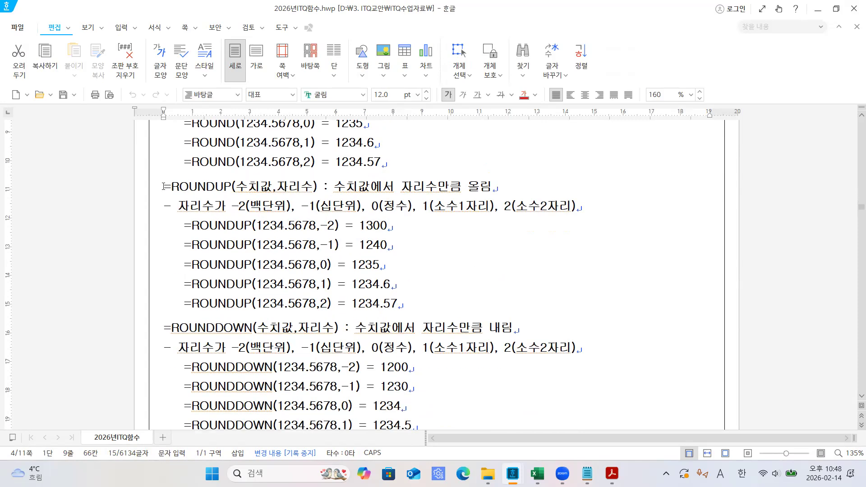
left_click_drag(173, 185, 501, 182)
left_click(311, 186)
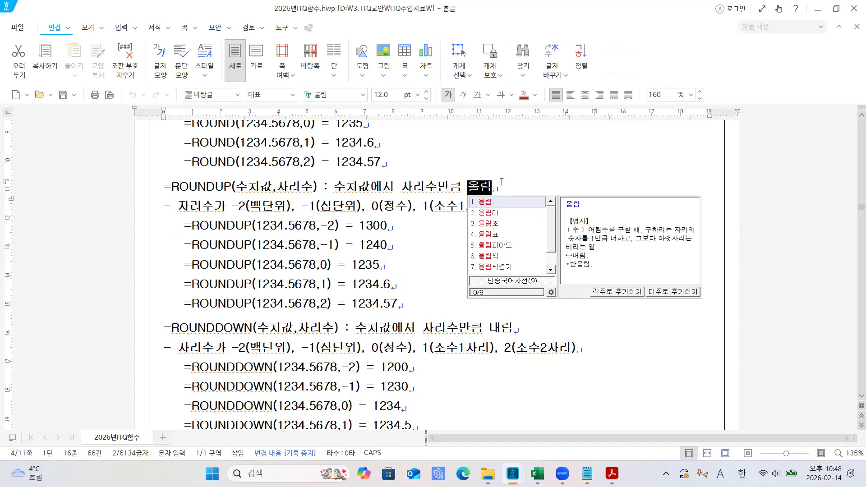
left_click(501, 182)
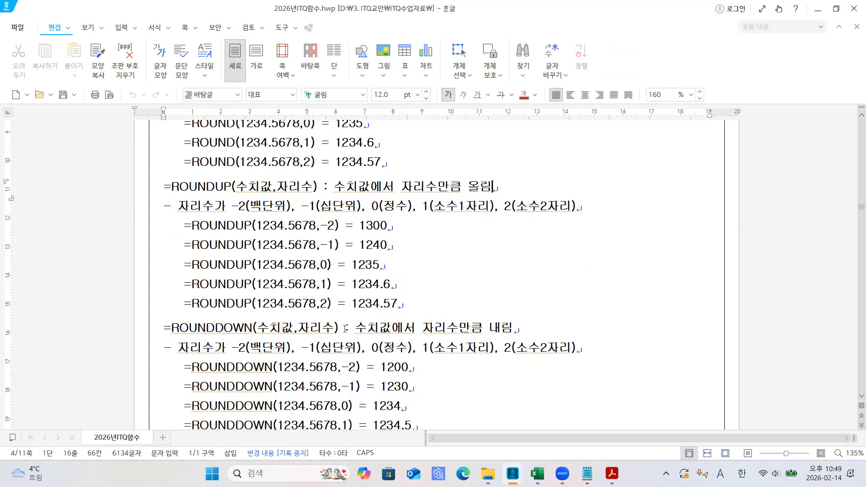
Examine the ROUNDDOWN (내림) description and compare it with the TRUNC entry.
left_click_drag(174, 327, 257, 327)
left_click(293, 217)
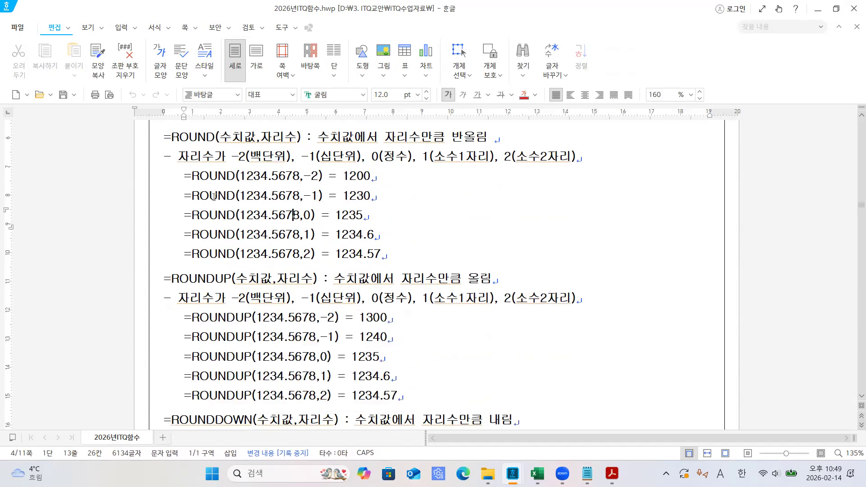
scroll(215, 216, "up", 3)
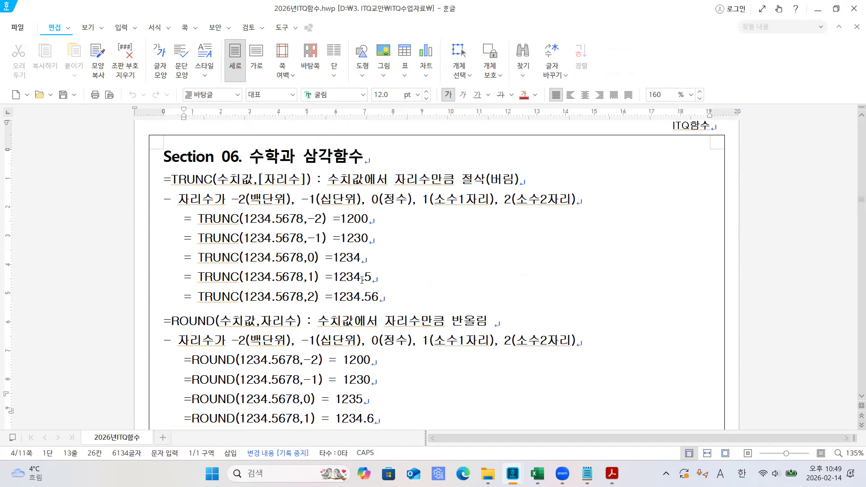
scroll(362, 280, "down", 6)
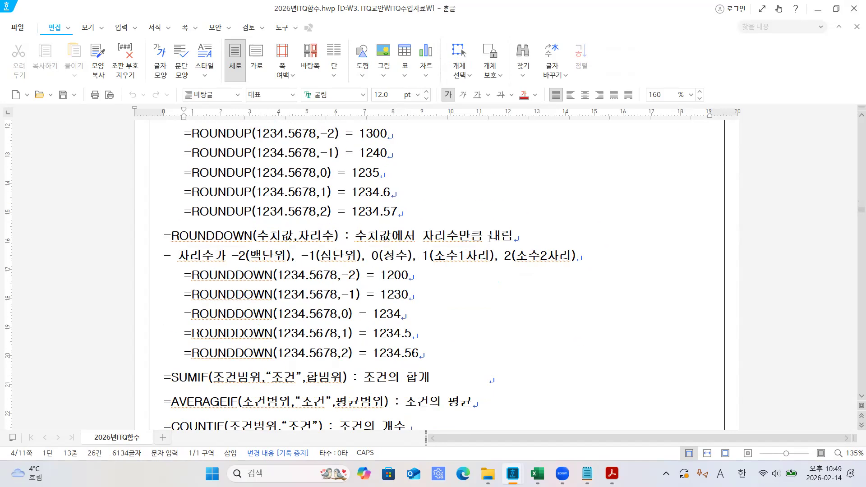
left_click_drag(489, 238, 518, 240)
left_click(517, 234)
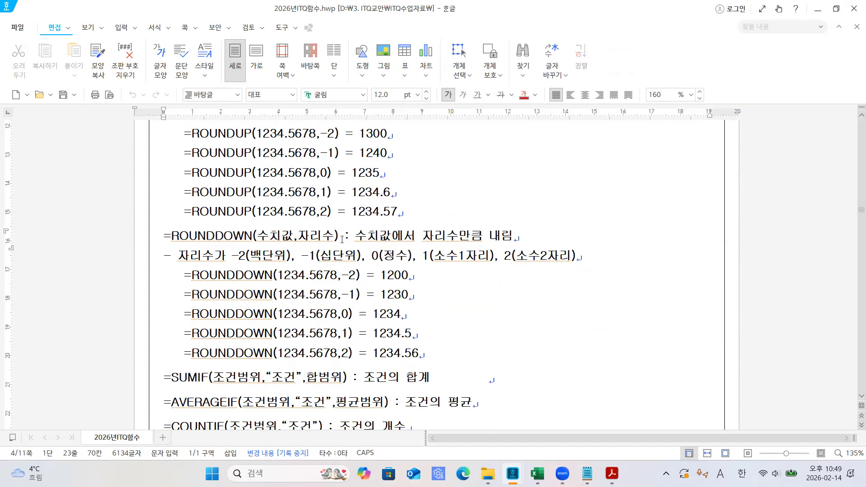
left_click_drag(357, 236, 520, 234)
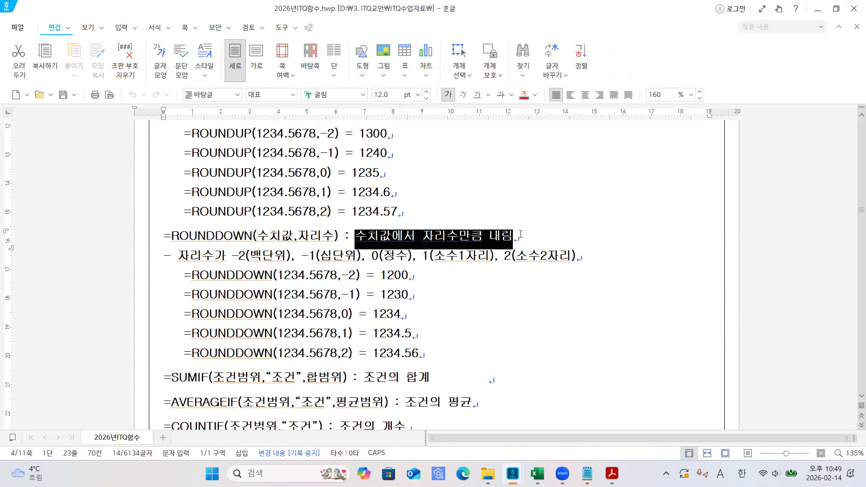
left_click(521, 235)
Underline TRUNC's 자리수 line in red and circle 백단위, 십단위, 정수, 소수1자리 and 소수2자리.
scroll(515, 255, "up", 10)
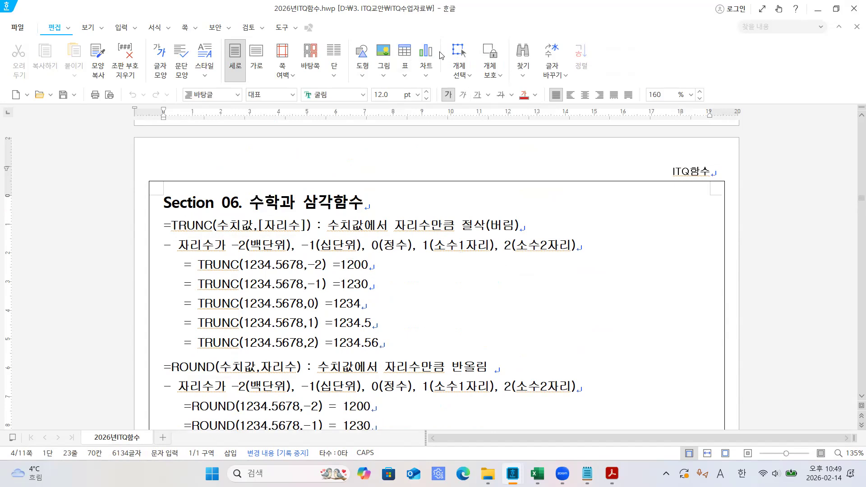
mouse_move(172, 250)
left_mouse_down()
mouse_move(503, 240)
mouse_move(570, 248)
left_mouse_up()
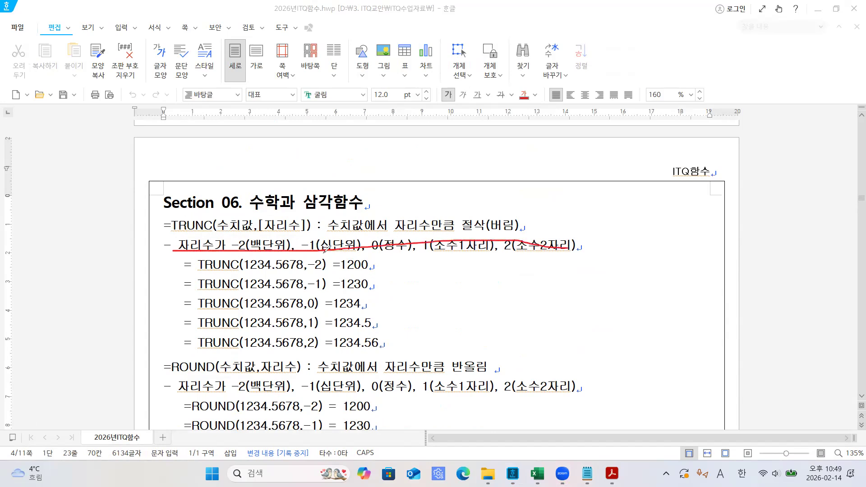
mouse_move(283, 245)
left_mouse_down()
mouse_move(250, 257)
mouse_move(277, 230)
mouse_move(287, 254)
left_mouse_up()
mouse_move(350, 251)
left_mouse_down()
mouse_move(310, 258)
mouse_move(358, 238)
mouse_move(359, 261)
mouse_move(401, 258)
mouse_move(393, 221)
mouse_move(410, 264)
left_mouse_up()
mouse_move(467, 258)
left_mouse_down()
mouse_move(448, 265)
mouse_move(471, 225)
mouse_move(476, 263)
left_mouse_up()
mouse_move(554, 256)
left_mouse_down()
mouse_move(518, 261)
mouse_move(569, 229)
mouse_move(548, 268)
left_mouse_up()
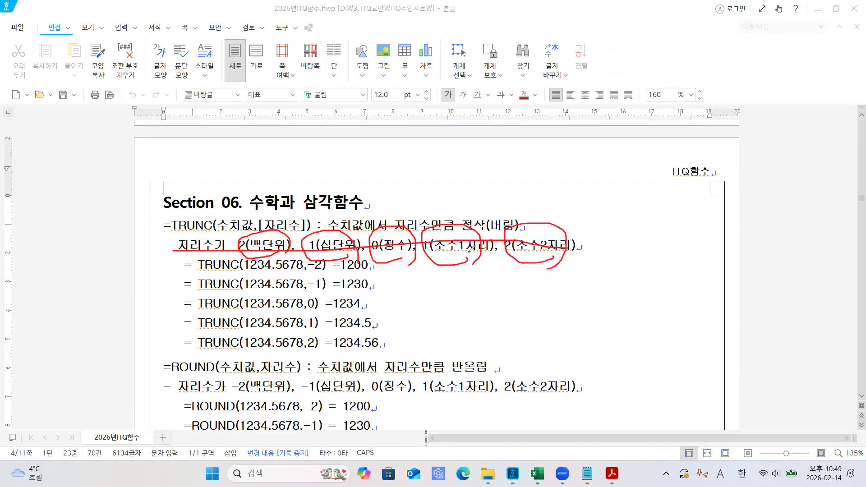
mouse_move(186, 221)
left_mouse_down()
mouse_move(207, 254)
mouse_move(216, 251)
left_mouse_up()
left_click_drag(162, 231, 180, 260)
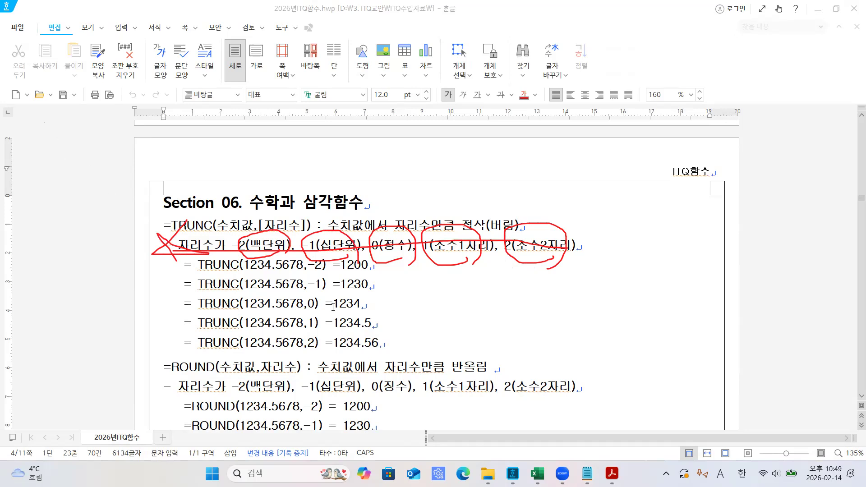
Compare the marked digit positions with the ROUND, ROUNDUP and ROUNDDOWN entries, and clear the red marks.
left_click(426, 303)
scroll(429, 302, "down", 3)
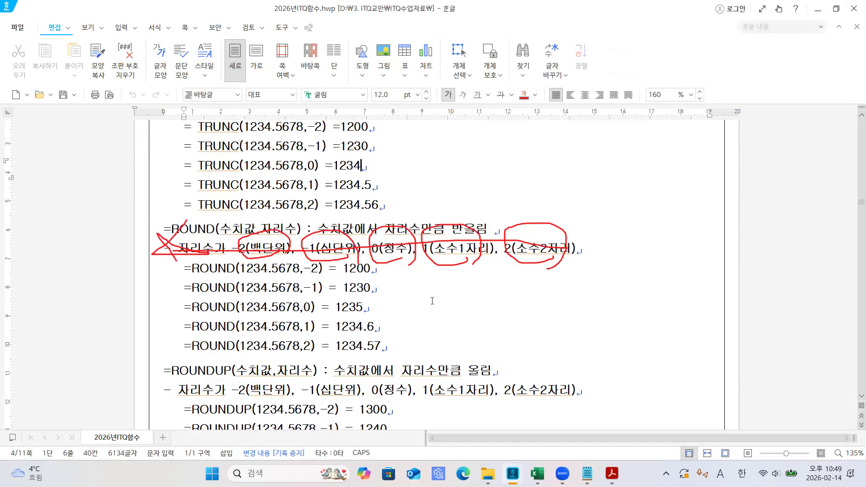
scroll(432, 301, "down", 1)
scroll(280, 273, "up", 1)
scroll(481, 301, "down", 3)
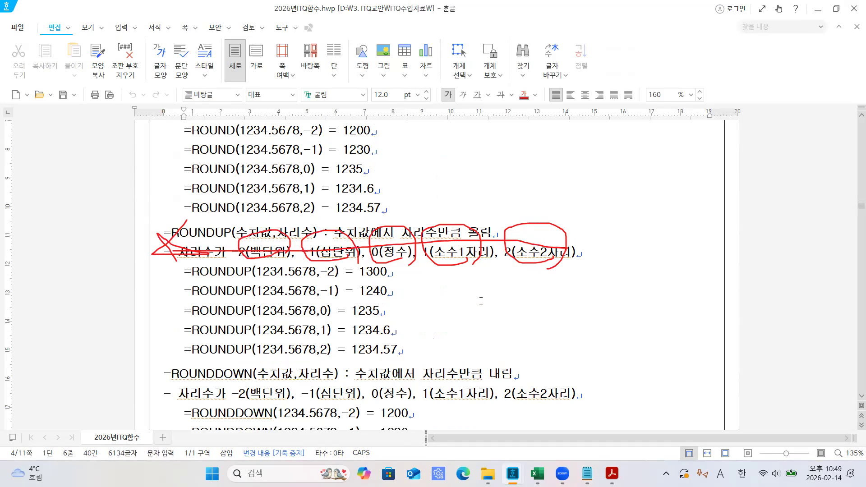
scroll(521, 249, "down", 3)
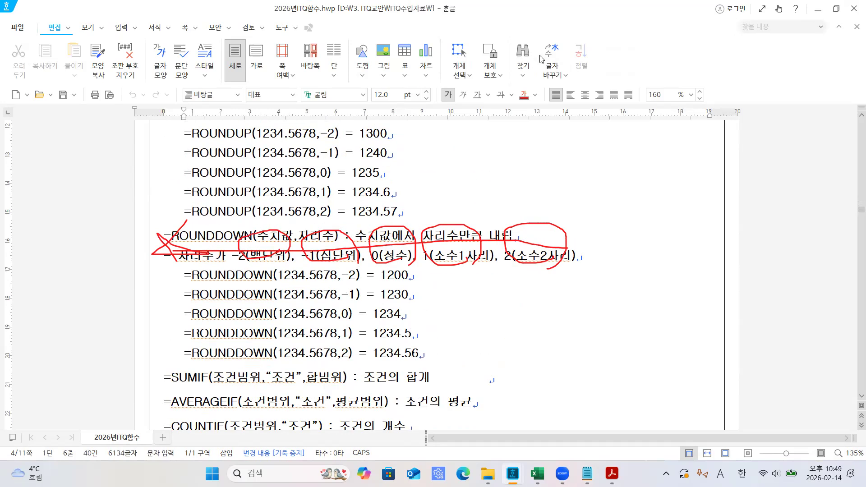
left_click(53, 301)
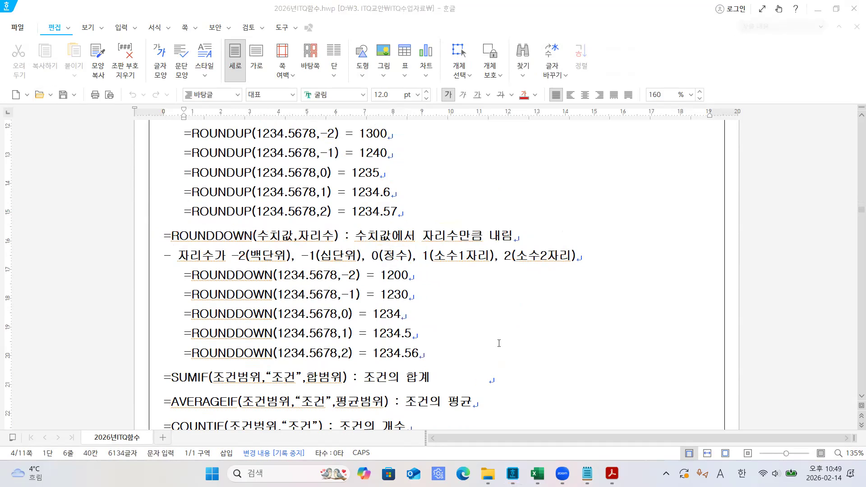
Switch to Notepad, enter 123 in the blank note and enlarge the text zoom to 480%.
left_click(587, 474)
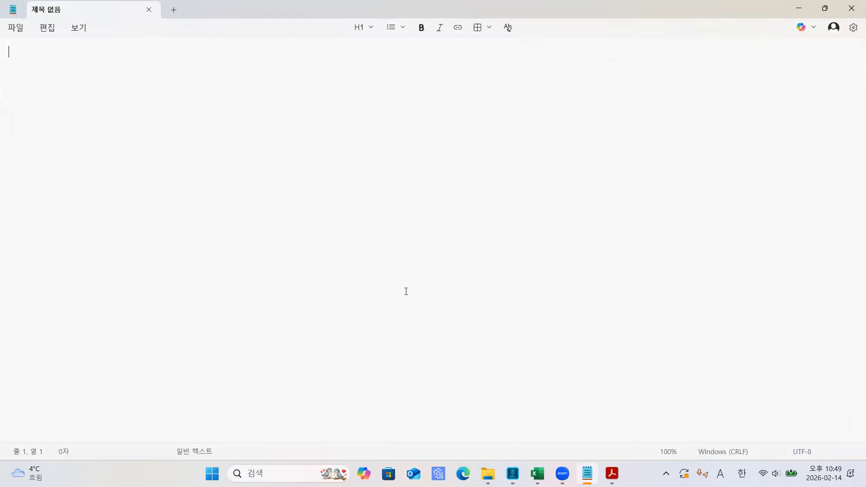
scroll(271, 225, "up", 2)
type("123")
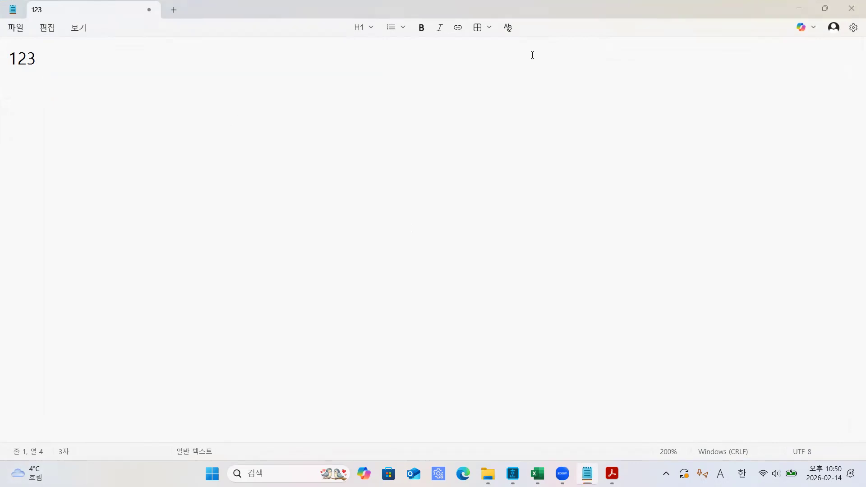
left_click(79, 54)
scroll(168, 182, "up", 4)
scroll(168, 183, "up", 20)
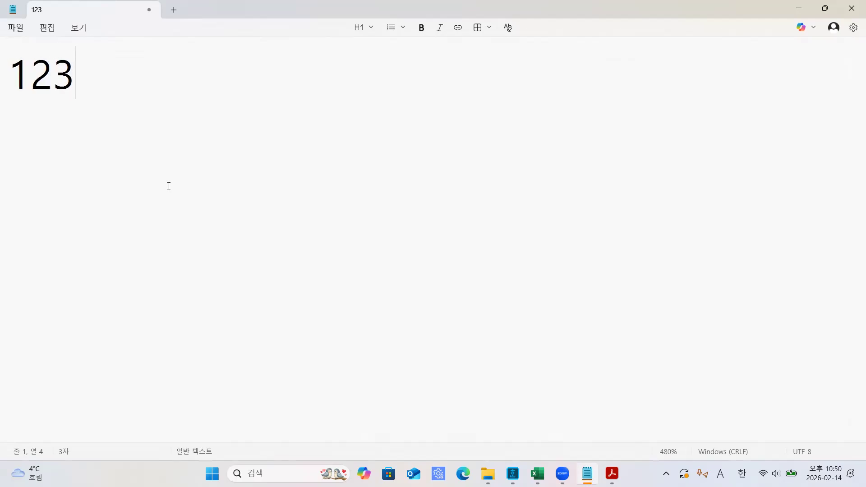
Extend the number in the note to 12345.6789, correcting the mistyped comma to a decimal point.
type("45")
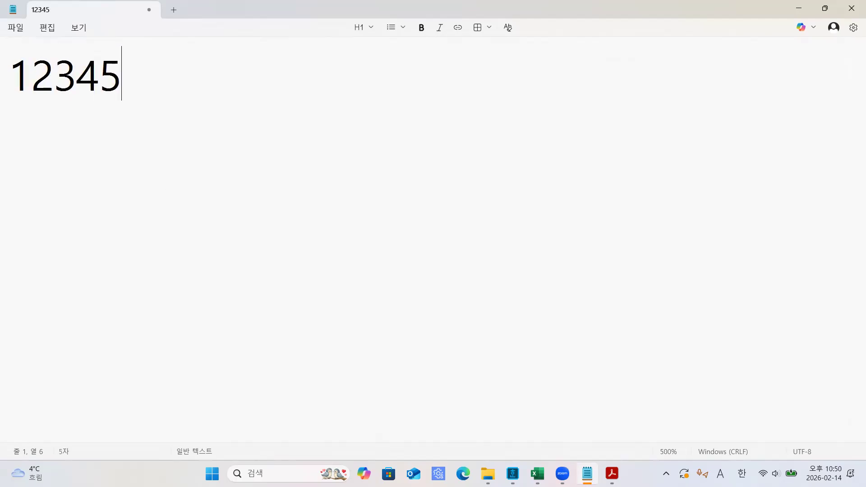
type(",6789")
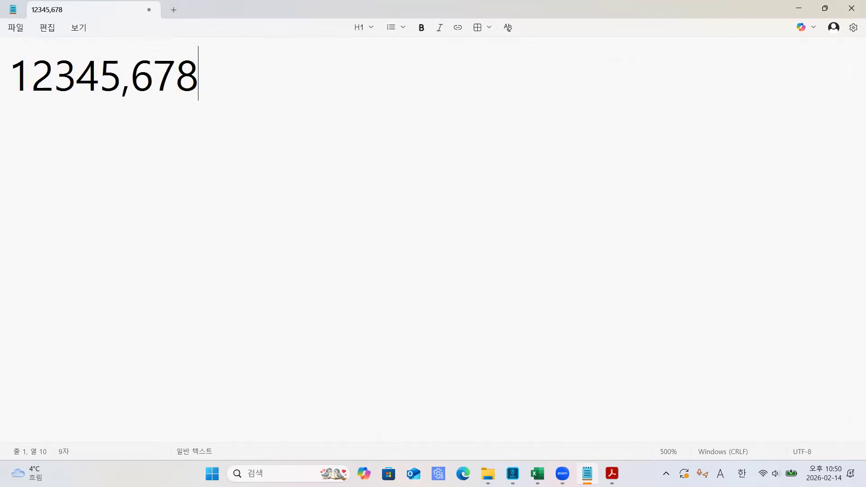
key("Left")
key("Left")
key("Left")
key("Left")
key("BackSpace")
type(".")
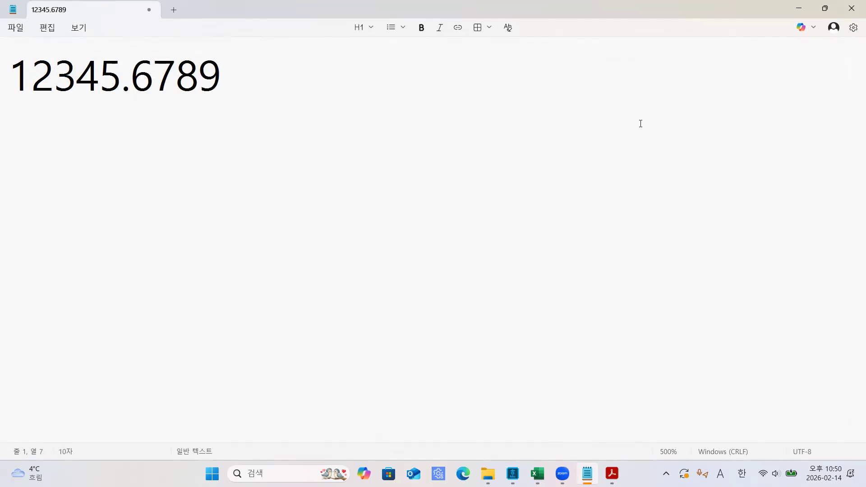
Write 1, 2, 3 and 4 in red beneath the decimal digits 6789 of the number in the note.
key("ctrl+2")
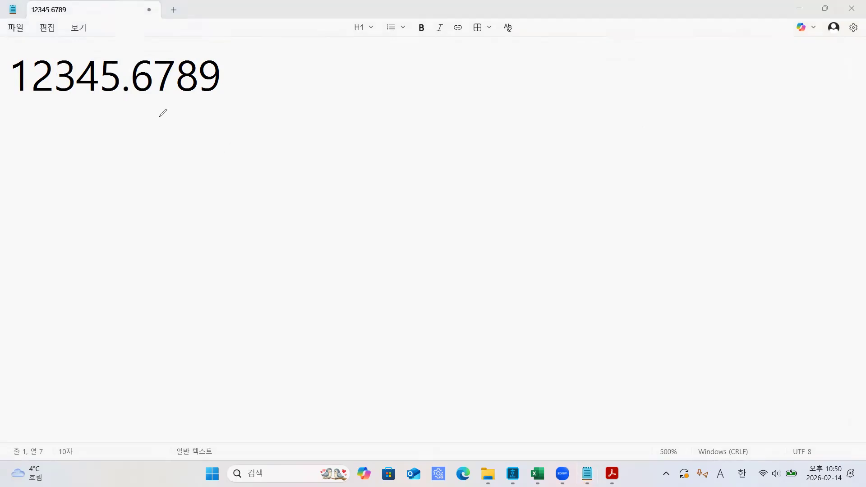
mouse_move(147, 103)
left_mouse_down()
mouse_move(145, 129)
mouse_move(171, 114)
mouse_move(163, 122)
mouse_move(174, 127)
mouse_move(186, 101)
mouse_move(185, 130)
left_mouse_up()
mouse_move(214, 99)
left_mouse_down()
mouse_move(231, 125)
mouse_move(221, 140)
left_mouse_up()
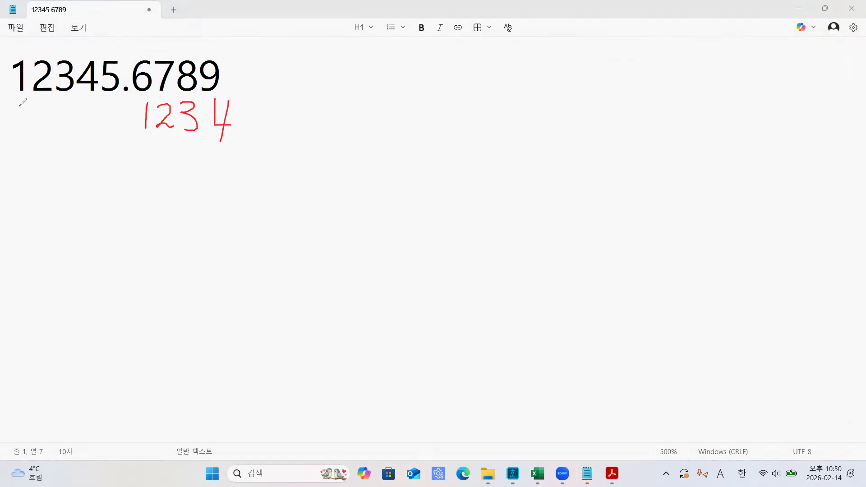
Underline 12345 in red, label its digits from 5 back to 1 as 0, -1, -2, -3, -4, and clear the red marks.
left_click_drag(15, 104, 120, 100)
mouse_move(115, 110)
left_mouse_down()
mouse_move(108, 123)
mouse_move(120, 136)
mouse_move(124, 104)
mouse_move(88, 120)
mouse_move(93, 142)
left_mouse_up()
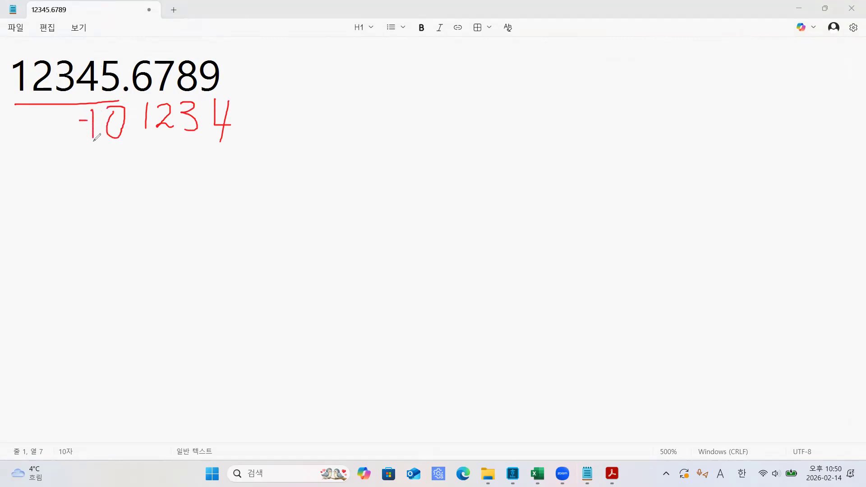
mouse_move(50, 119)
left_mouse_down()
mouse_move(61, 118)
mouse_move(60, 143)
mouse_move(84, 141)
left_mouse_up()
mouse_move(26, 125)
left_mouse_down()
mouse_move(41, 127)
mouse_move(45, 108)
mouse_move(45, 142)
mouse_move(14, 129)
mouse_move(25, 142)
mouse_move(16, 153)
left_mouse_up()
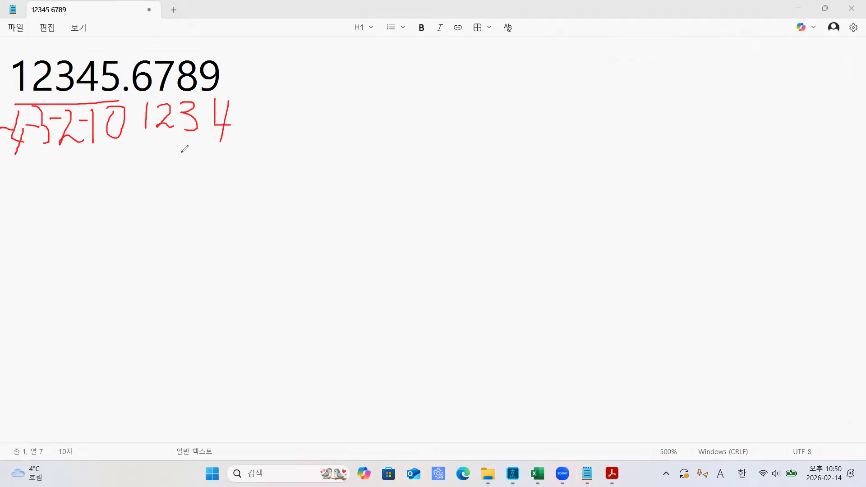
mouse_move(149, 132)
left_mouse_down()
mouse_move(187, 160)
mouse_move(223, 143)
left_mouse_up()
left_click(382, 314)
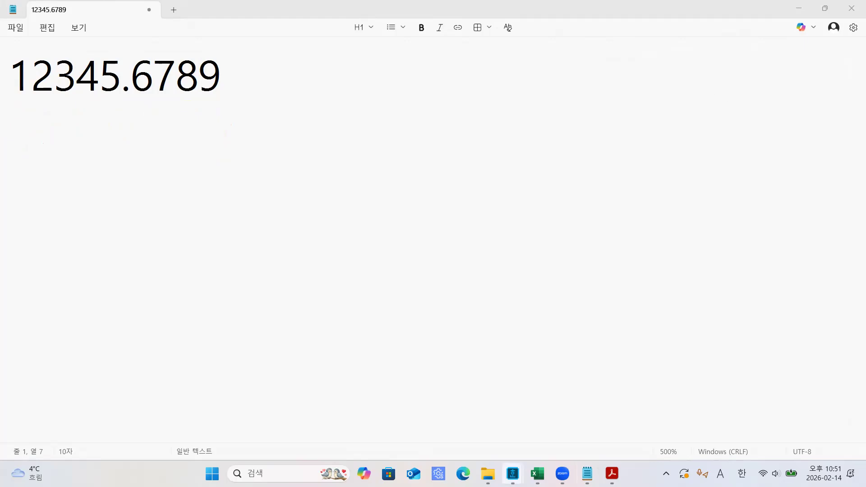
Switch to the 2026년ITQ함수.hwp document and compare the 자리수 lines of ROUNDDOWN, ROUNDUP, ROUND and TRUNC.
mouse_move(513, 473)
left_click(532, 416)
left_click(388, 296)
scroll(335, 256, "down", 1)
left_click_drag(200, 208, 575, 211)
scroll(252, 265, "up", 3)
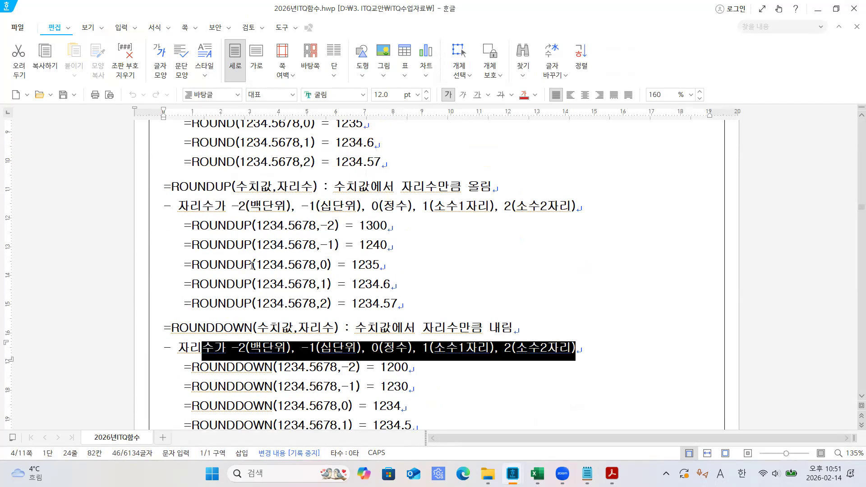
left_click_drag(189, 207, 571, 208)
scroll(424, 241, "up", 3)
scroll(424, 241, "up", 1)
left_click_drag(207, 229, 475, 247)
scroll(333, 255, "up", 3)
left_click_drag(215, 245, 580, 245)
left_click(614, 246)
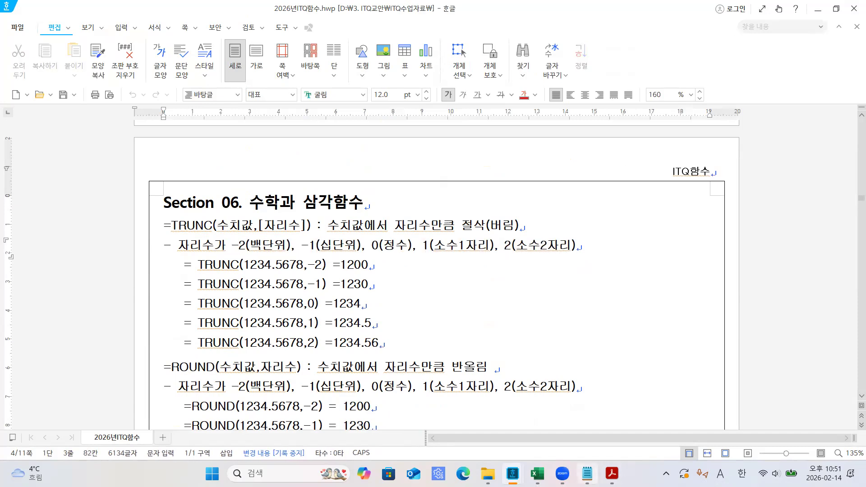
Switch to the Excel ramen sales workbook and add a new worksheet right after 제1작업.
mouse_move(537, 474)
left_click(573, 437)
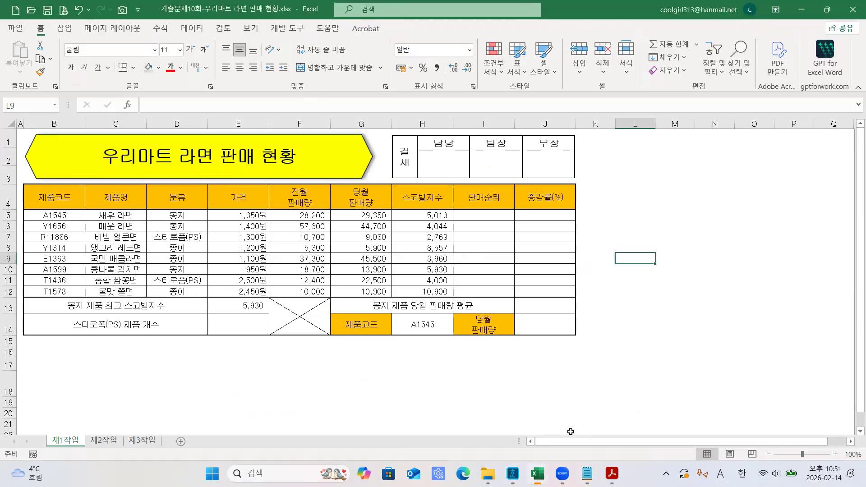
left_click(363, 375)
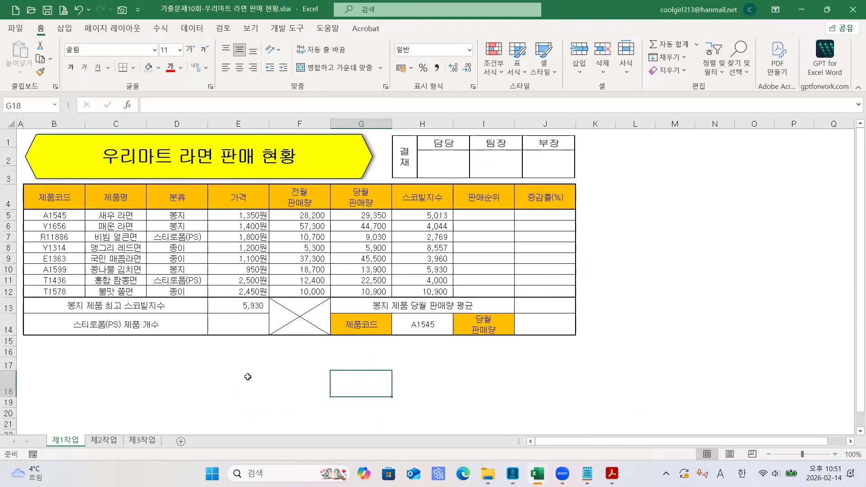
scroll(199, 424, "up", 2)
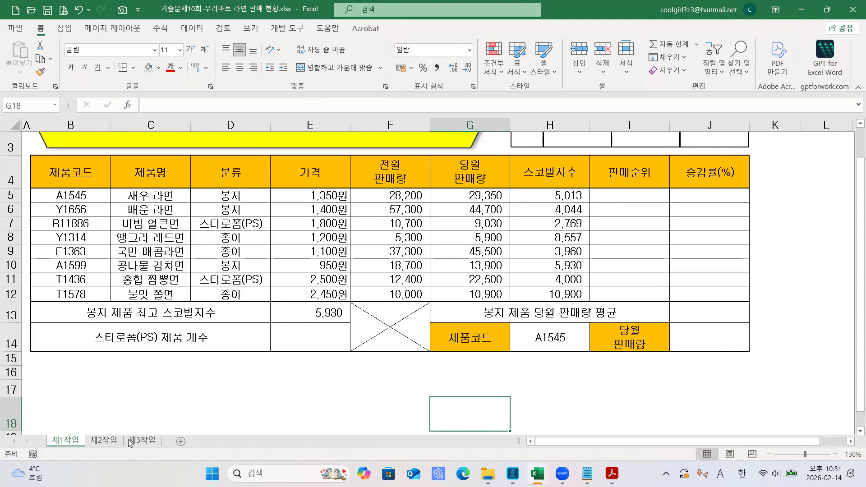
left_click(180, 442)
left_click(250, 336)
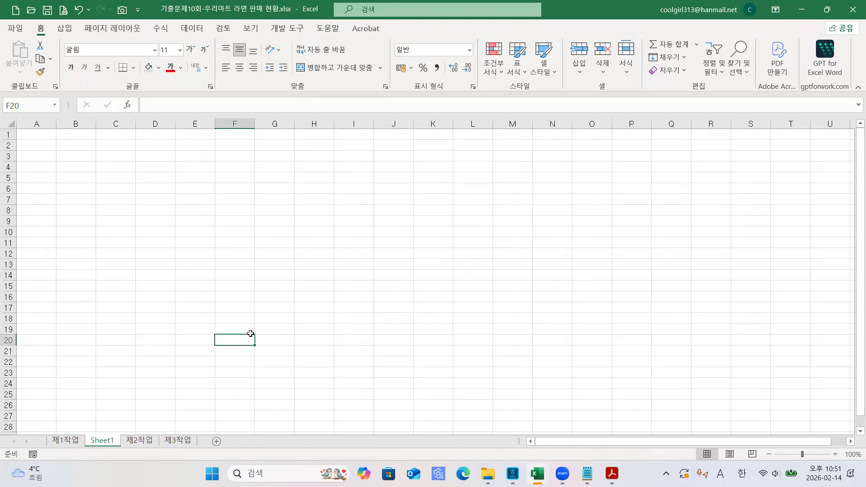
scroll(250, 334, "up", 6)
scroll(250, 332, "up", 2)
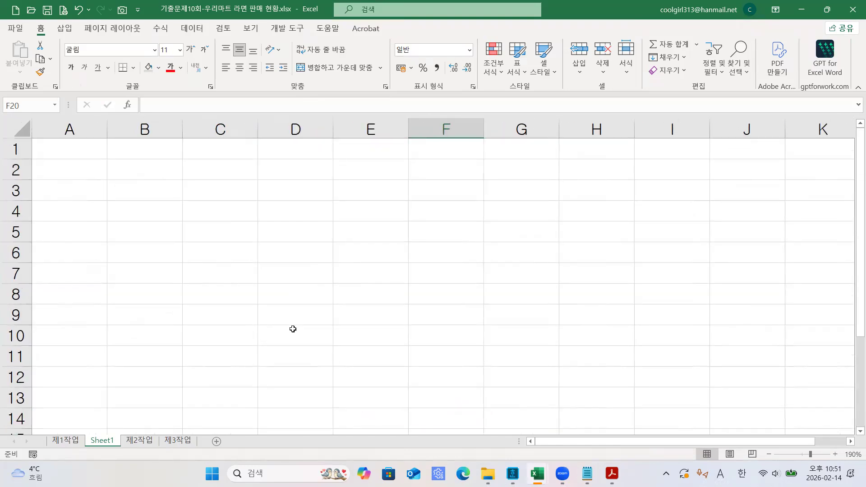
Widen column A on the new sheet and enter the heading 반올림(ROUND) in A1.
left_click(361, 311)
left_click_drag(108, 129, 153, 129)
left_click(104, 146)
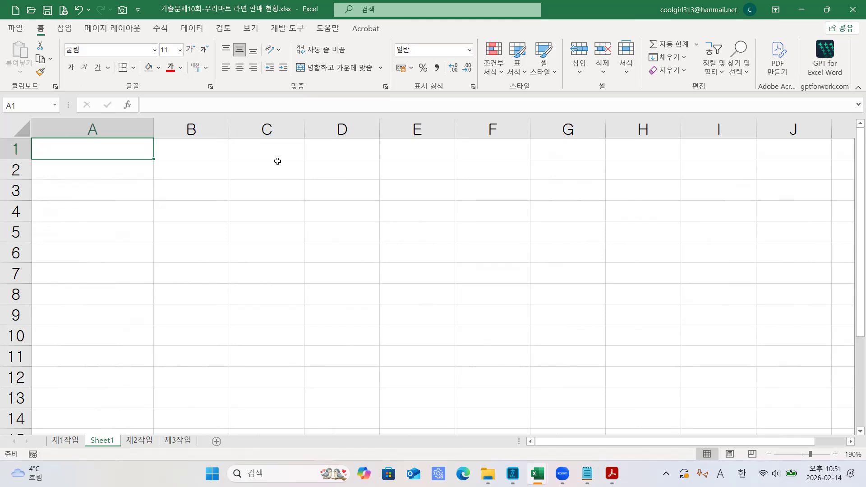
type("QK")
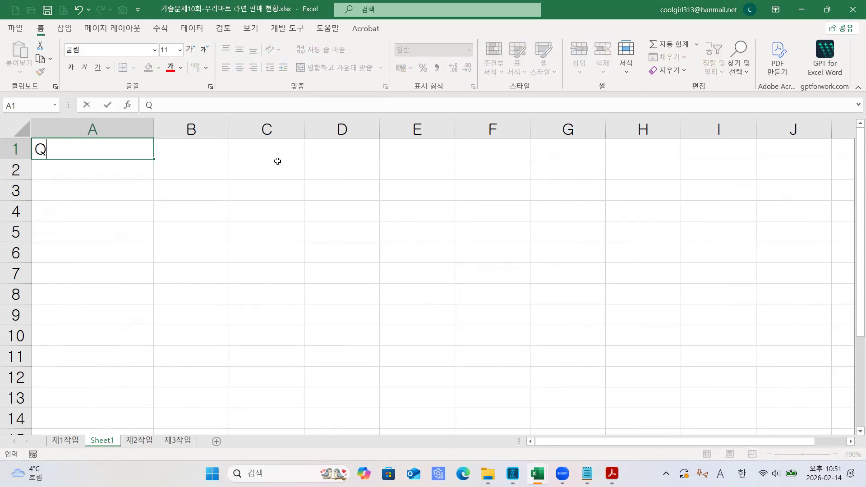
key("BackSpace")
key("BackSpace")
key("Hangul")
type("반올")
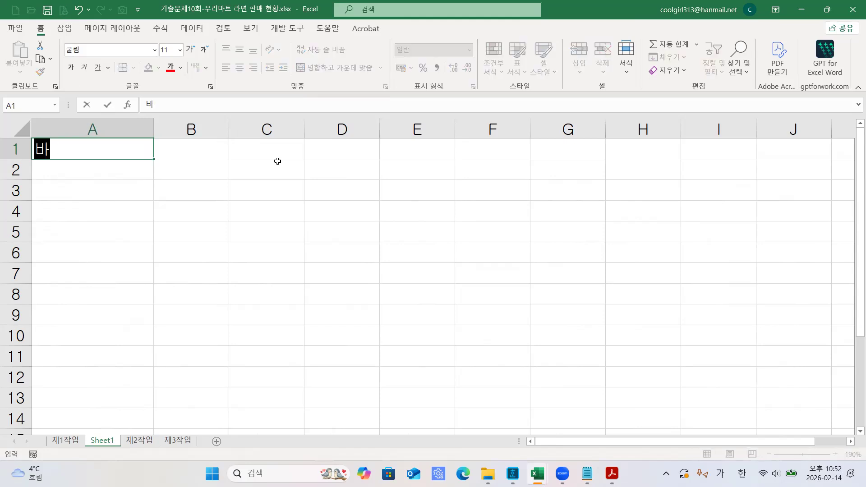
type("림(")
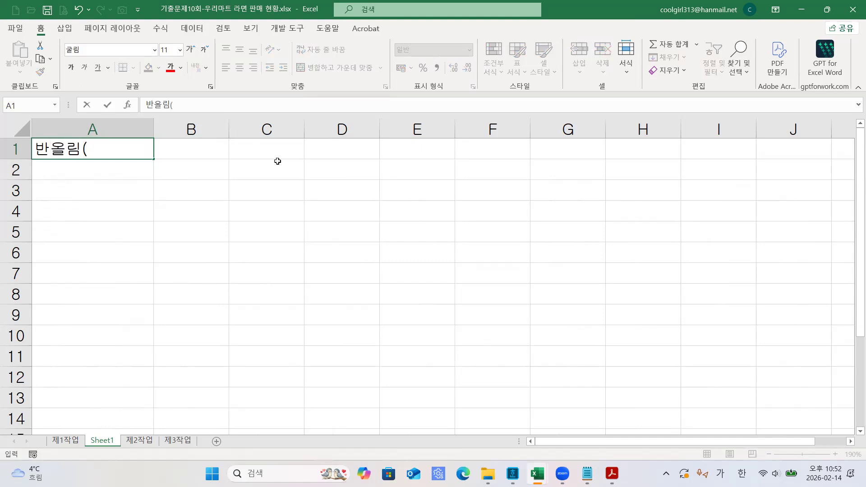
key("Hangul")
type("ROUND)")
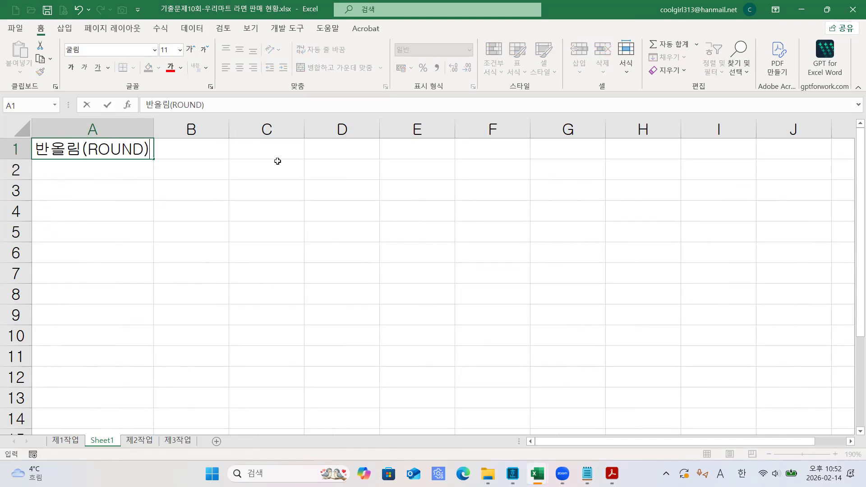
key("Return")
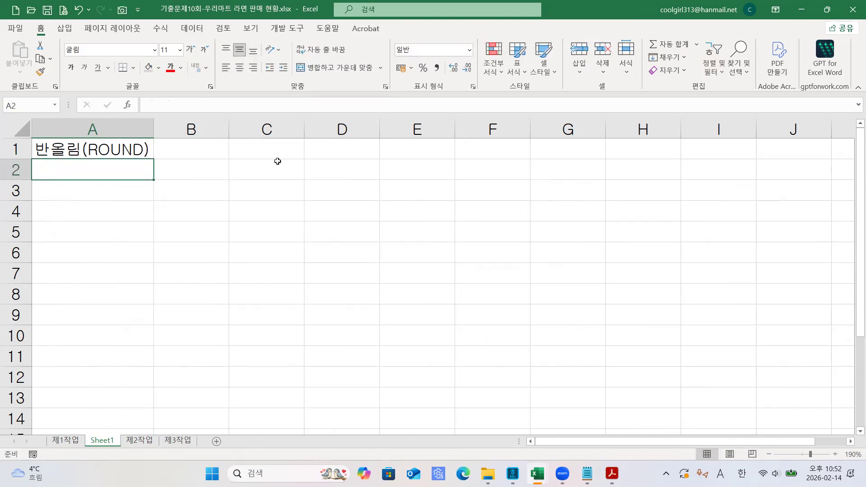
Enter the sample number 1234.5678 in A2 and the label 소수점첫번째자리 in A3.
type("1234")
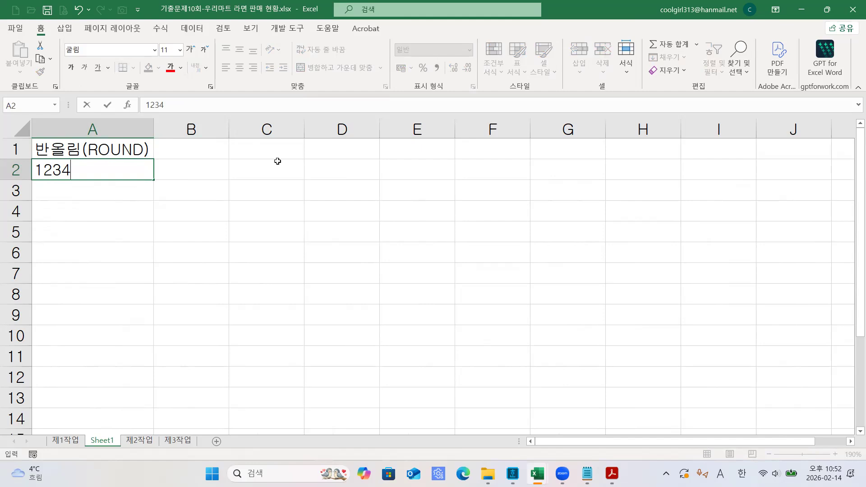
type(".5678")
key("Return")
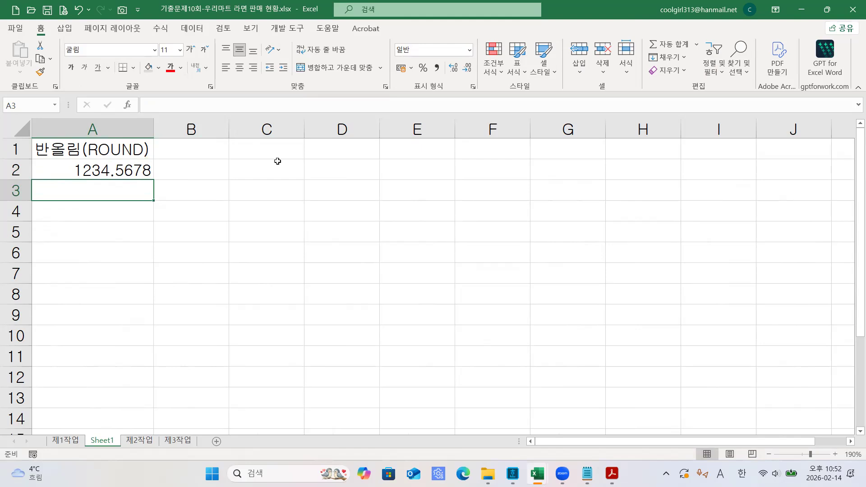
type("TH")
key("BackSpace")
key("BackSpace")
key("Hangul")
type("소수")
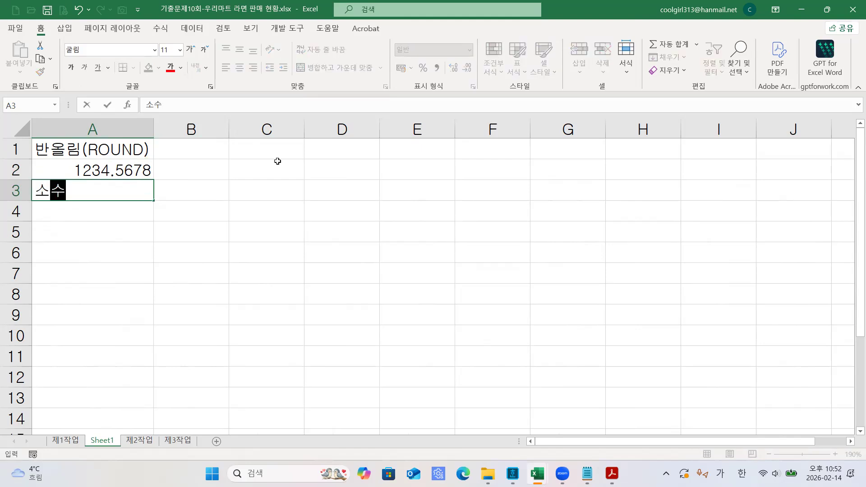
type("저ㅁ")
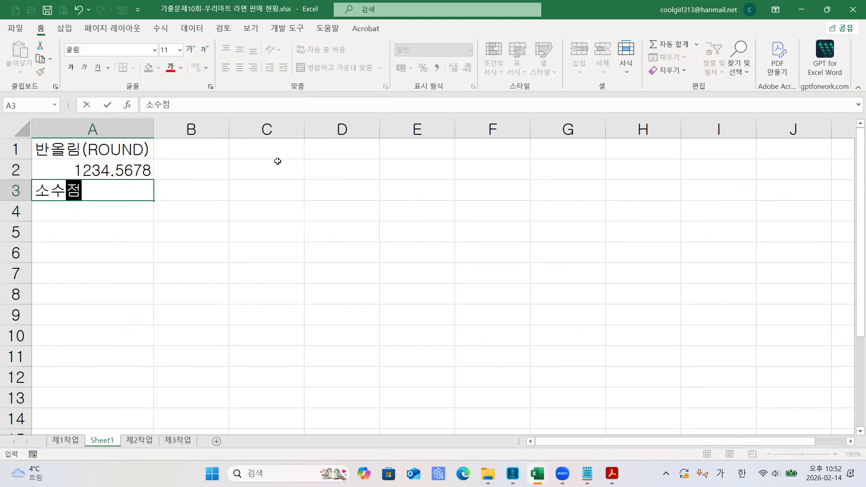
type("첫번")
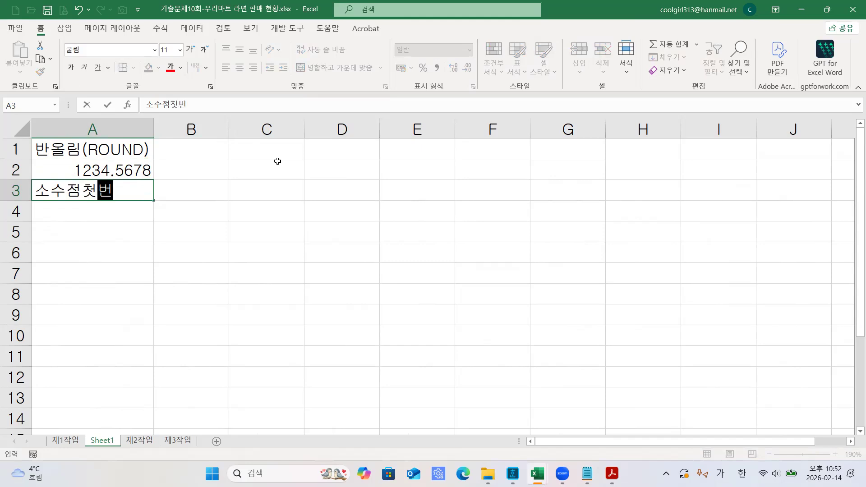
type("째자리")
key("Return")
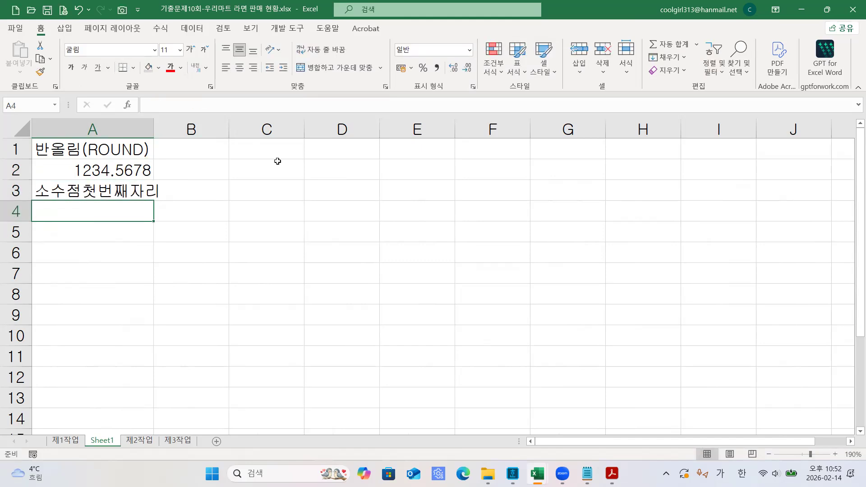
Enter the labels 소수점두번째자리 in A4 and 정수 in A5.
type("소수점 ")
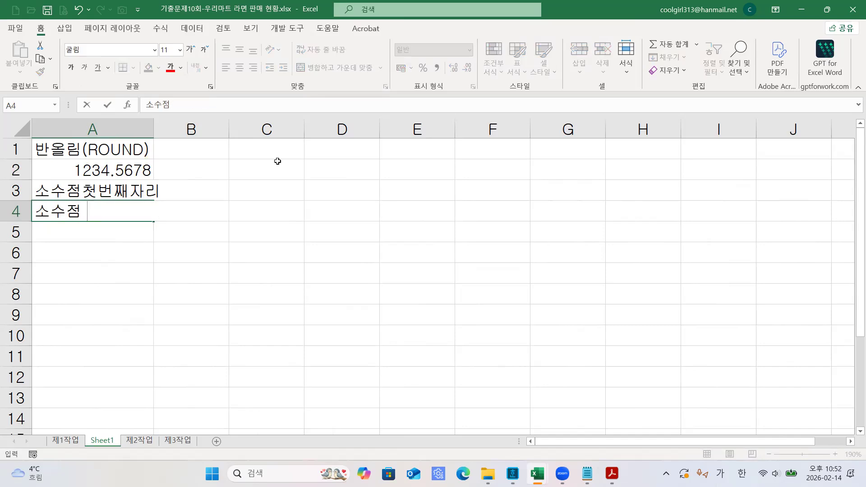
type("두버")
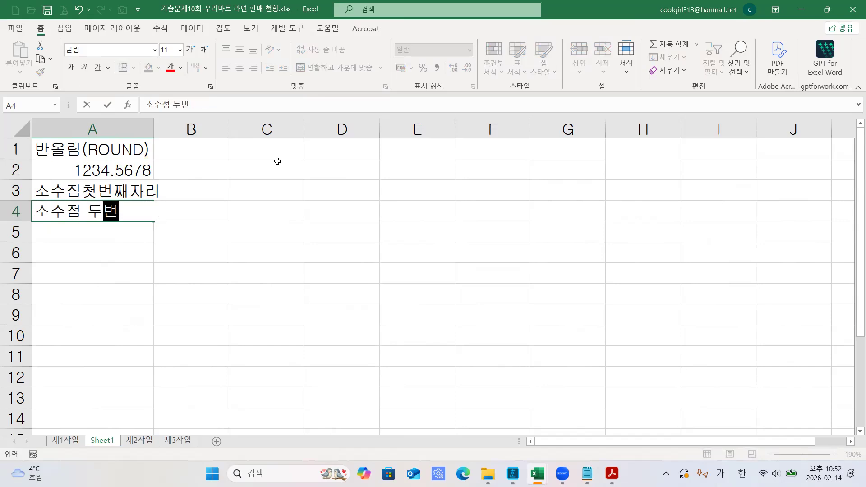
key("BackSpace")
key("BackSpace")
key("BackSpace")
key("BackSpace")
type("두번째자리")
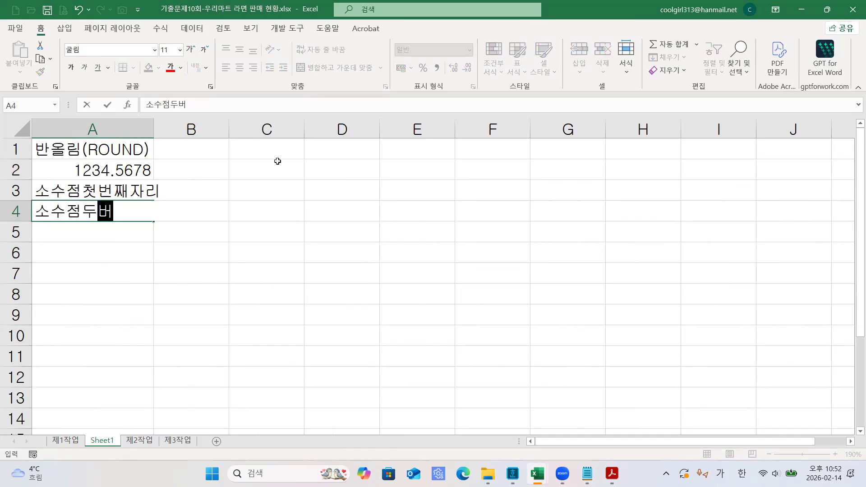
key("Return")
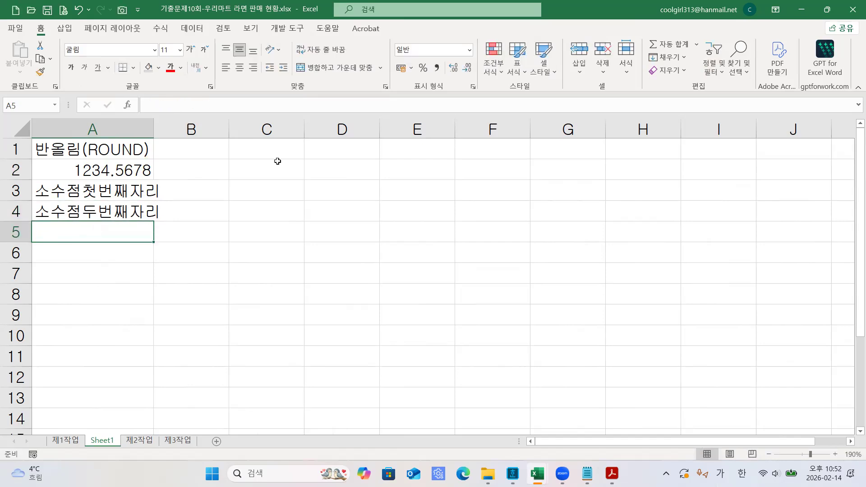
type("정수")
key("Return")
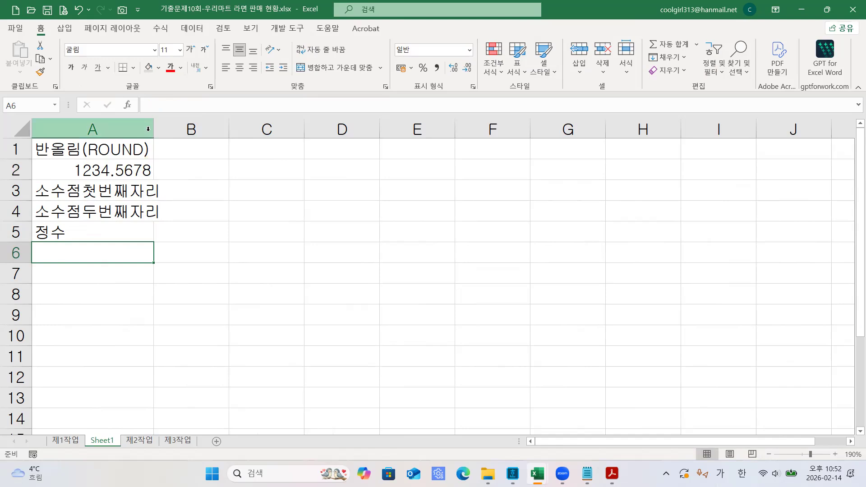
Widen column A to fit its labels and enter 십의자리, 백의자리, 천의자리 and 만의자리 in A6 through A9.
left_click_drag(154, 130, 175, 131)
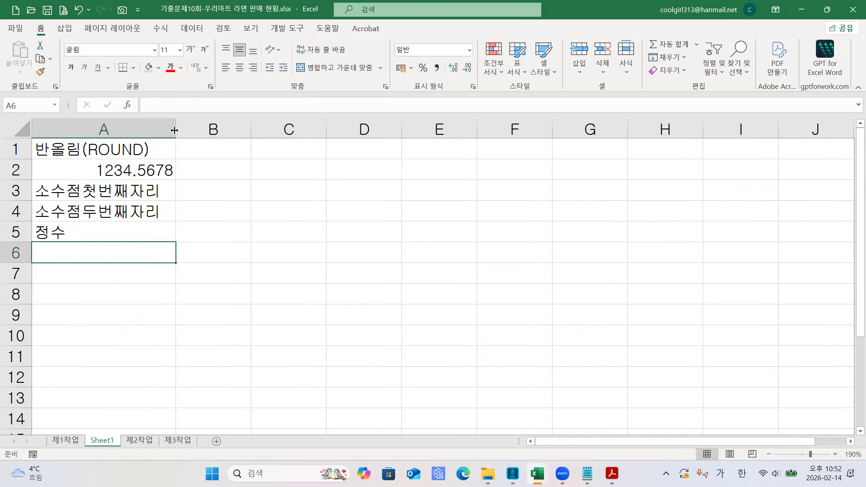
type("십의자리")
key("Return")
type("백의자리")
key("Return")
type("천의자리")
key("Return")
type("만의자리")
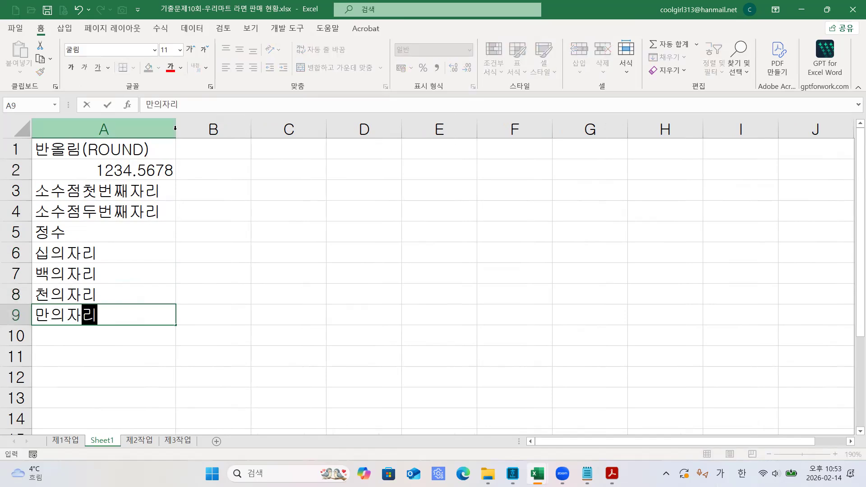
key("Return")
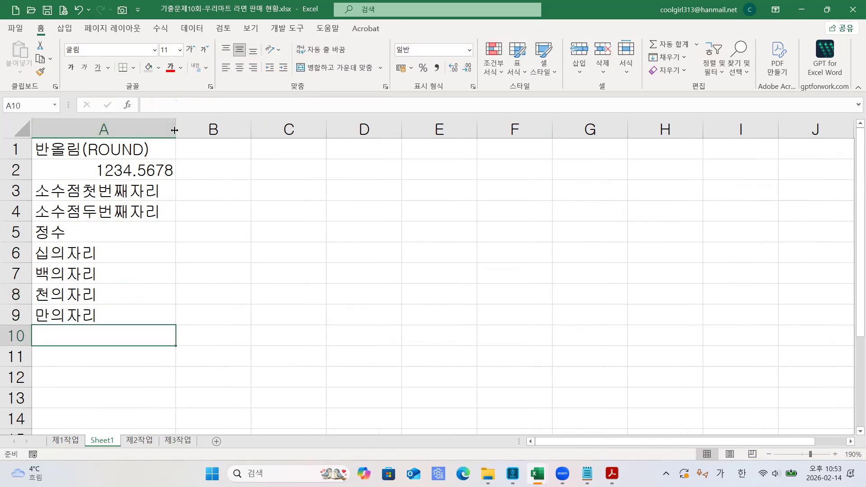
Fit column A to its contents and widen column B for the rounding results.
double_click(175, 130)
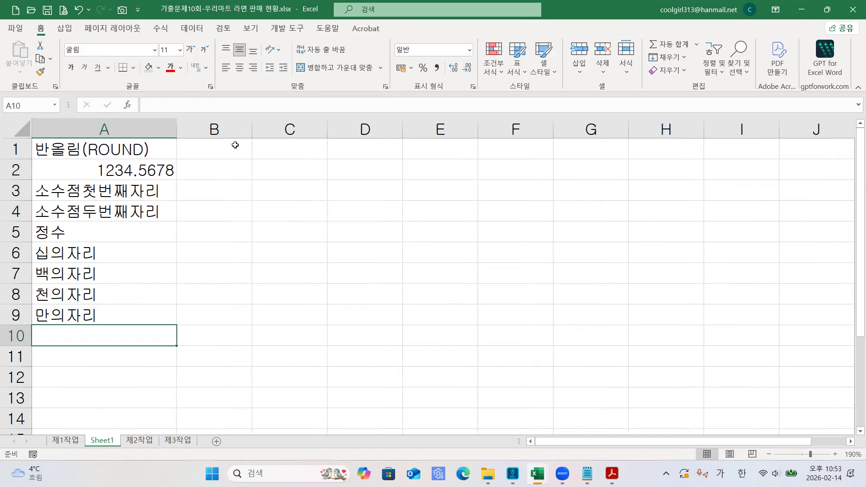
left_click_drag(252, 129, 284, 129)
left_click(300, 244)
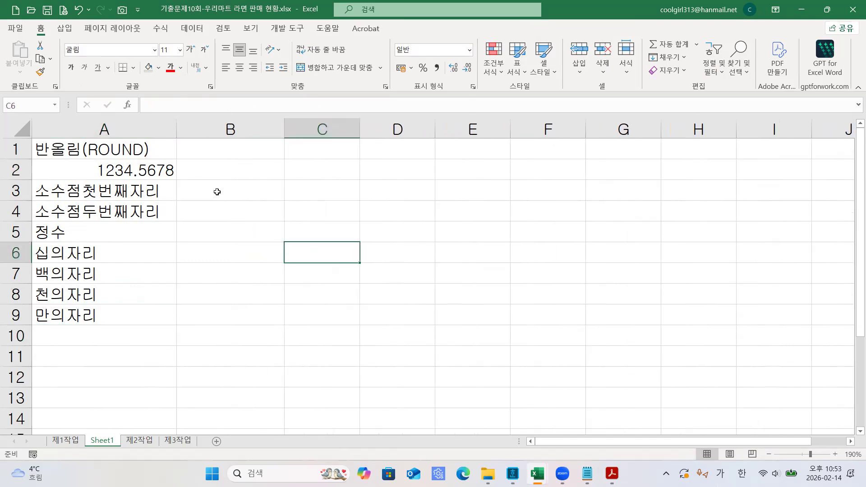
left_click(148, 176)
left_click(214, 196)
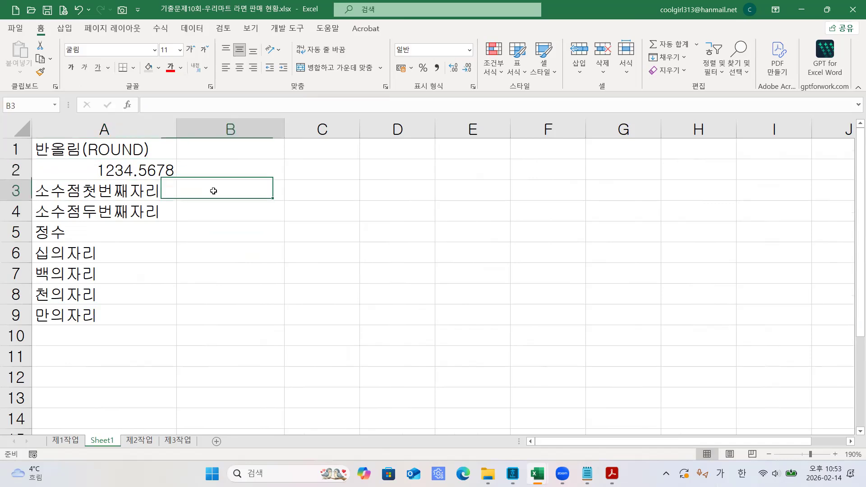
left_click(93, 195)
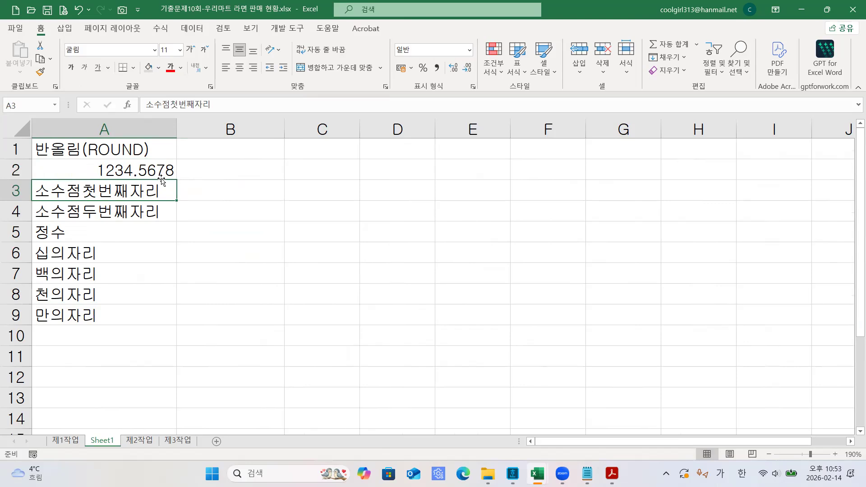
left_click(201, 181)
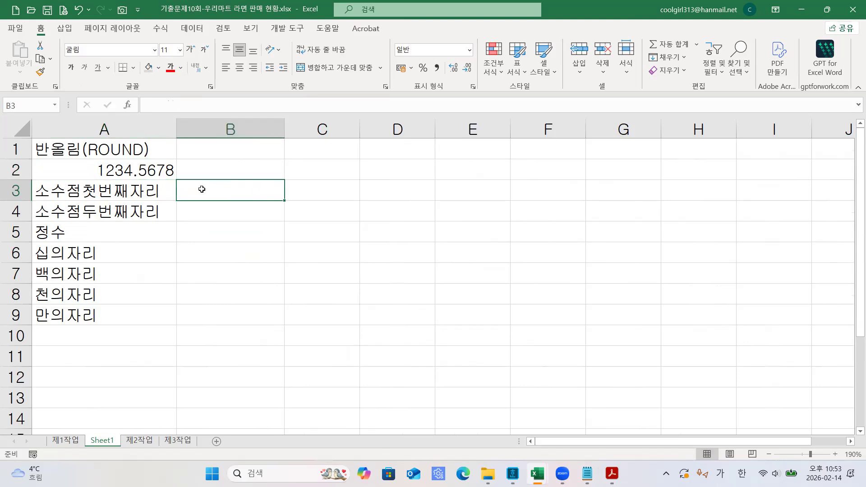
Switch to the Hangul document 2026년ITQ함수.hwp, review the TRUNC, ROUND, ROUNDUP and ROUNDDOWN digit arguments, and return to Excel.
left_click(513, 473)
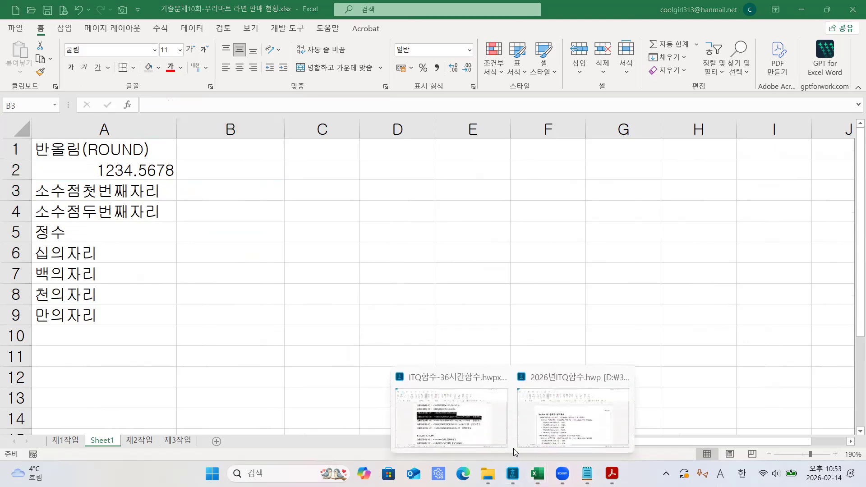
left_click(543, 420)
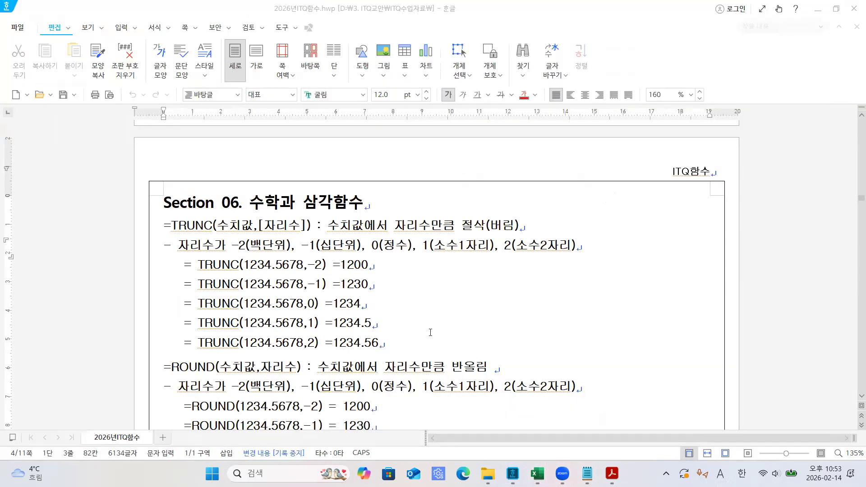
scroll(427, 328, "down", 3)
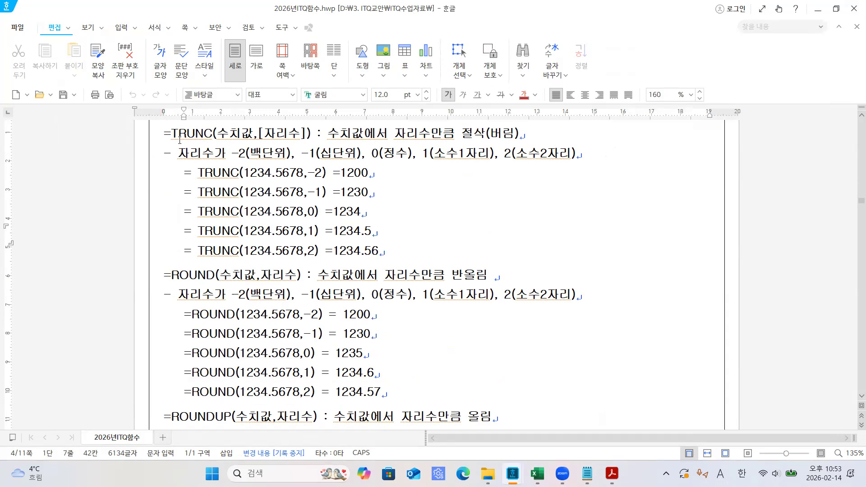
left_click_drag(179, 133, 205, 138)
left_click_drag(197, 275, 260, 276)
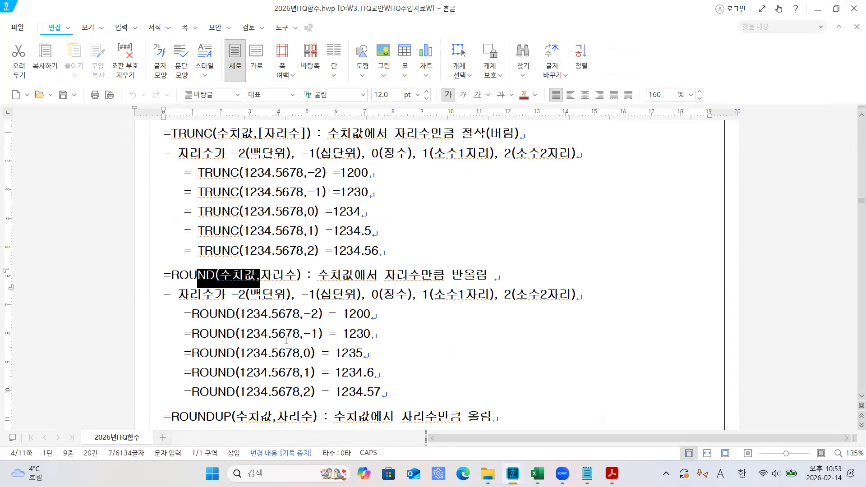
scroll(277, 369, "down", 3)
left_click_drag(189, 323, 260, 325)
scroll(304, 327, "down", 3)
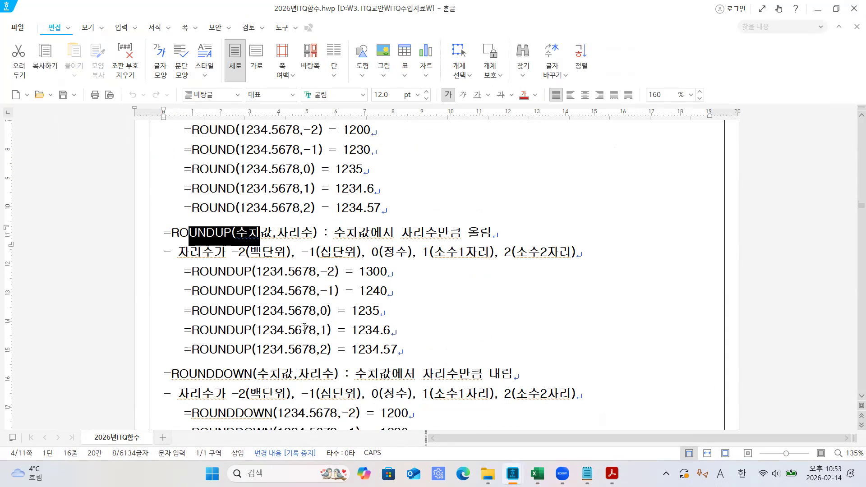
left_click_drag(206, 378, 300, 377)
scroll(301, 378, "up", 9)
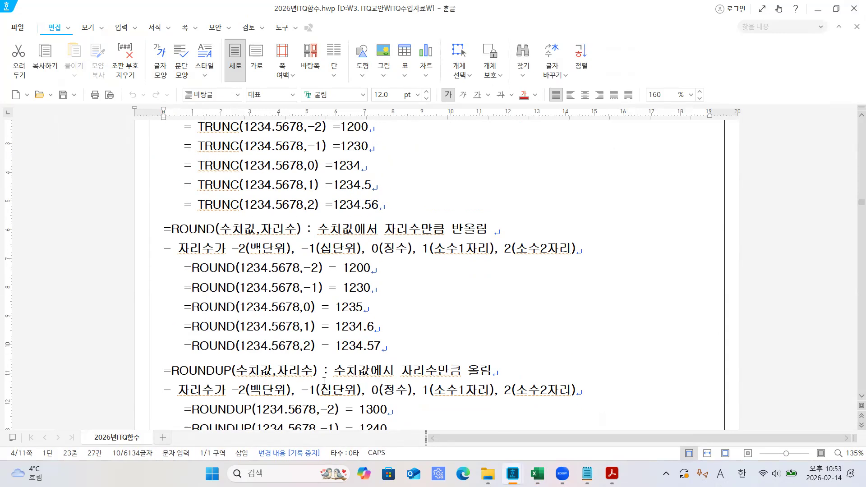
left_click(276, 225)
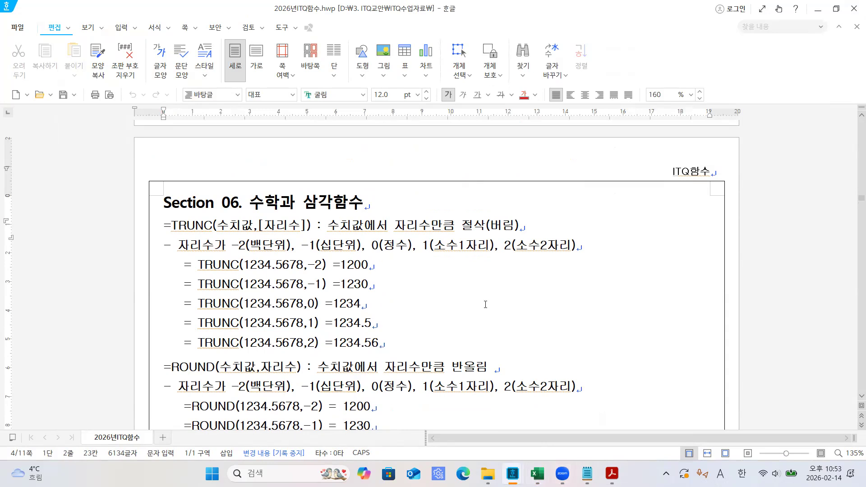
scroll(471, 341, "down", 3)
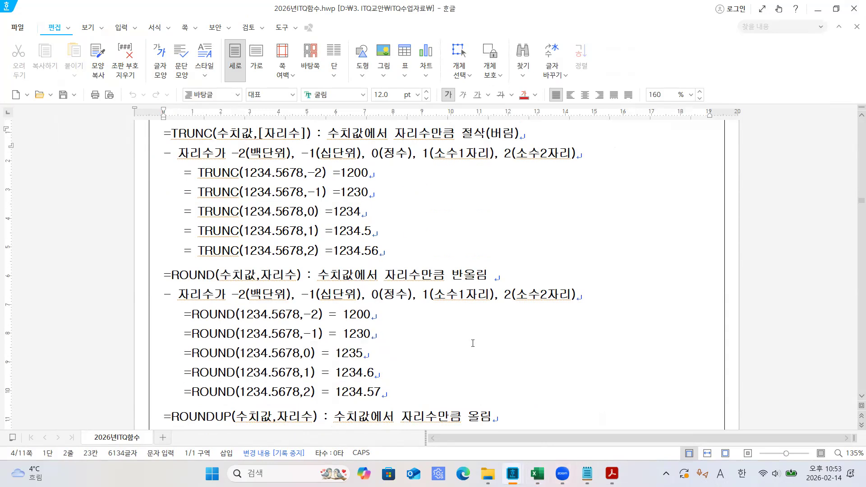
double_click(463, 365)
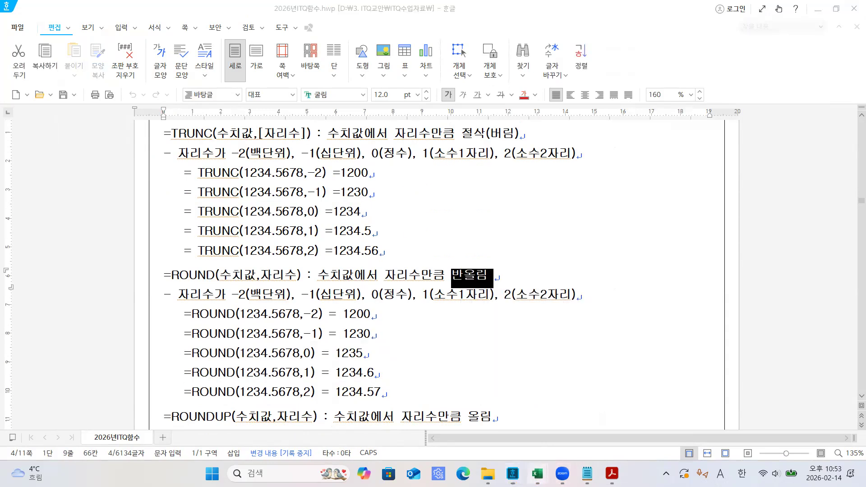
mouse_move(537, 473)
left_click(568, 433)
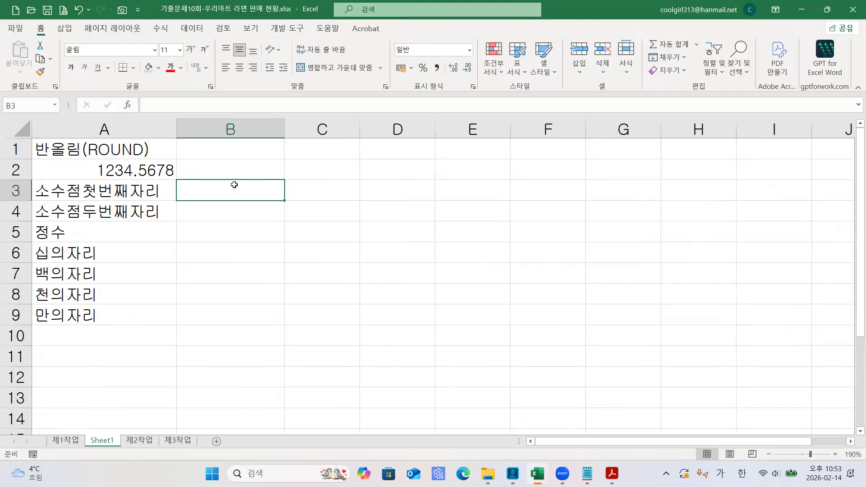
Enter =ROUND(A2,1) in B3 to round the sample number to the first decimal place.
type("=ㄱ")
key("BackSpace")
key("Hangul")
type("ROEU")
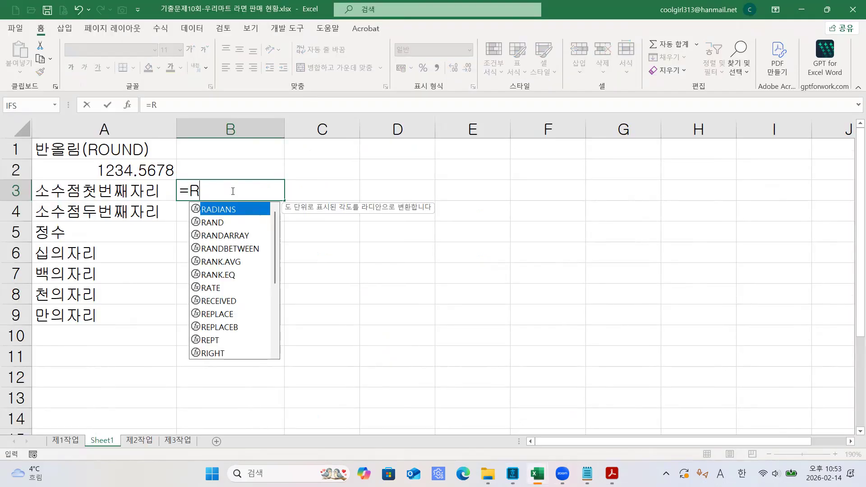
key("BackSpace")
key("BackSpace")
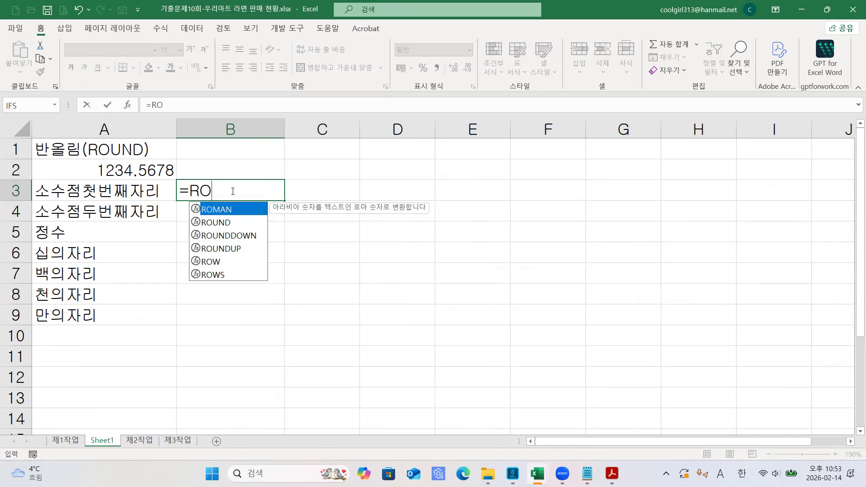
double_click(220, 222)
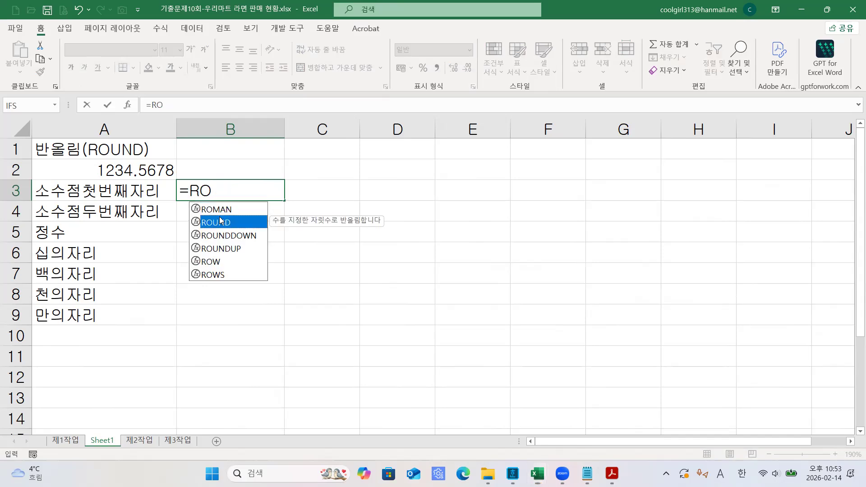
left_click(193, 108)
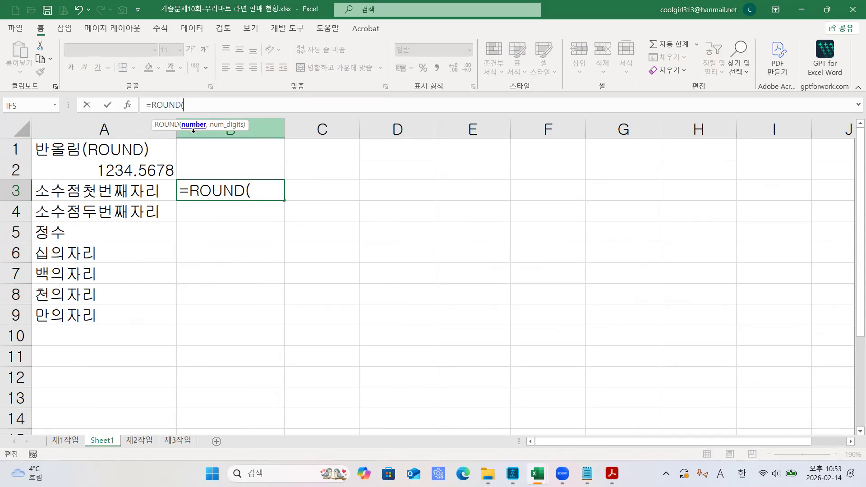
left_click(146, 170)
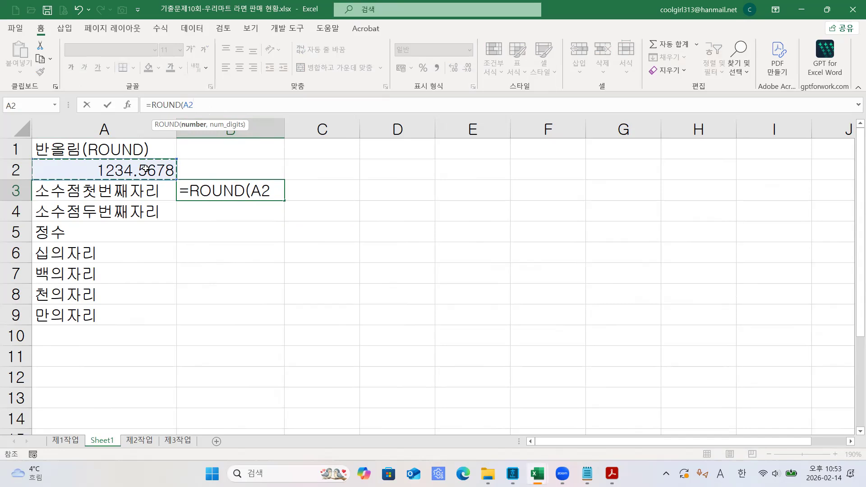
type(",")
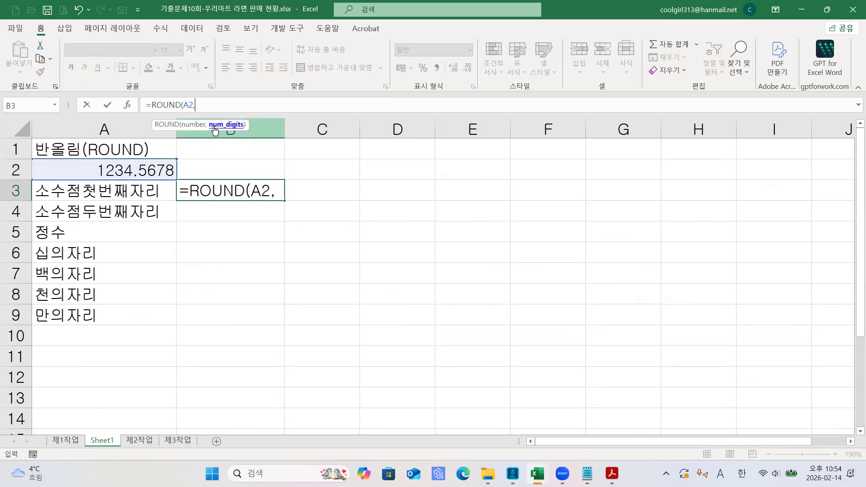
key("F2")
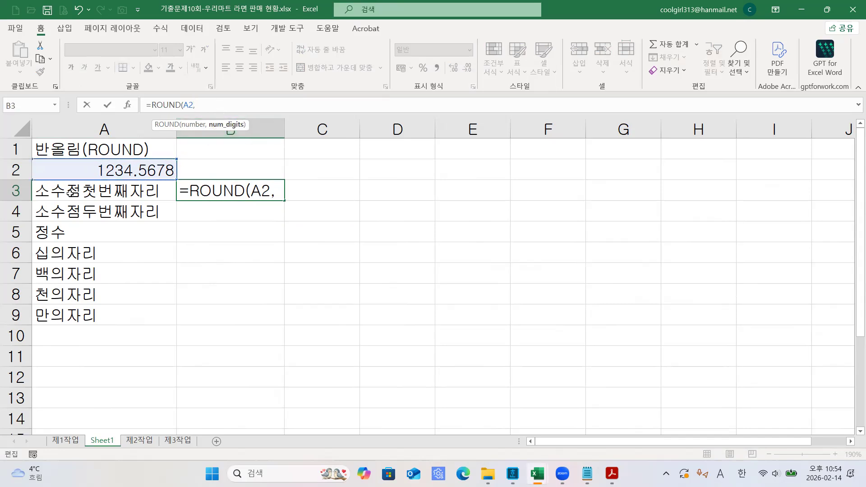
type("1)")
key("Return")
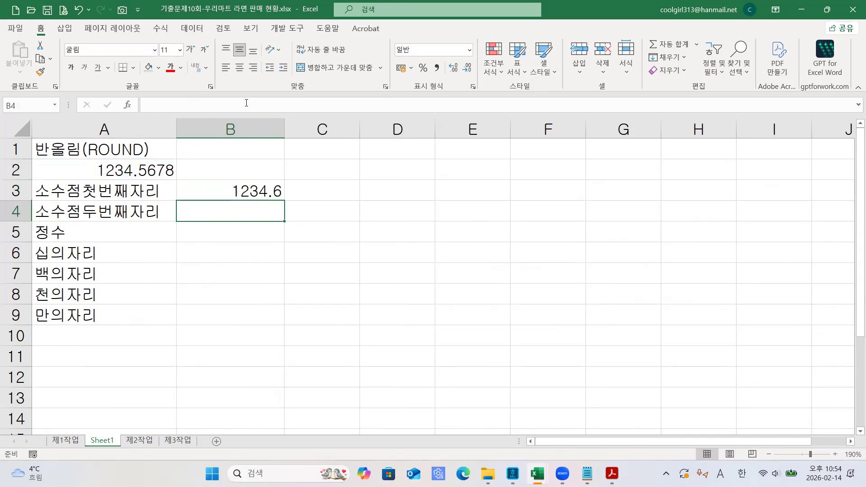
Widen column B slightly and enter =ROUND(A2,2) in B4 for the second decimal place.
left_click_drag(285, 123, 289, 123)
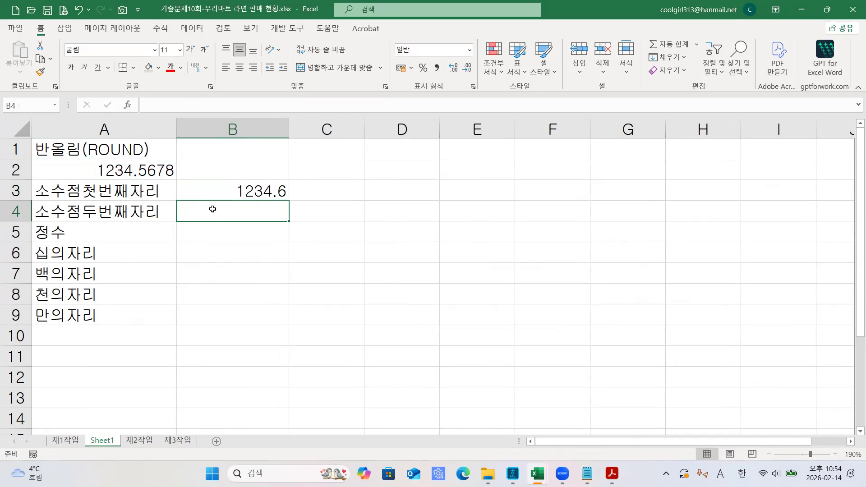
type("=ROU")
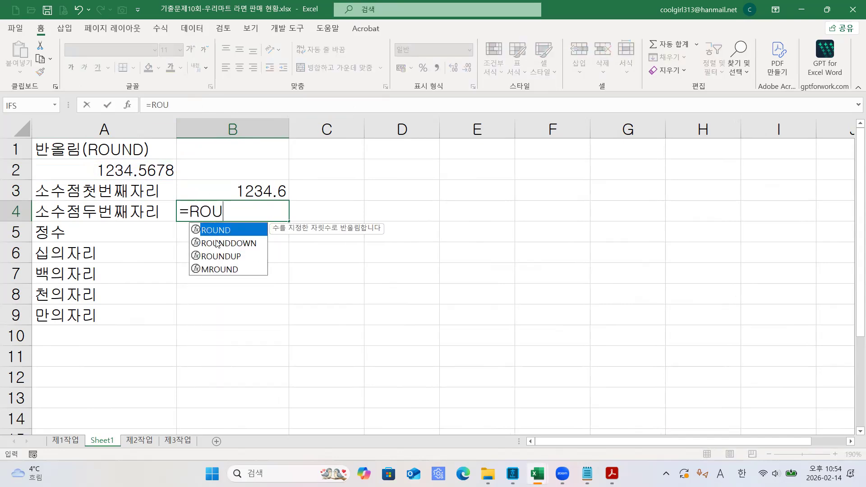
double_click(217, 231)
left_click(190, 105)
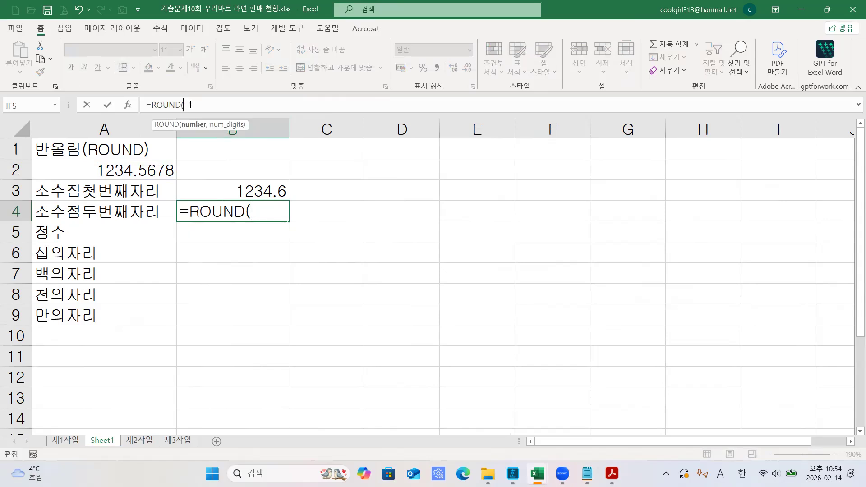
left_click(137, 167)
type(",")
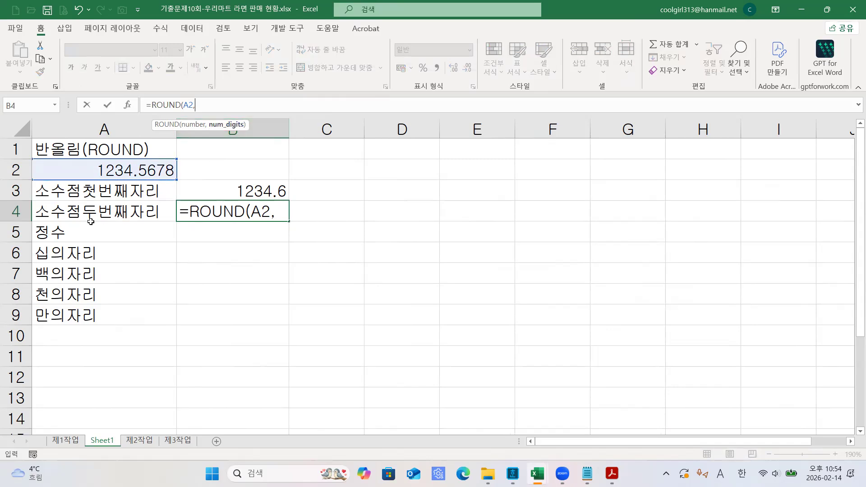
type("2)")
key("Return")
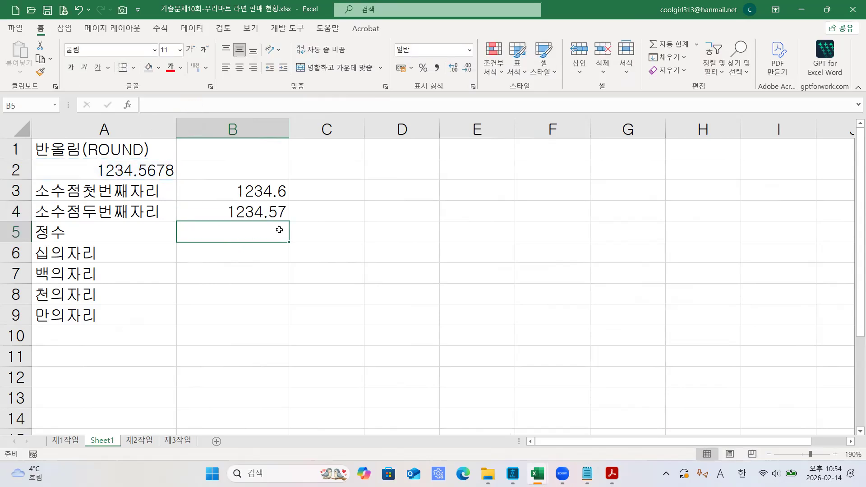
Enter =ROUND(A2,0) in B5 to round the sample number to an integer.
type("=ROU")
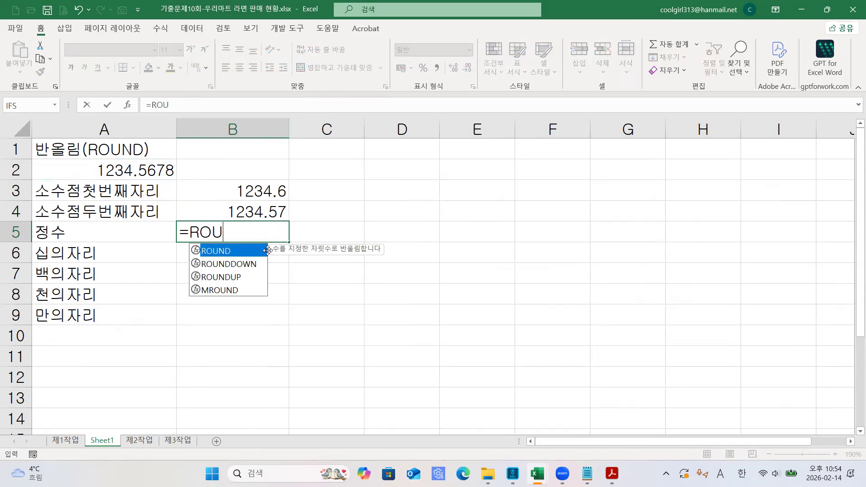
double_click(228, 251)
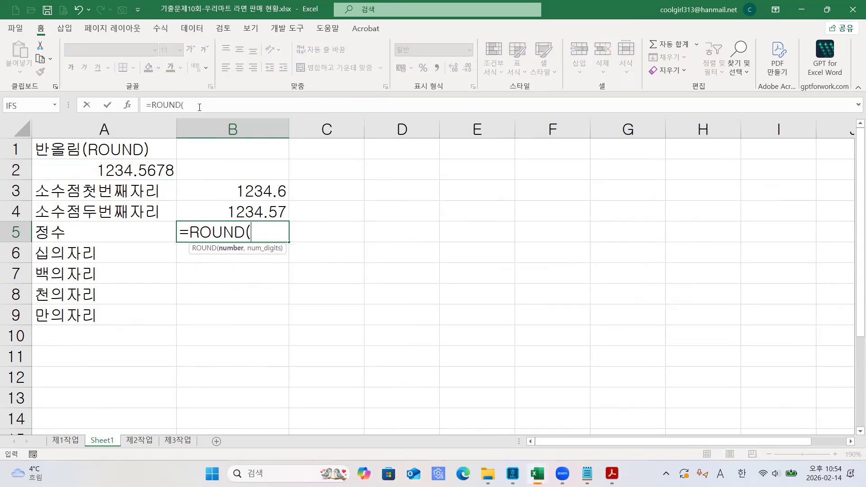
left_click_drag(229, 251, 193, 127)
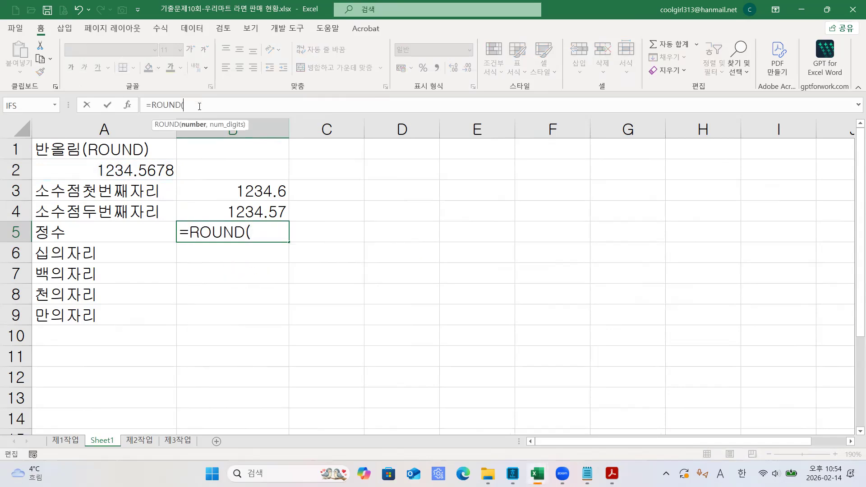
left_click(136, 171)
type(",")
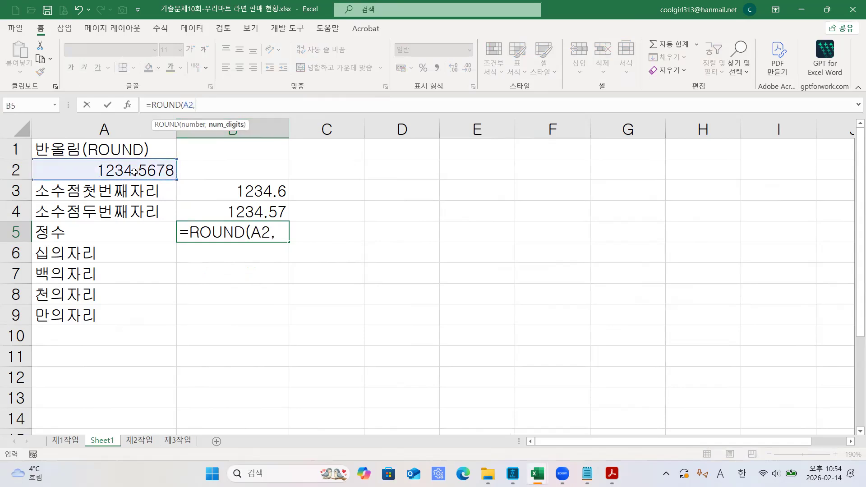
type("0)")
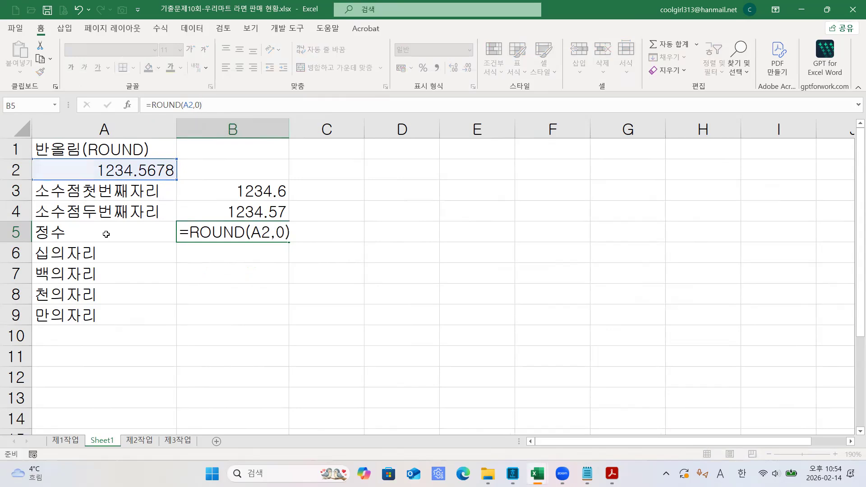
key("Return")
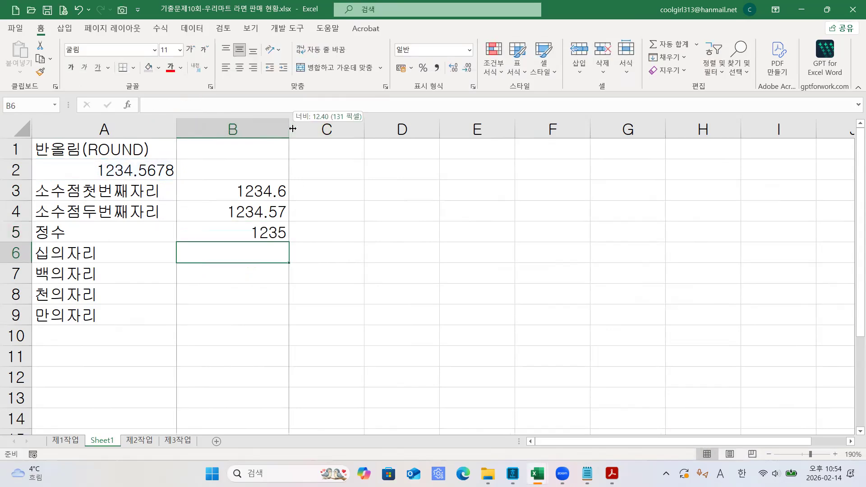
left_click(110, 170)
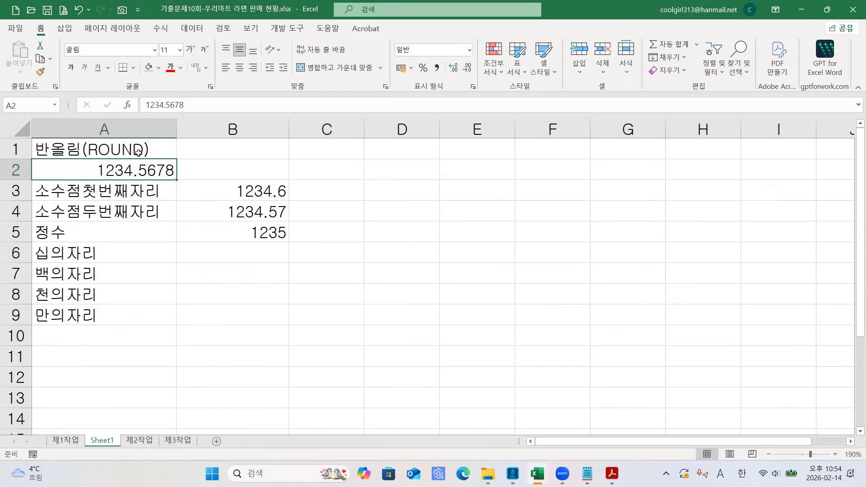
Widen column A and append the digit argument ": 1" to the first-decimal-place label in A3.
left_click(236, 253)
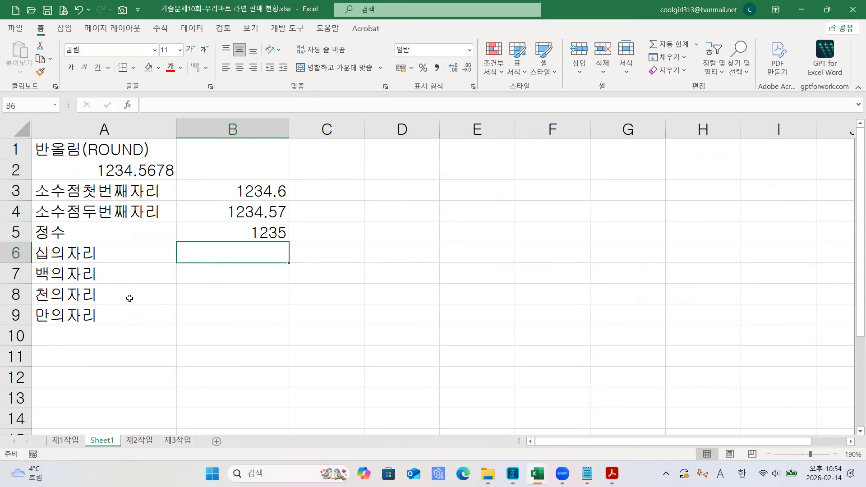
left_click_drag(218, 130, 225, 129)
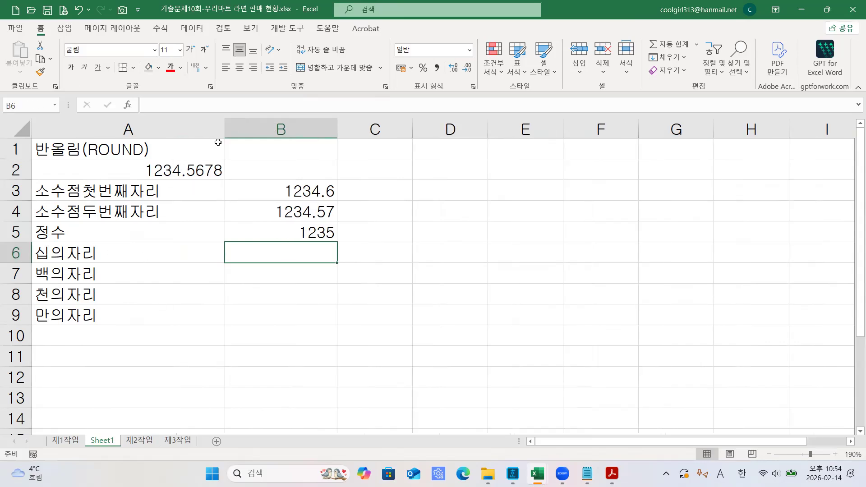
double_click(176, 188)
type("-1")
key("BackSpace")
key("BackSpace")
type(":1")
key("Return")
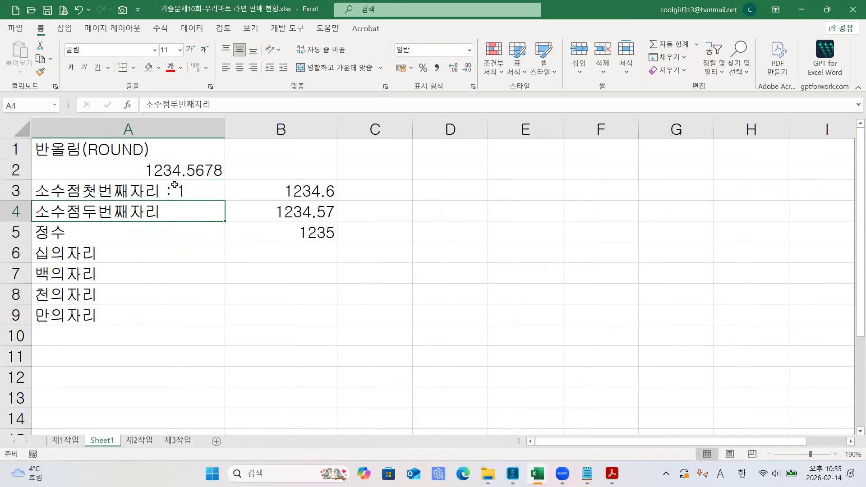
Append ": 2" to the second-decimal-place label in A4 and ": 0" to the integer label in A5.
key("F2")
type(": ")
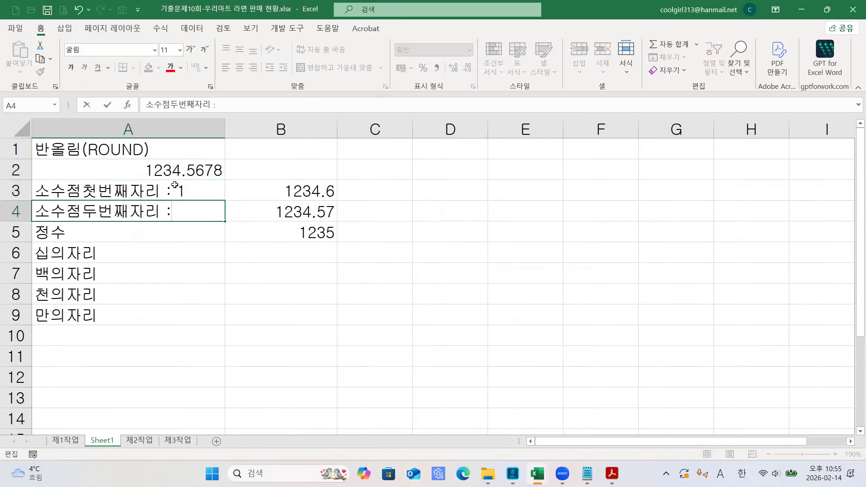
type("2")
key("Return")
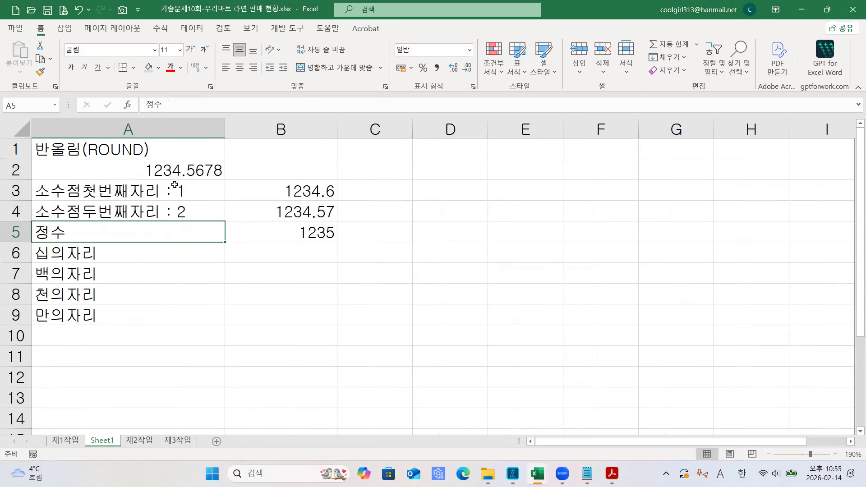
key("F2")
type(":")
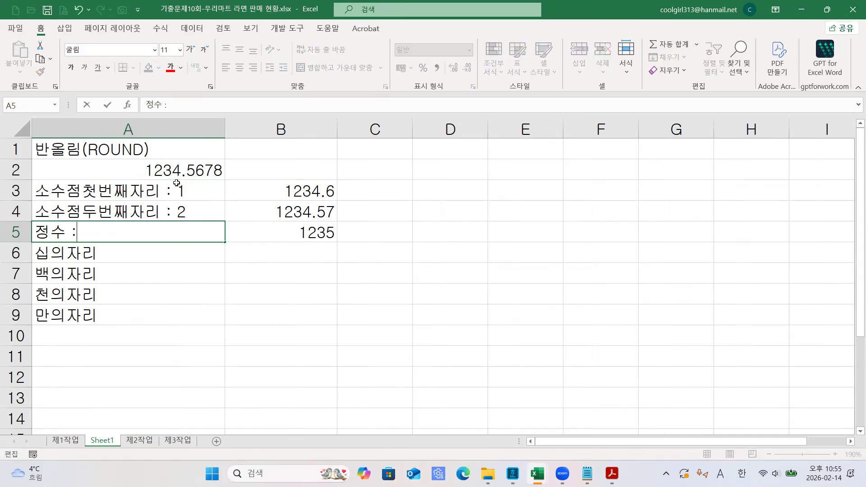
type(" 0")
key("Return")
Append ": -1" to the tens-place label in A6 and ": -2" to the hundreds-place label in A7.
key("F2")
type(": -1")
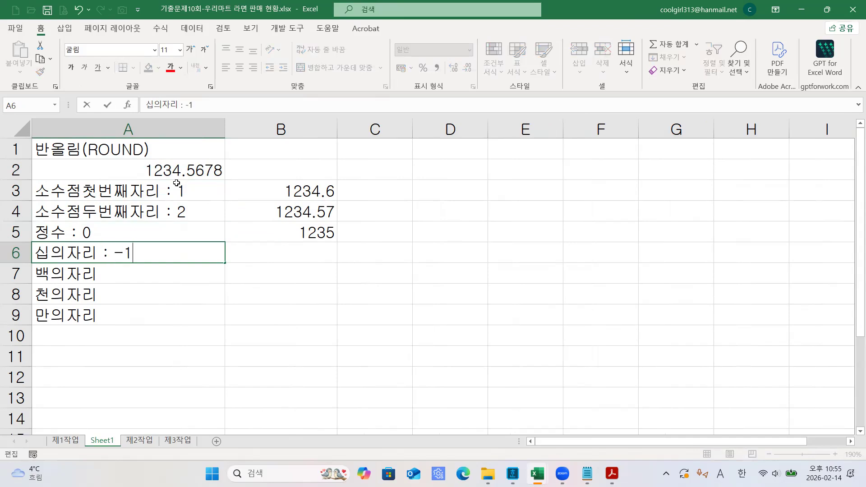
key("Return")
key("F2")
type(":")
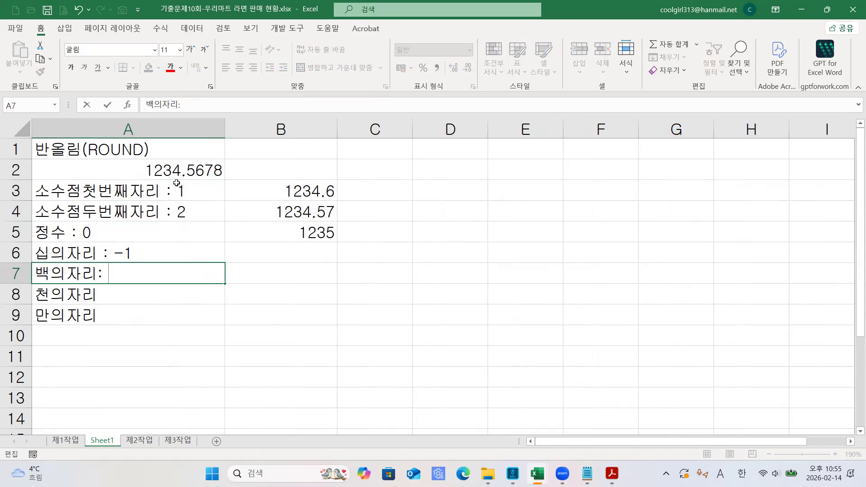
type(" -2")
key("Return")
Append ": -3" to the thousands-place label in A8 and ": -4" to the ten-thousands-place label in A9.
key("F2")
type(": -3")
key("Return")
key("F2")
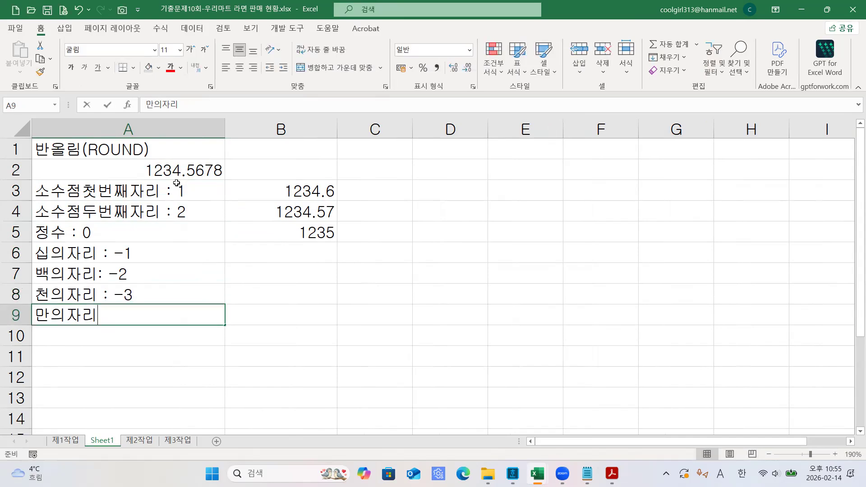
type(": -4")
key("Return")
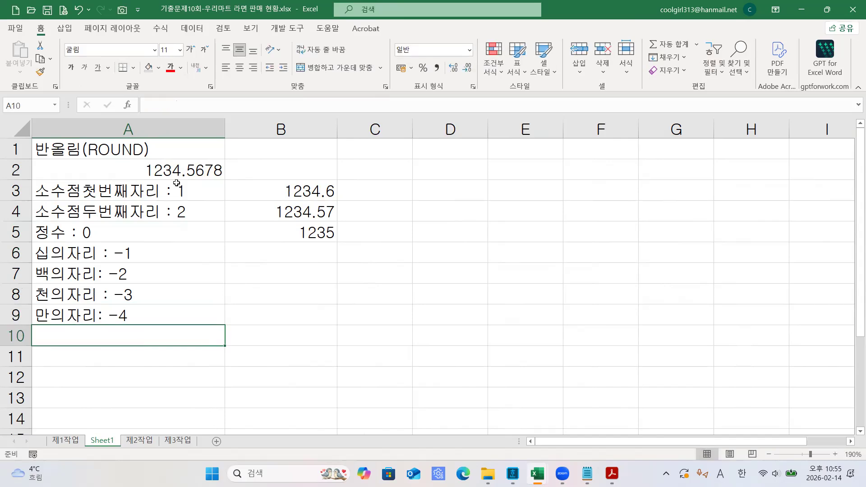
Enter =ROUND(A2,-1) in B6 to round the sample number to the tens place.
left_click(293, 252)
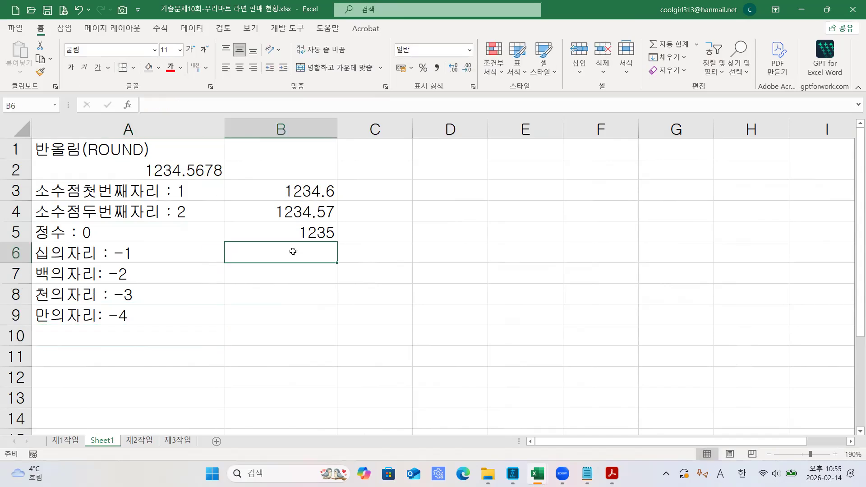
type("=ROU")
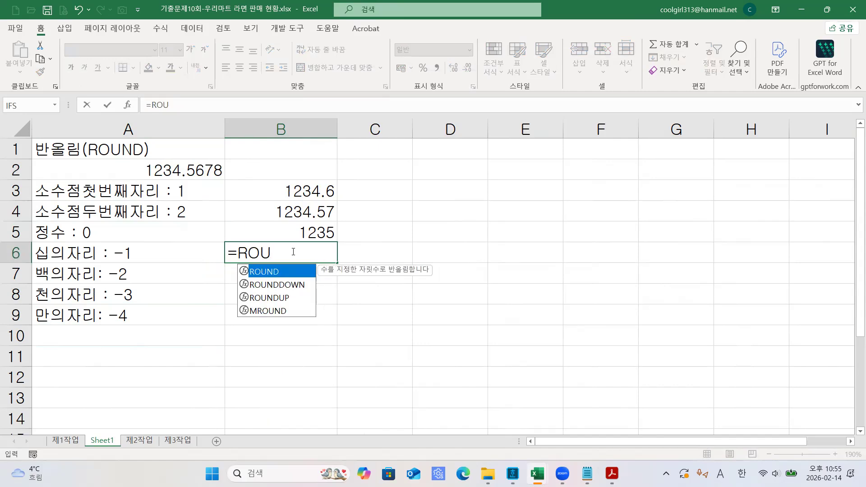
double_click(281, 273)
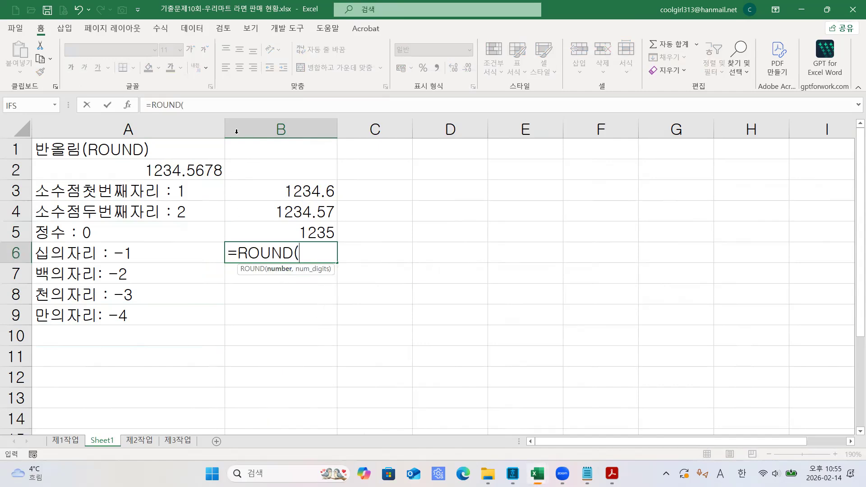
left_click(221, 105)
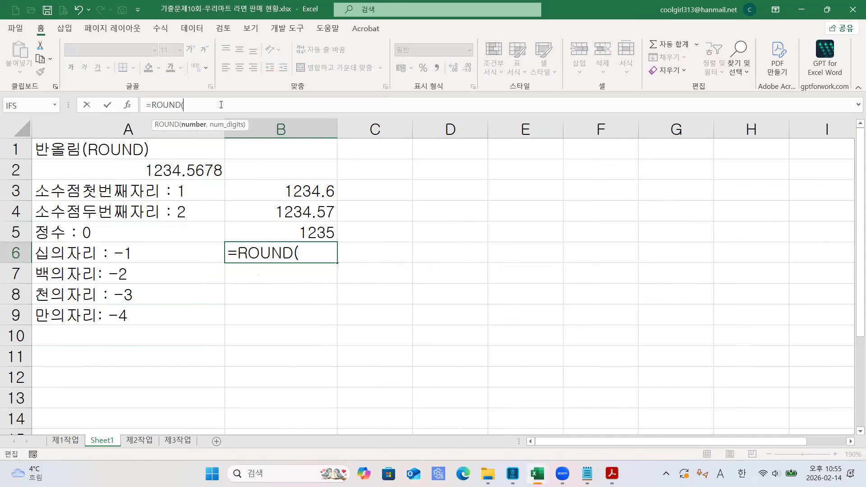
left_click(175, 169)
type(",")
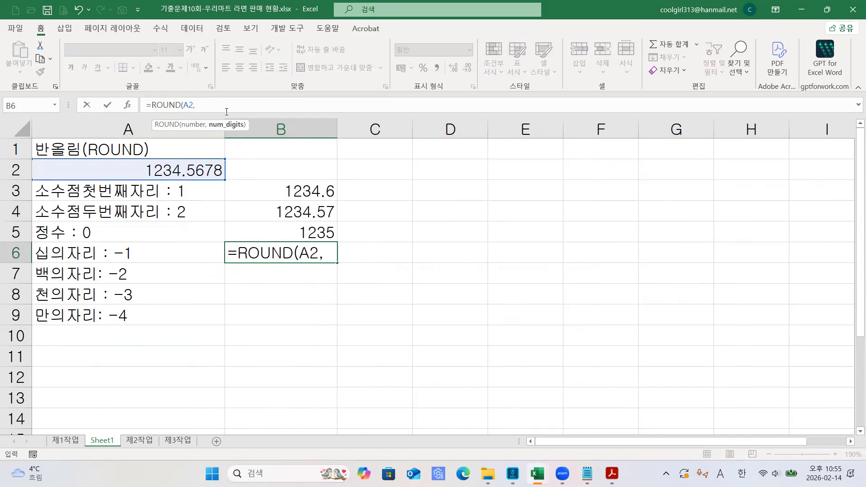
type("01")
key("BackSpace")
key("BackSpace")
type("-1)")
key("Return")
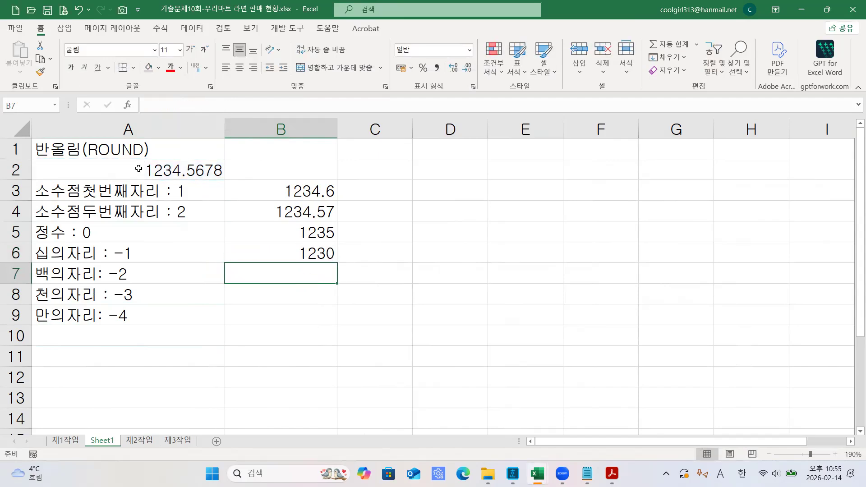
left_click(155, 170)
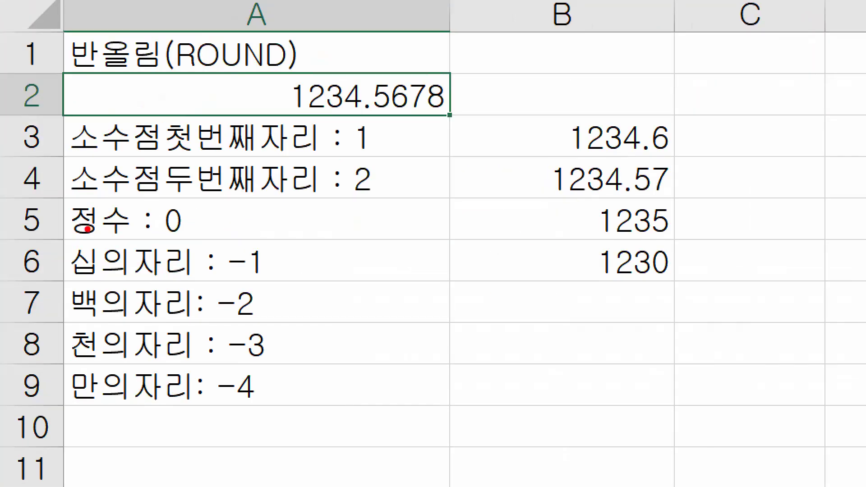
mouse_move(354, 106)
left_mouse_down()
mouse_move(350, 158)
mouse_move(368, 139)
left_mouse_up()
left_click_drag(341, 109, 343, 130)
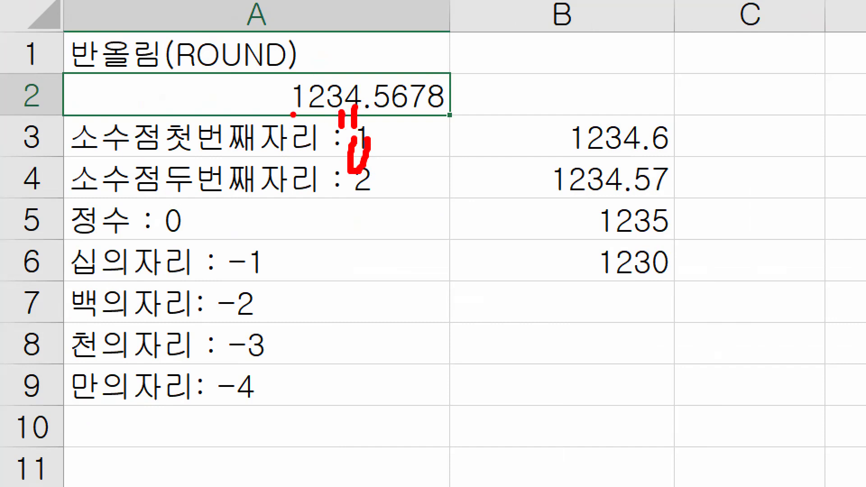
left_click_drag(338, 57, 335, 81)
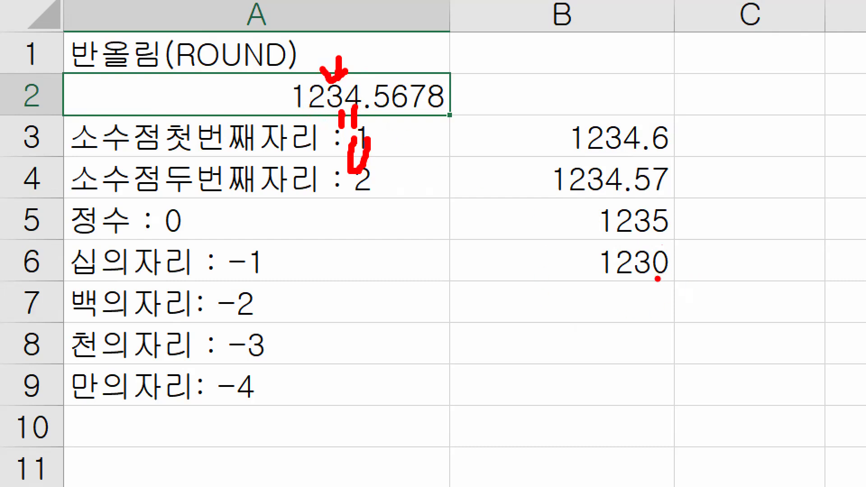
left_click_drag(332, 92, 334, 117)
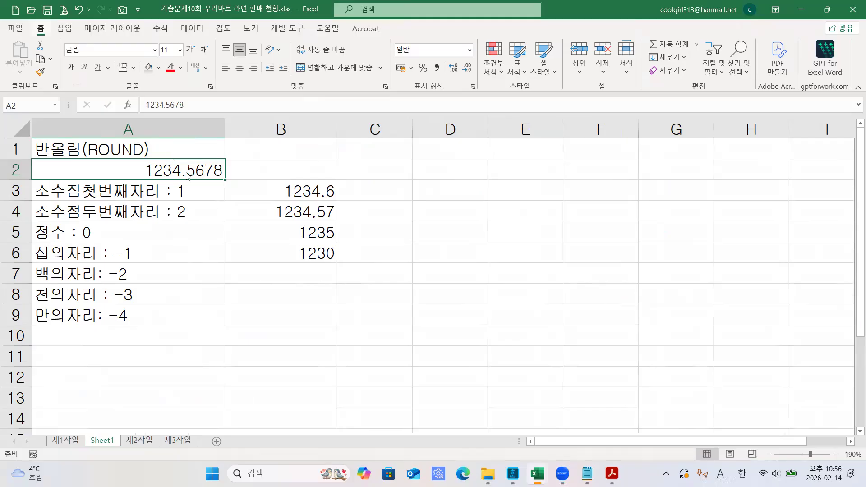
Enter =ROUND(A2,-2) in B7 to round the sample number to the hundreds place.
left_click(285, 266)
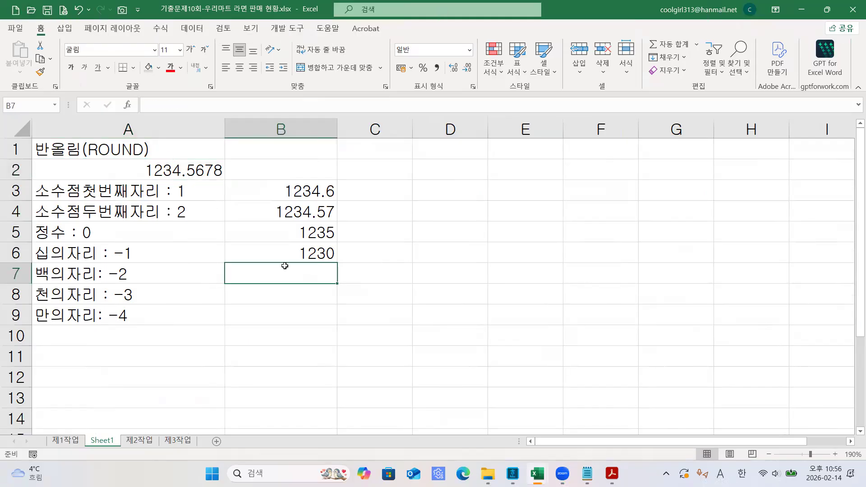
type("=ROUN")
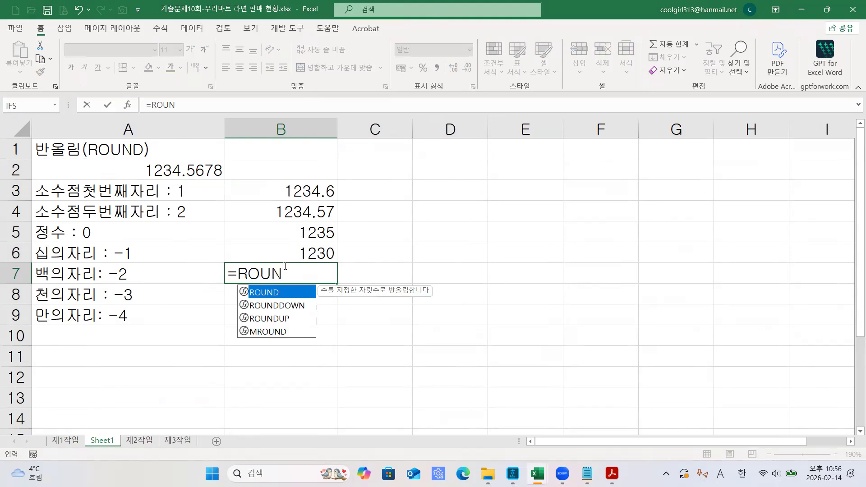
double_click(276, 291)
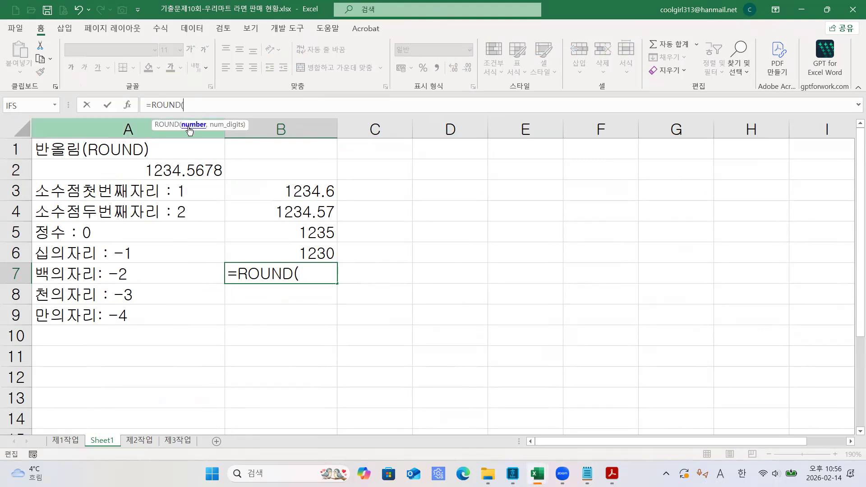
left_click(180, 169)
type(",-2)")
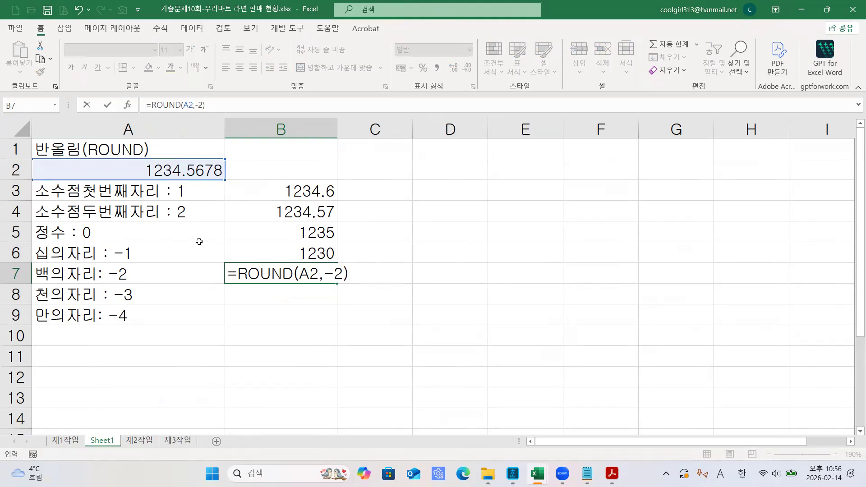
key("Return")
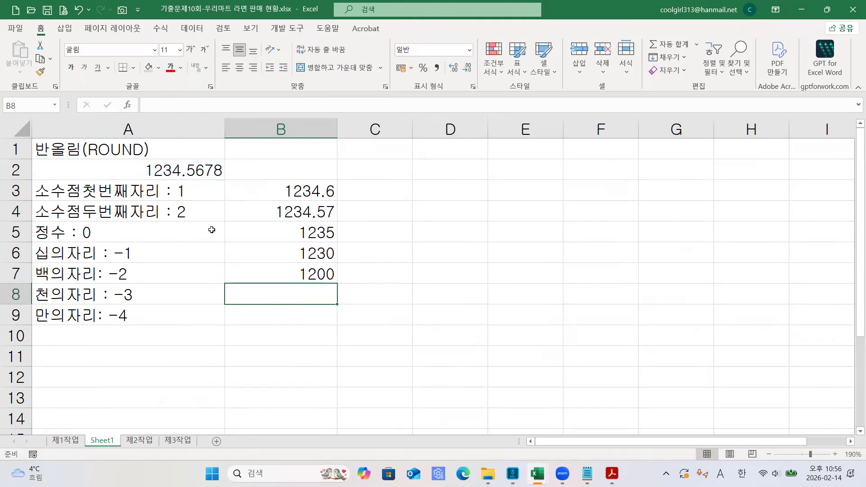
key("ctrl+2")
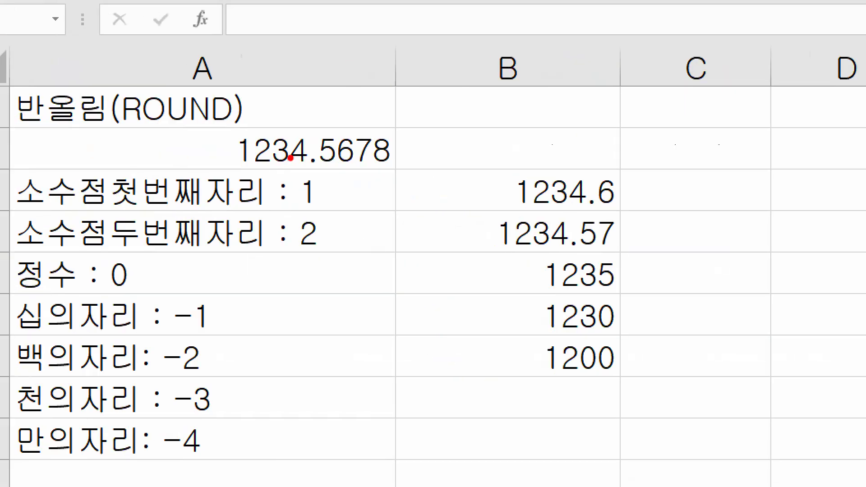
left_click_drag(273, 156, 268, 156)
mouse_move(251, 111)
left_mouse_down()
mouse_move(253, 135)
mouse_move(265, 138)
left_mouse_up()
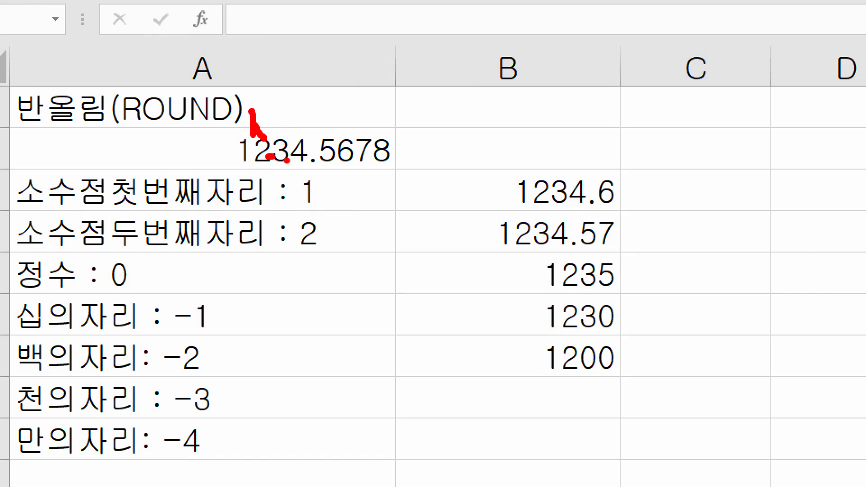
key("Escape")
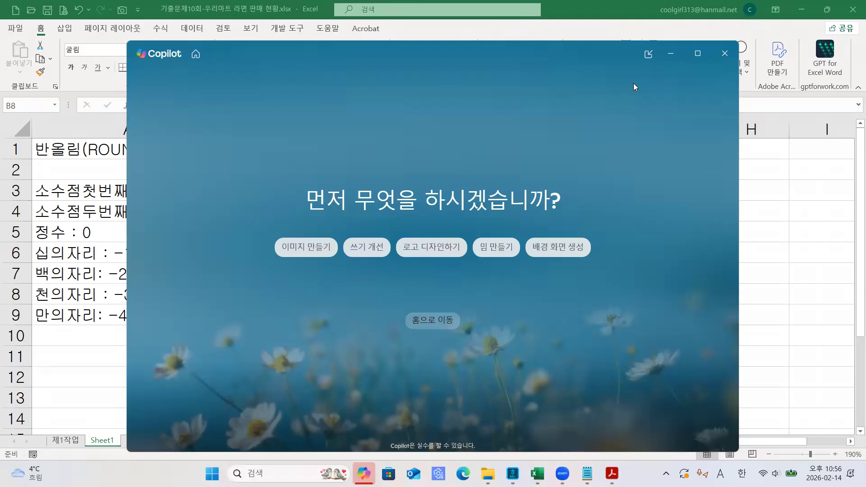
Close the Copilot window and enter =ROUND(A2,-3) in B8 to round the sample number to the thousands place.
left_click(722, 53)
left_click(290, 298)
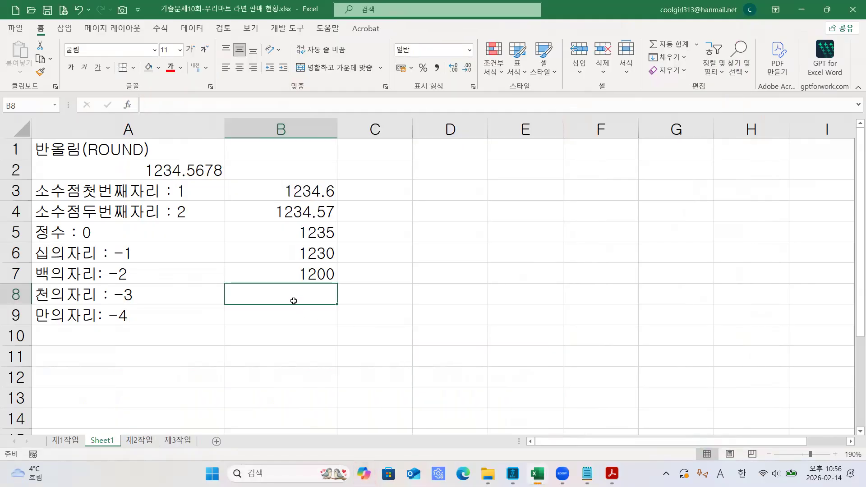
type("=ROUN")
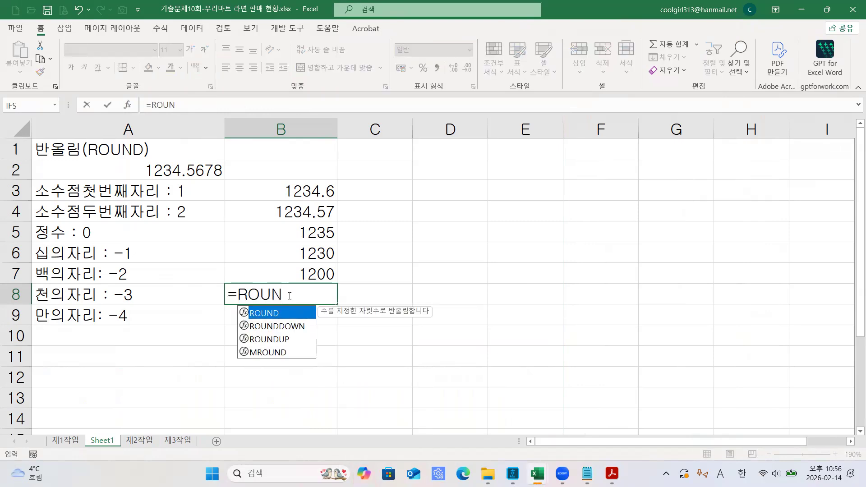
double_click(283, 316)
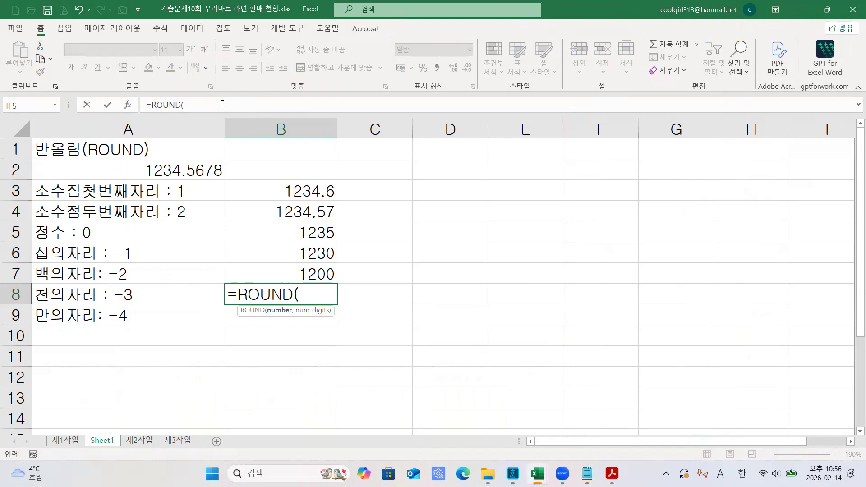
left_click(173, 170)
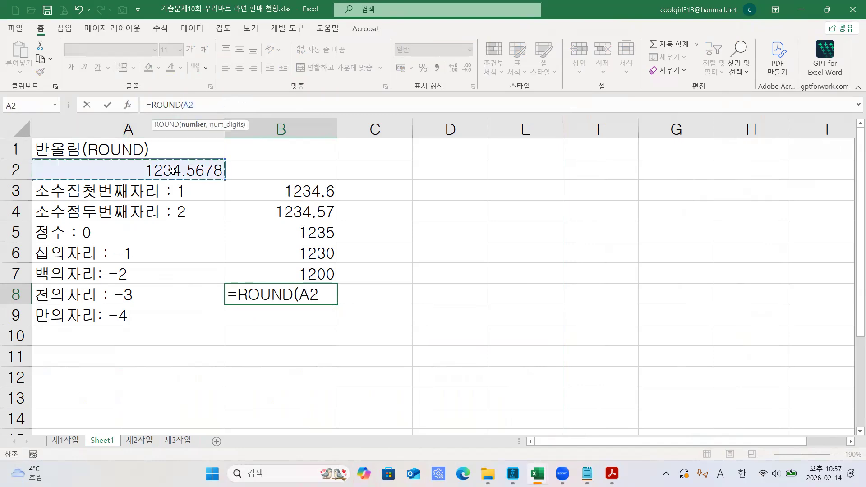
type(",")
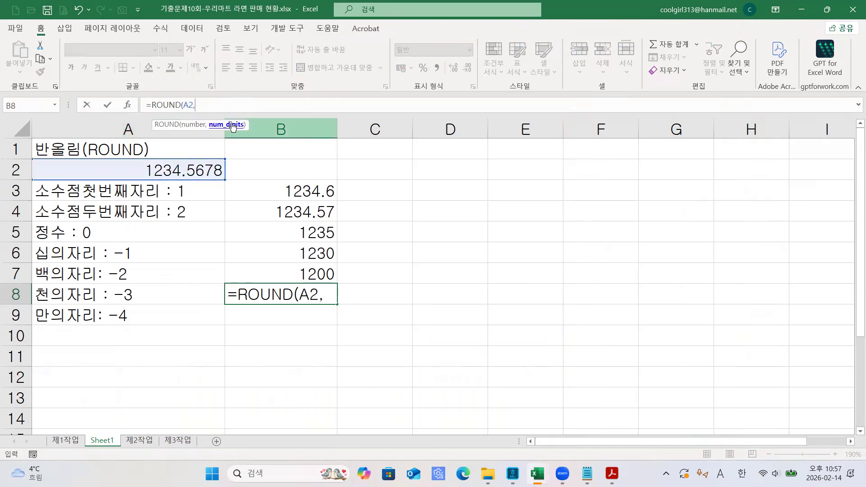
type("-3")
key("Return")
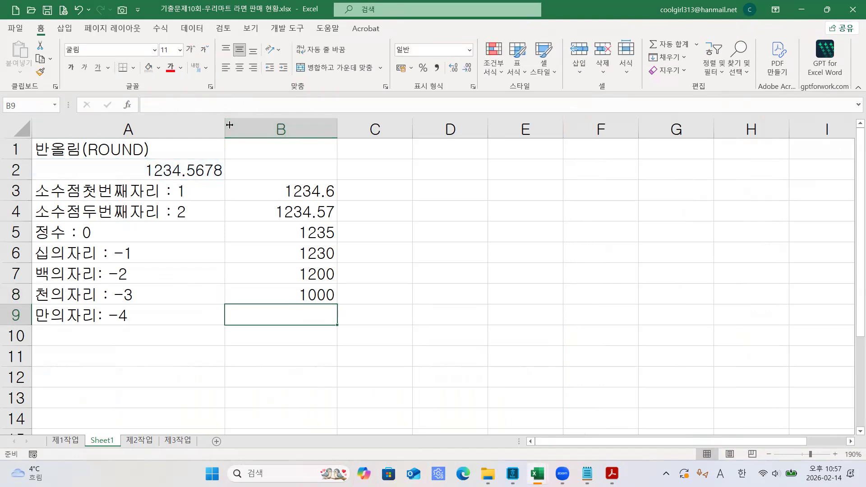
left_click(261, 289)
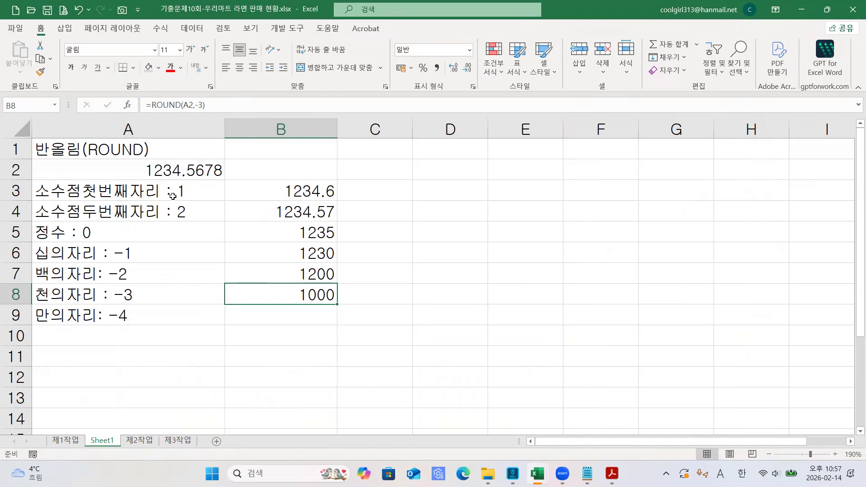
left_click(152, 175)
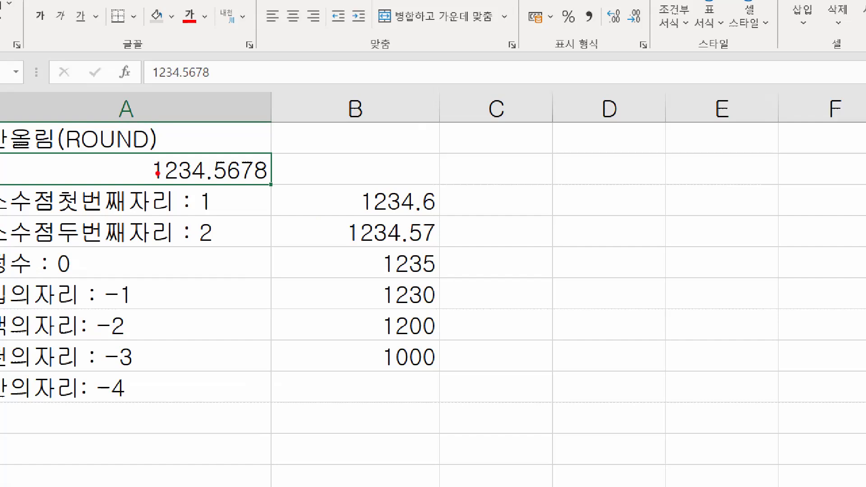
mouse_move(157, 174)
left_mouse_down()
mouse_move(157, 183)
mouse_move(159, 159)
left_mouse_up()
key("Escape")
key("ctrl+1")
left_click(161, 167)
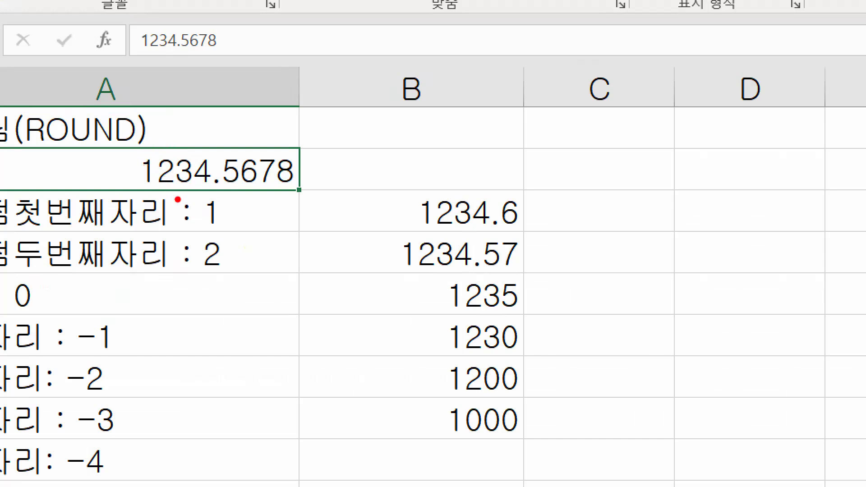
key("Escape")
key("alt")
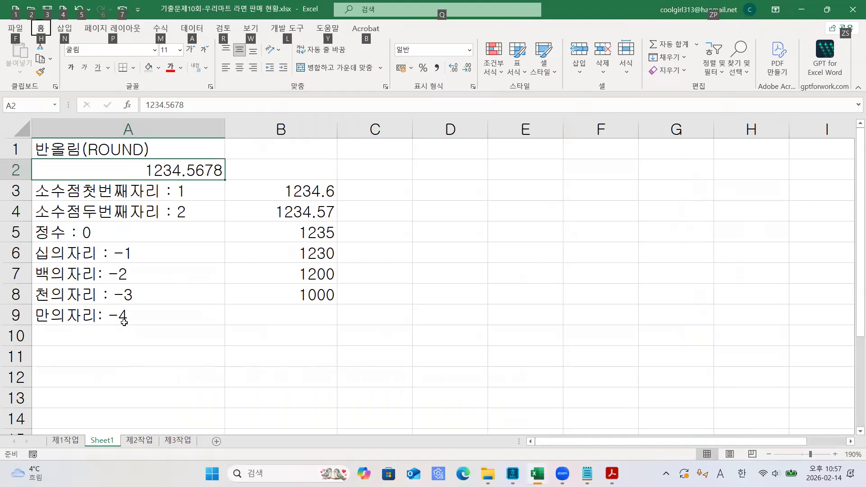
left_click(124, 321)
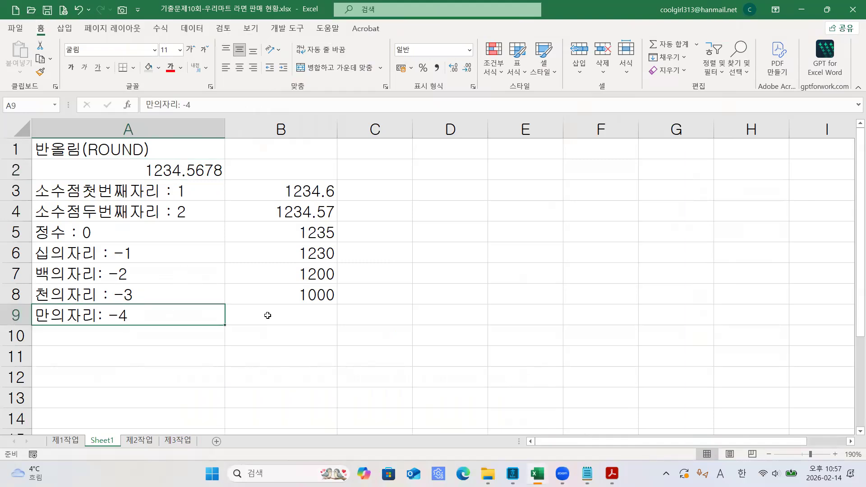
Insert a 5 before the decimal point of the sample number in A2, making it 12345.5678.
left_click(175, 170)
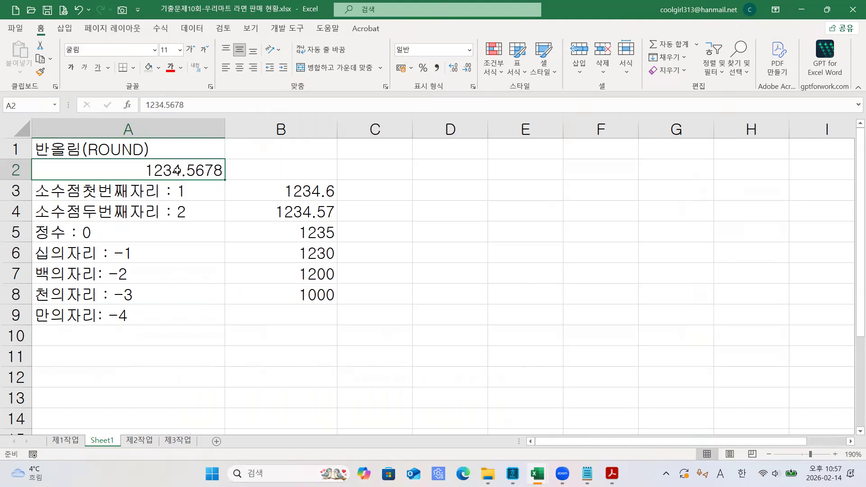
left_click(163, 106)
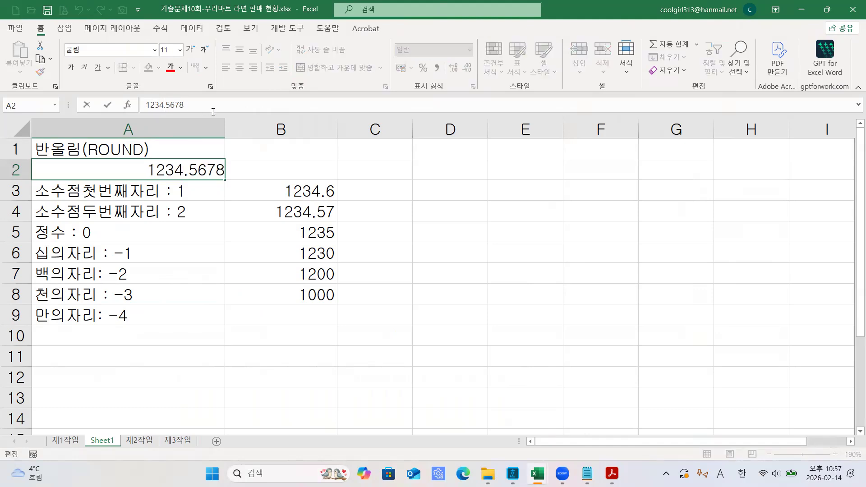
type("5")
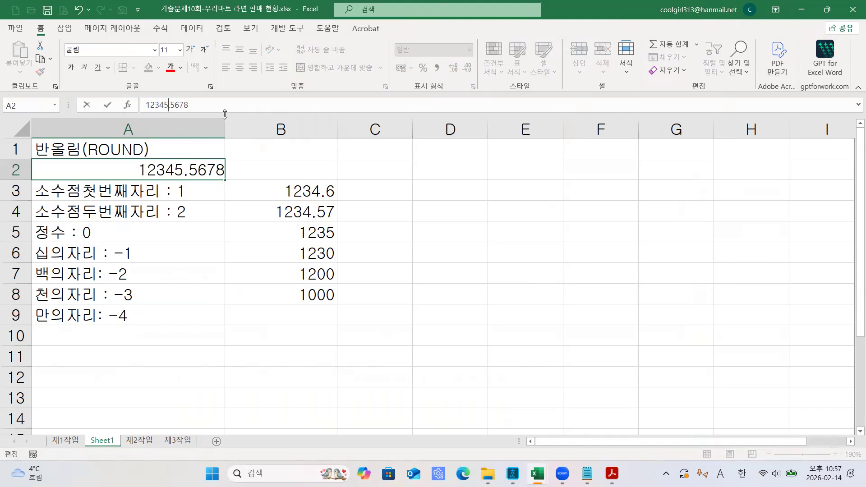
key("Return")
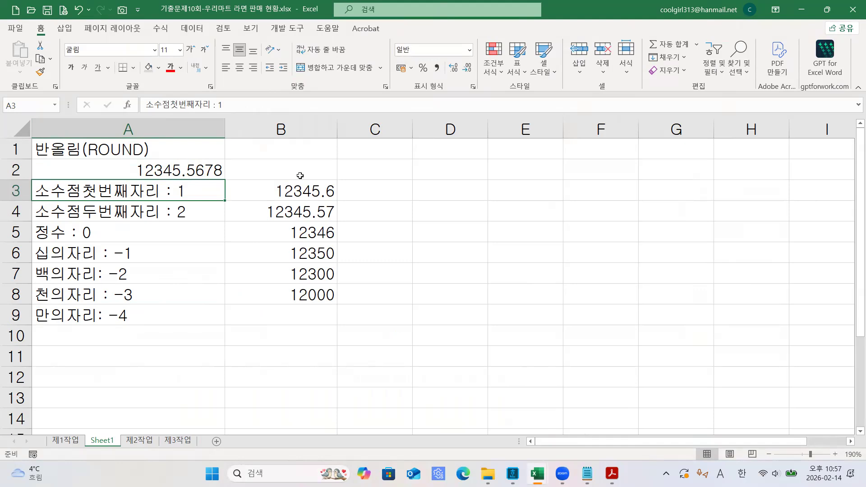
Enter =ROUND(A2,-4) in B9 to round the sample number to the ten-thousands place.
left_click(298, 315)
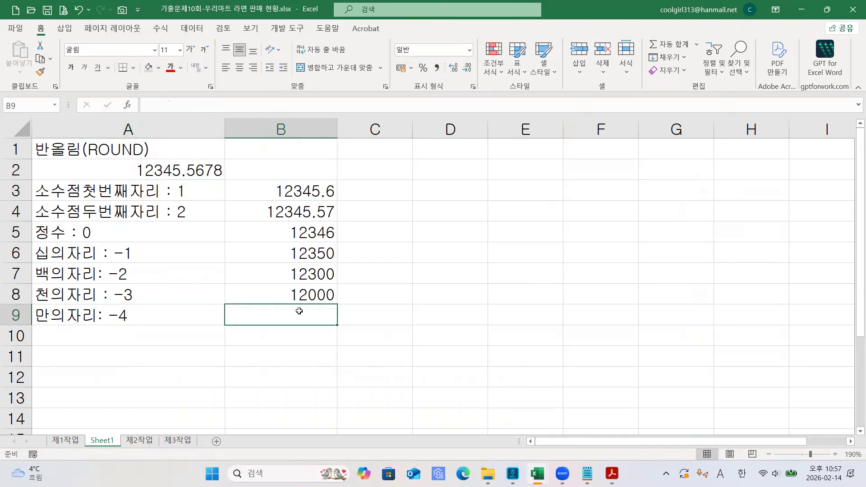
type("=ROU")
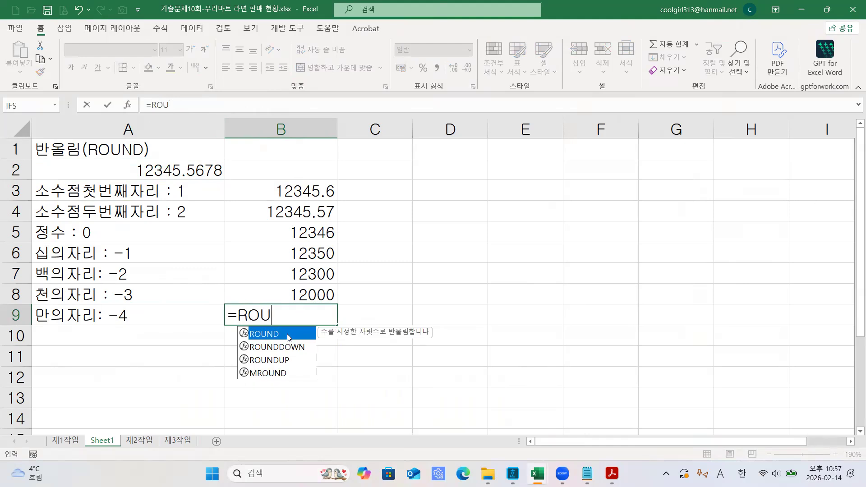
double_click(287, 334)
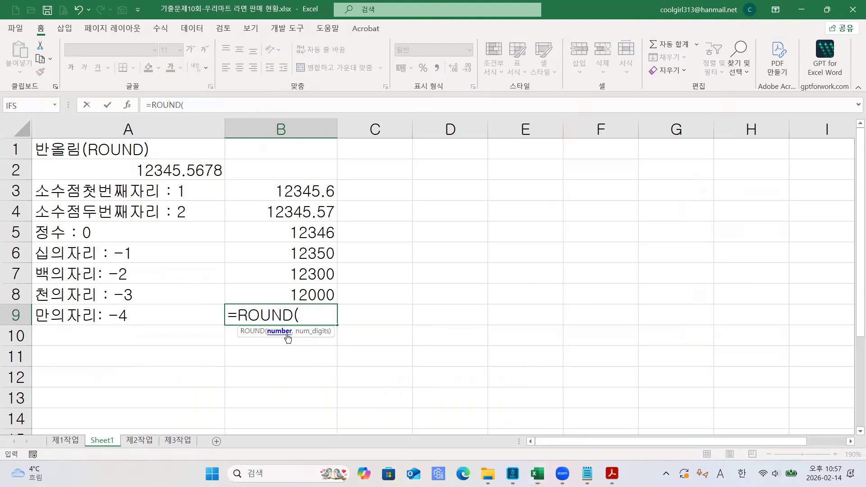
left_click_drag(288, 333, 206, 124)
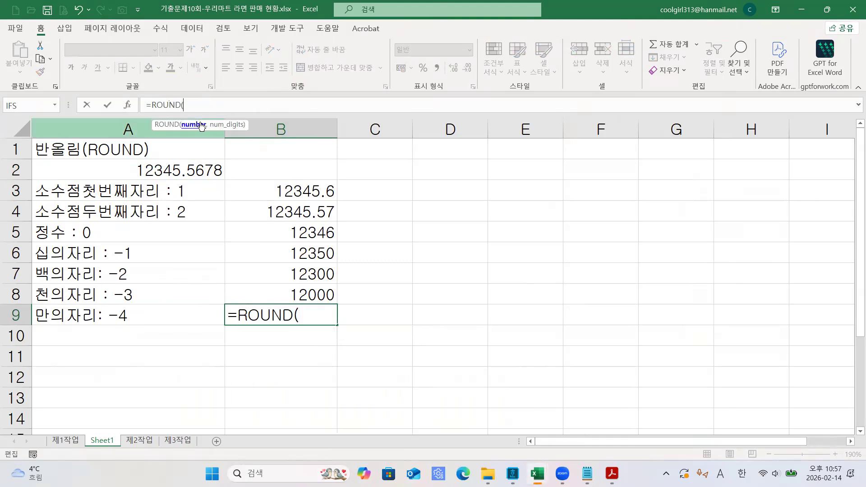
left_click(173, 171)
type(",")
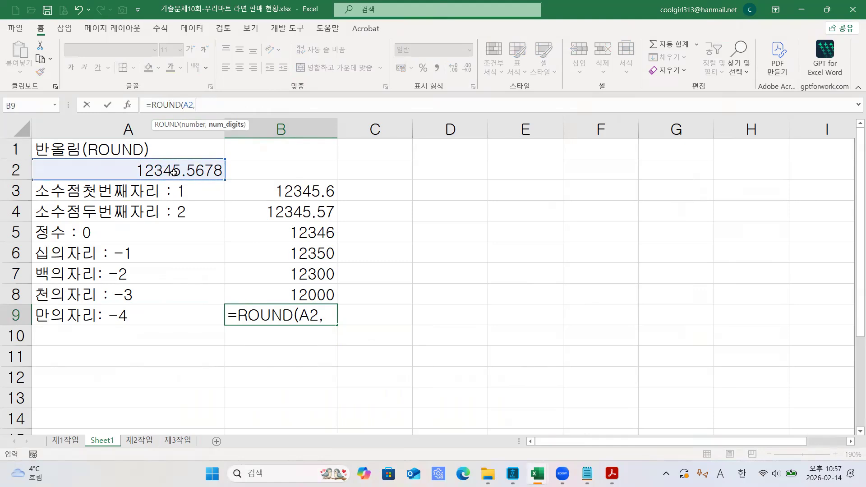
type("-4)")
key("Return")
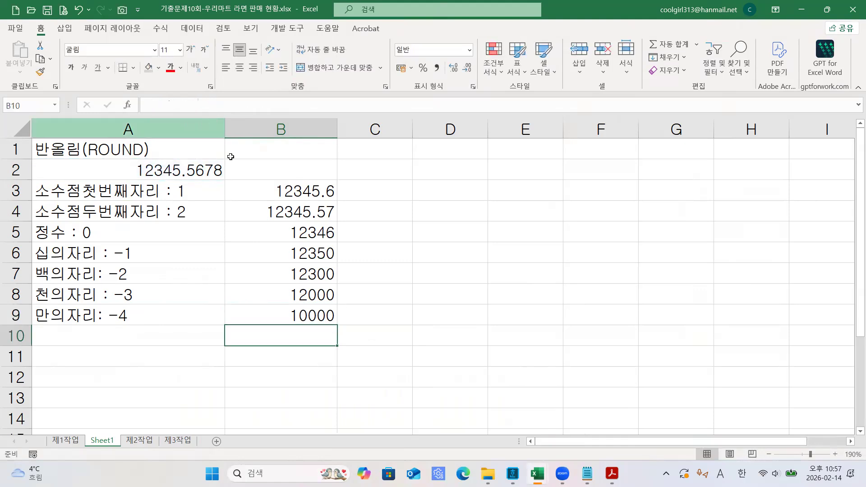
left_click(297, 316)
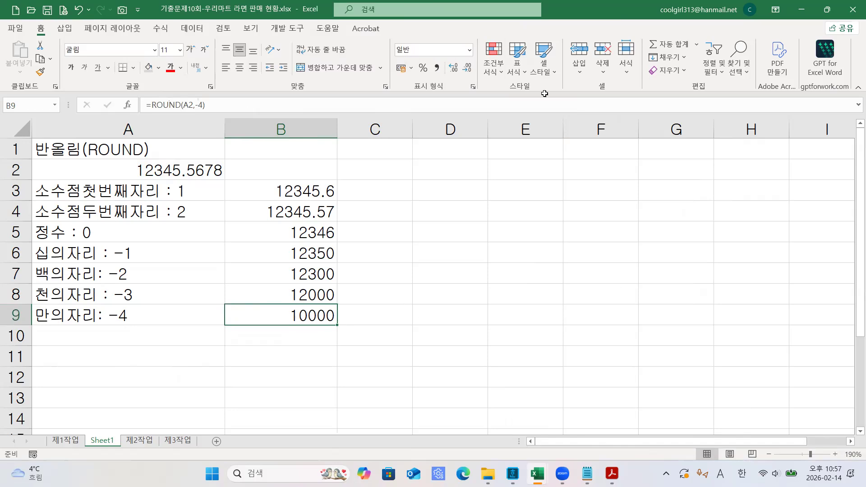
left_click(427, 310)
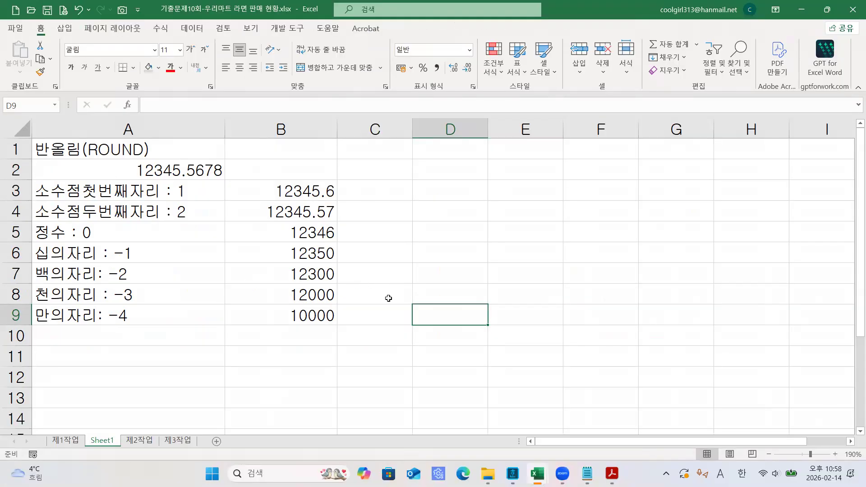
left_click(583, 297)
left_click(433, 295)
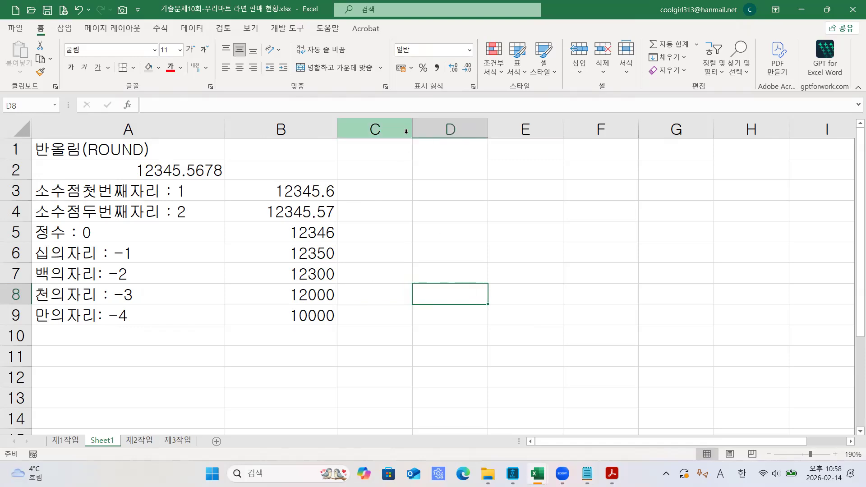
Enter the heading "올림(ROUNDUP)" in C1 and widen column C to fit it.
left_click_drag(412, 129, 458, 129)
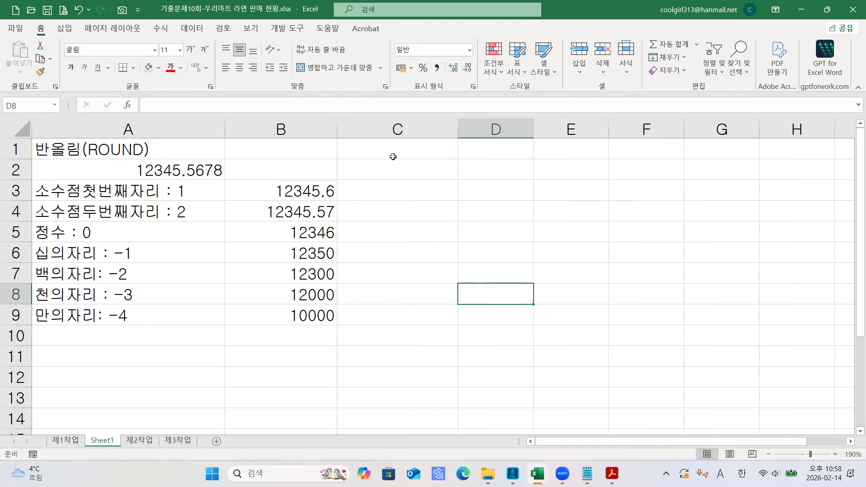
left_click(393, 155)
type("=")
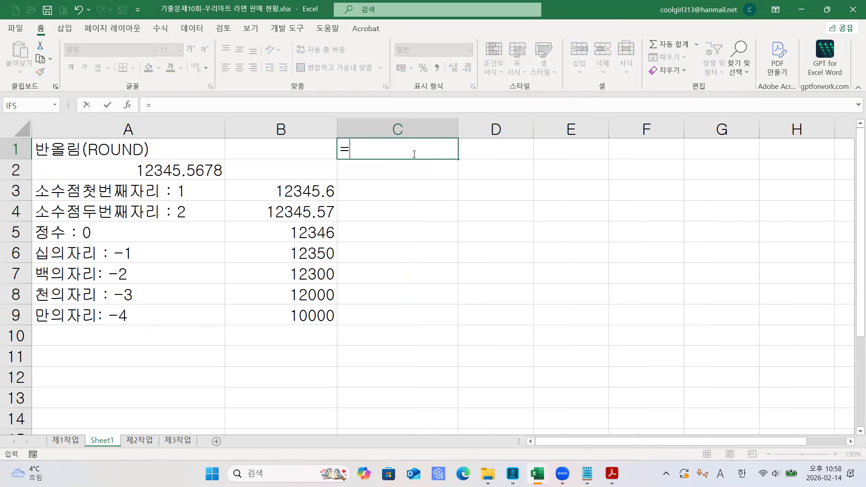
key("BackSpace")
type("R")
key("BackSpace")
type("DHF")
key("BackSpace")
key("BackSpace")
key("BackSpace")
key("Hangul")
type("올림")
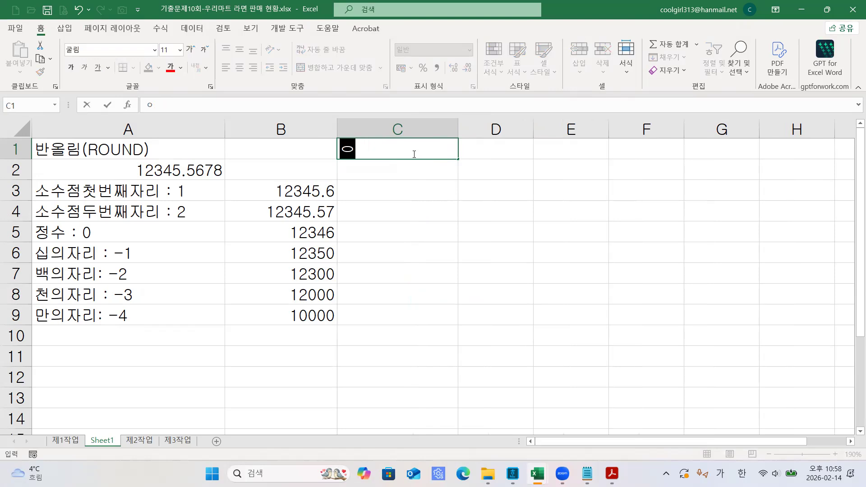
type("(")
key("Hangul")
type("ROUNDUP")
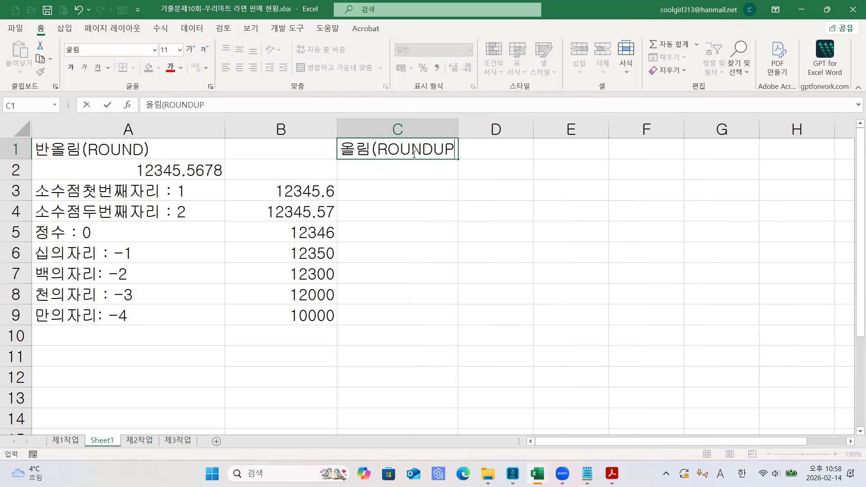
type(")")
key("Return")
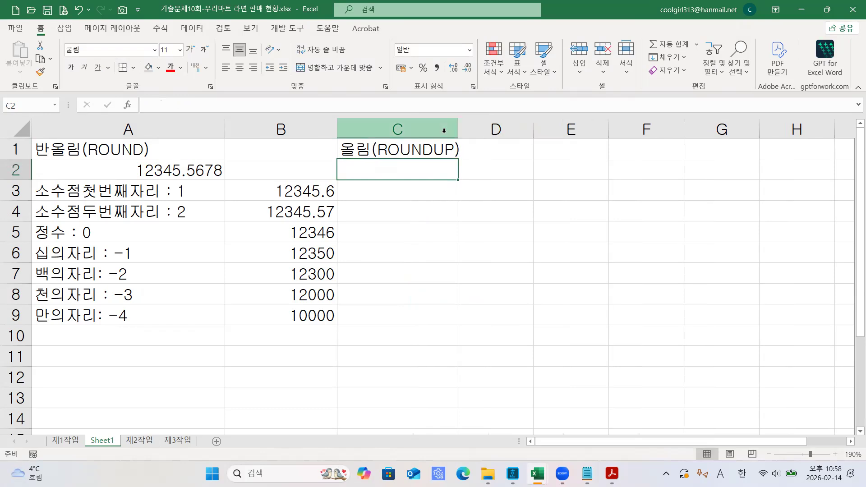
left_click_drag(458, 129, 483, 129)
Fill the sample number cell A2 with yellow.
left_click(407, 190)
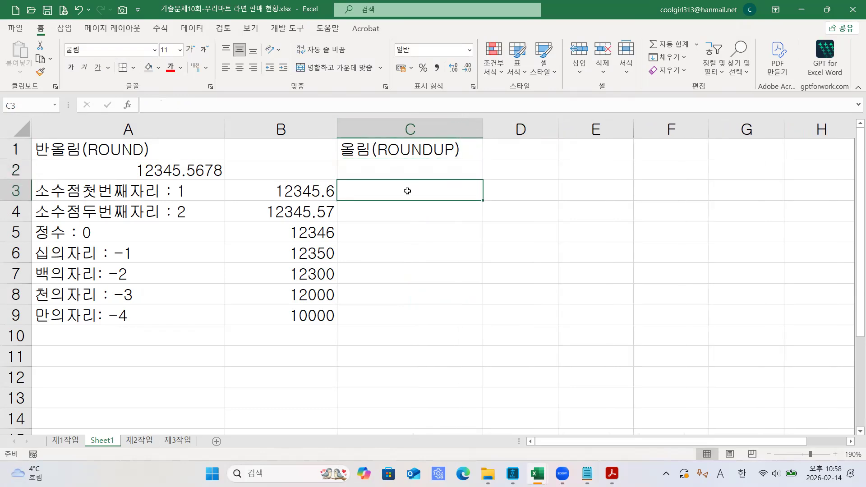
left_click(180, 170)
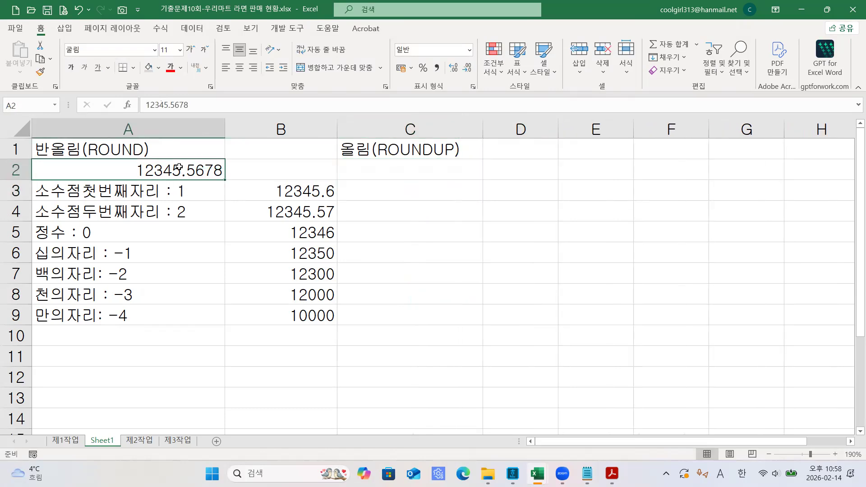
left_click(160, 68)
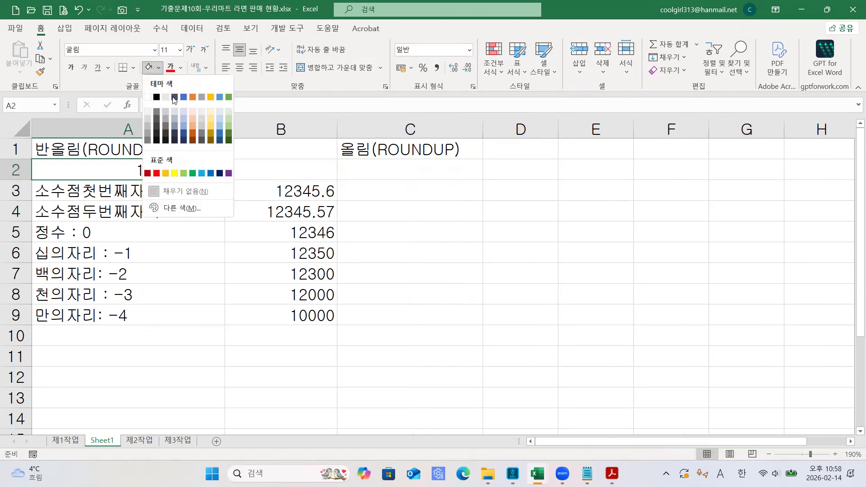
left_click(176, 174)
Enter =ROUNDUP(A2,1) in C3 to round the sample number up to the first decimal place.
left_click(383, 192)
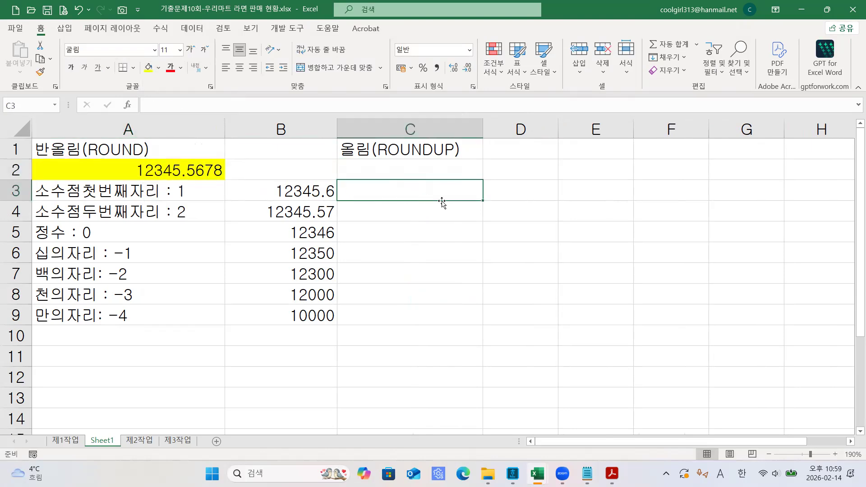
type("=ROOUN")
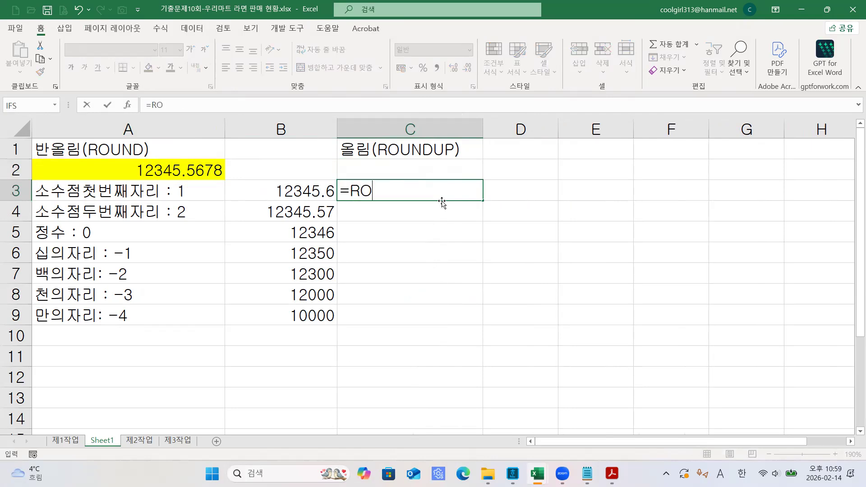
key("BackSpace")
key("BackSpace")
key("BackSpace")
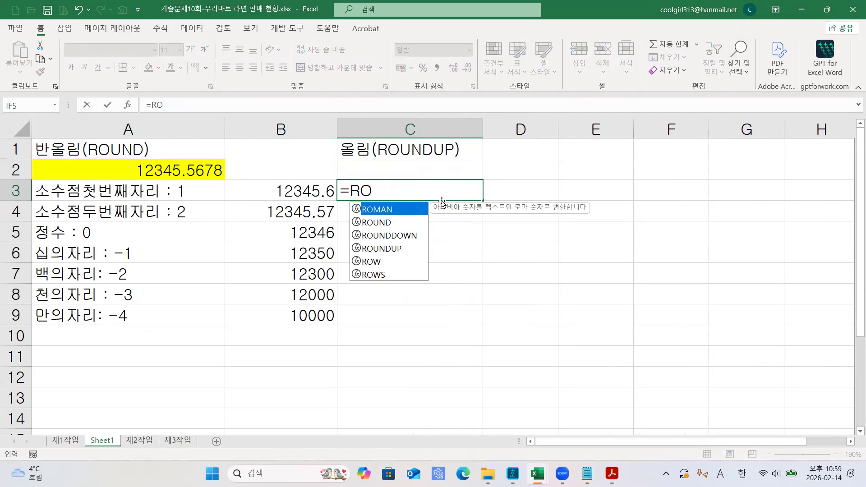
double_click(395, 248)
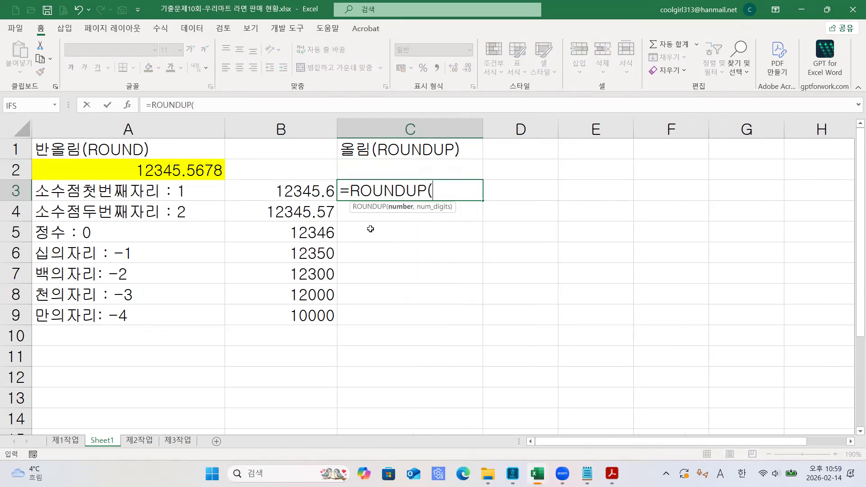
left_click(239, 114)
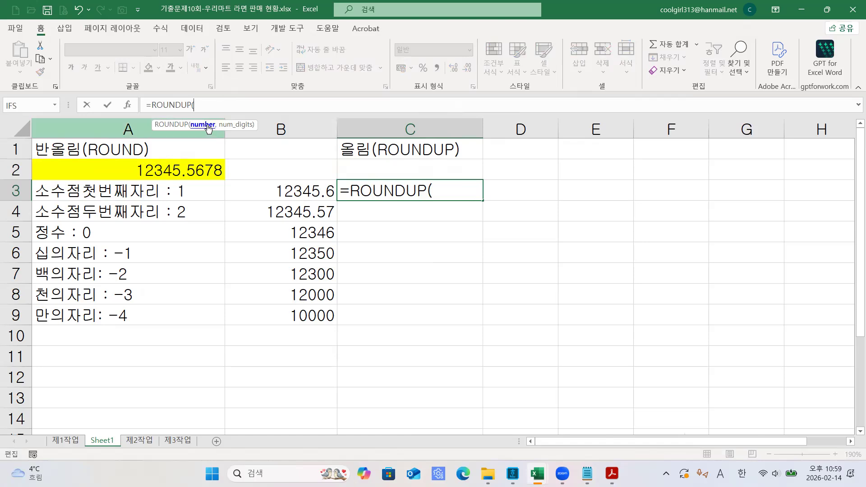
left_click(185, 174)
type(",")
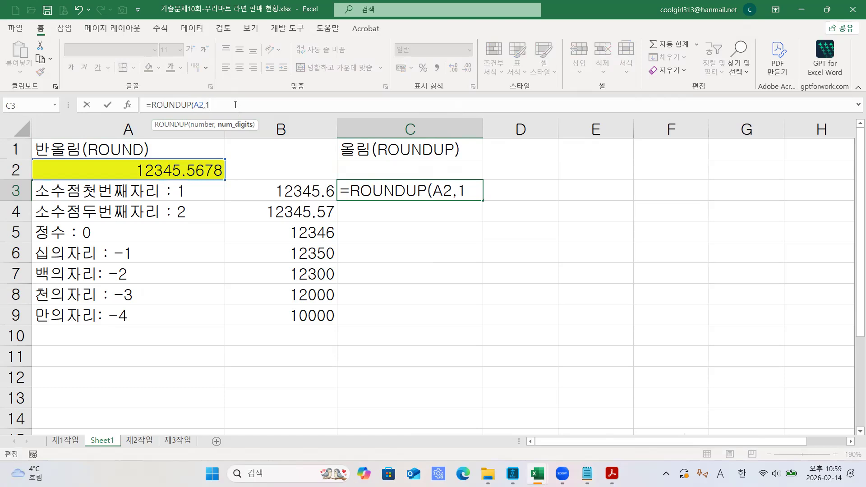
type("1)")
key("Return")
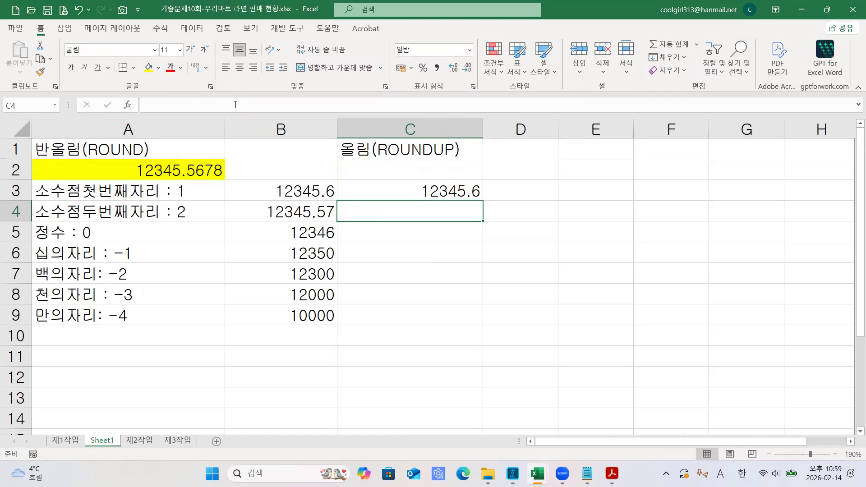
Enter =ROUNDUP(A2,2) in C4 to round the sample number up to the second decimal place.
type("=ROU")
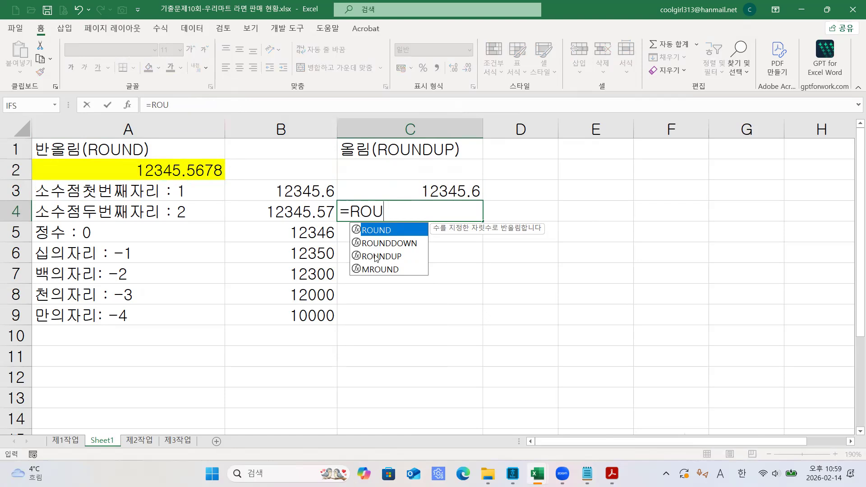
double_click(375, 255)
left_click(218, 105)
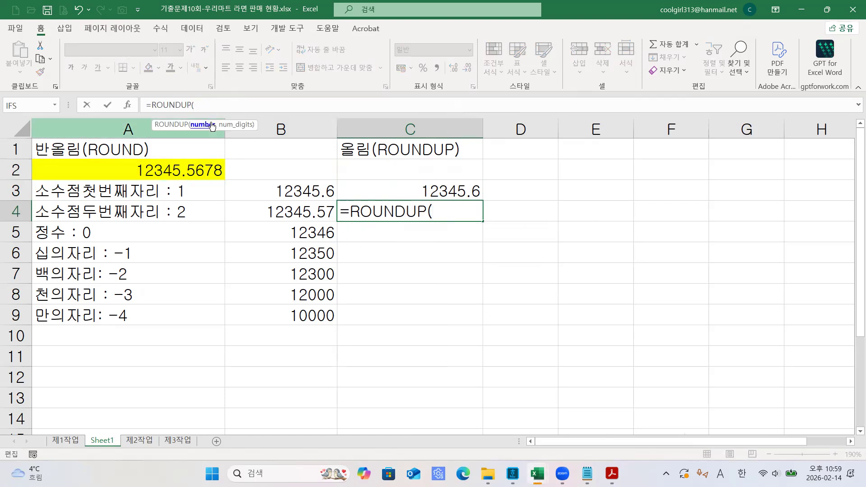
left_click(183, 171)
type(",")
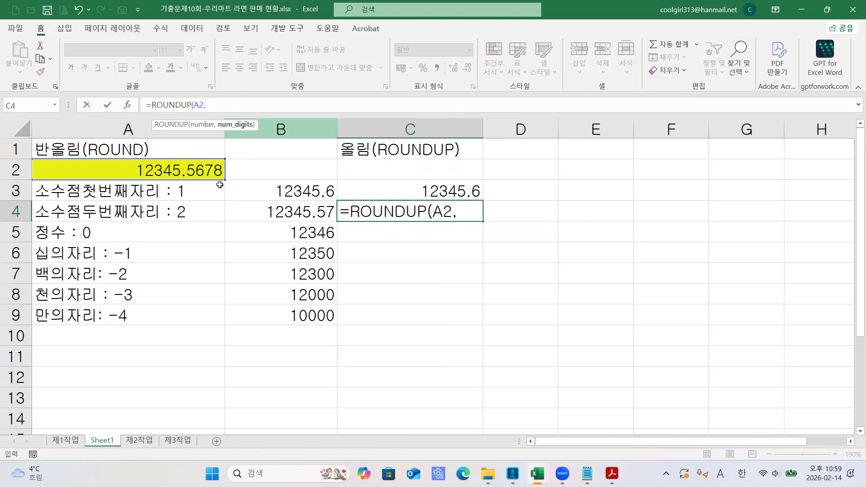
type("2")
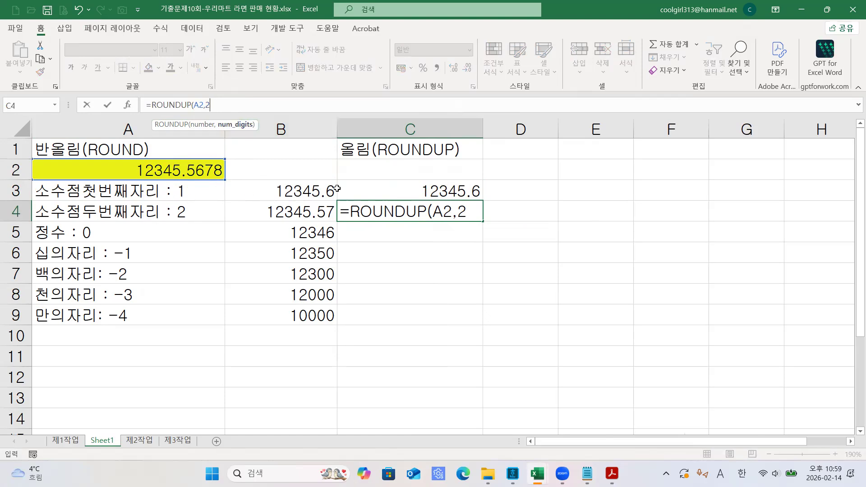
type(")")
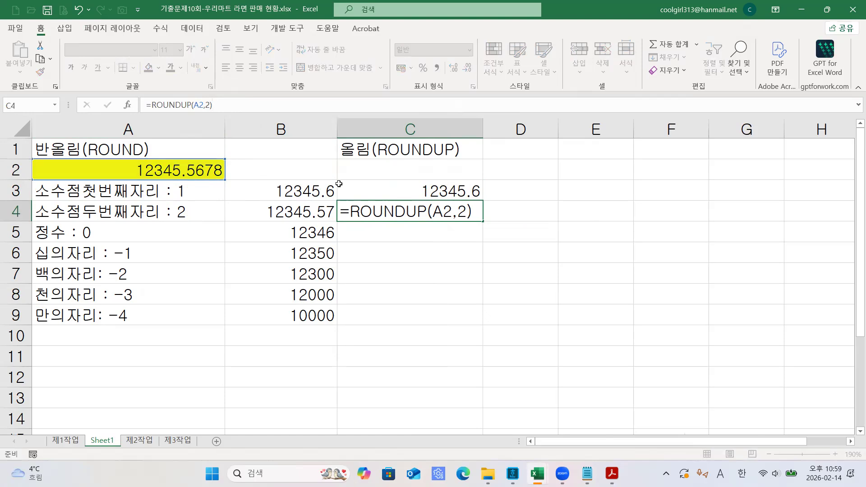
key("Return")
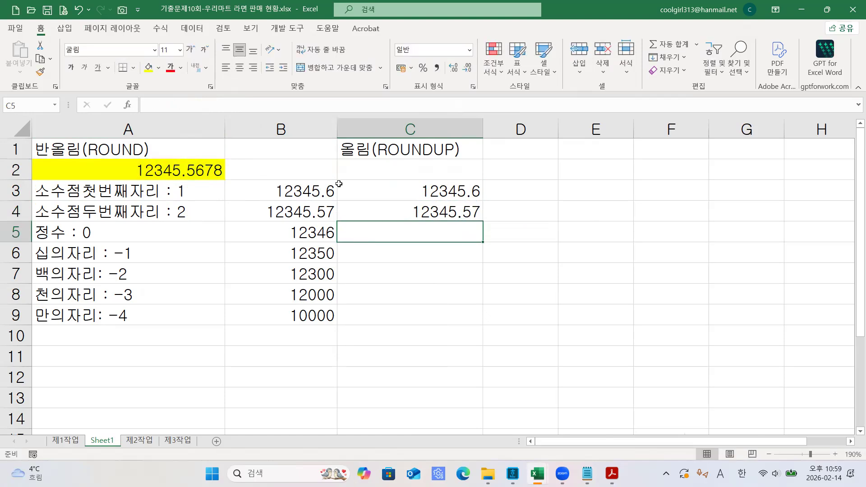
Begin the rounding formula for the integer position in C5.
type("=ROU")
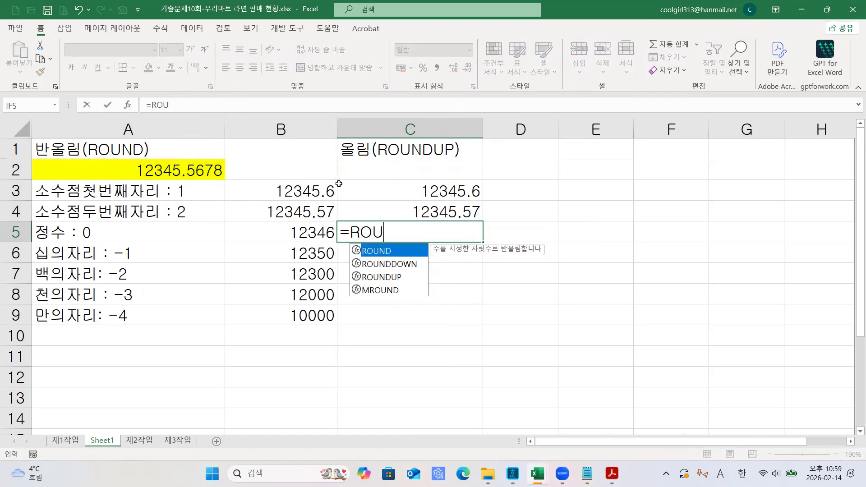
Complete the formula in C5 as =ROUNDUP(A2,0) to round the source number up to an integer.
key("Down")
key("Down")
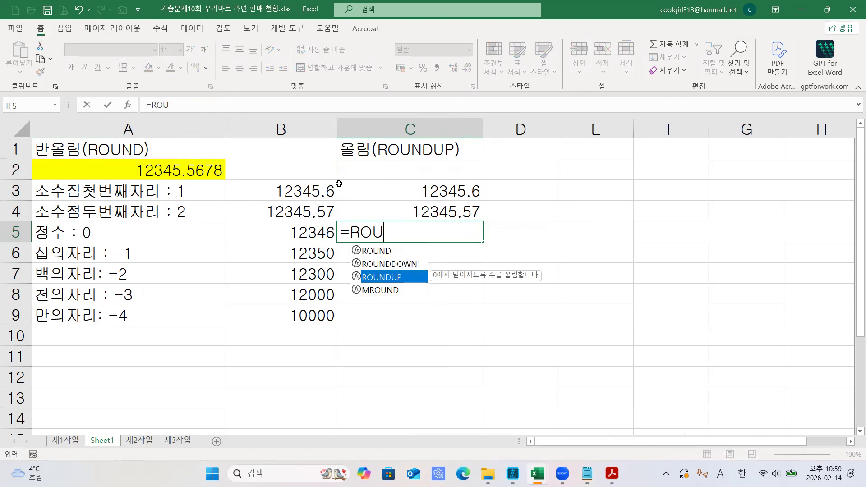
key("Tab")
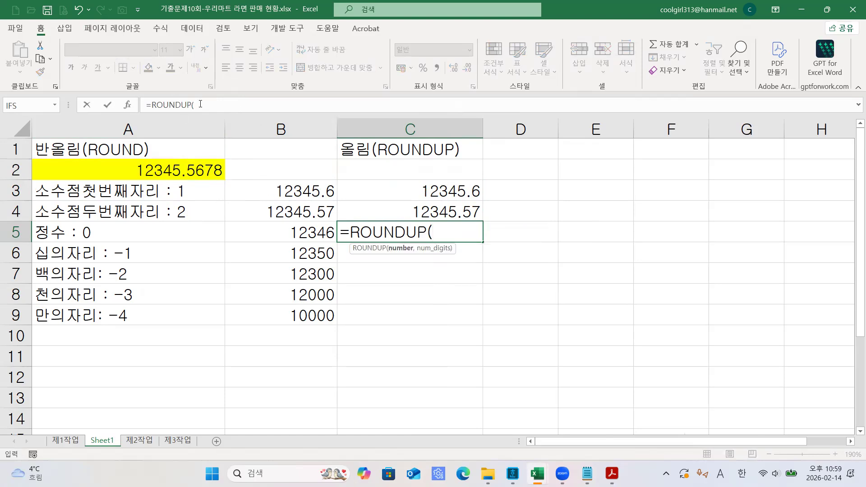
left_click_drag(400, 248, 205, 128)
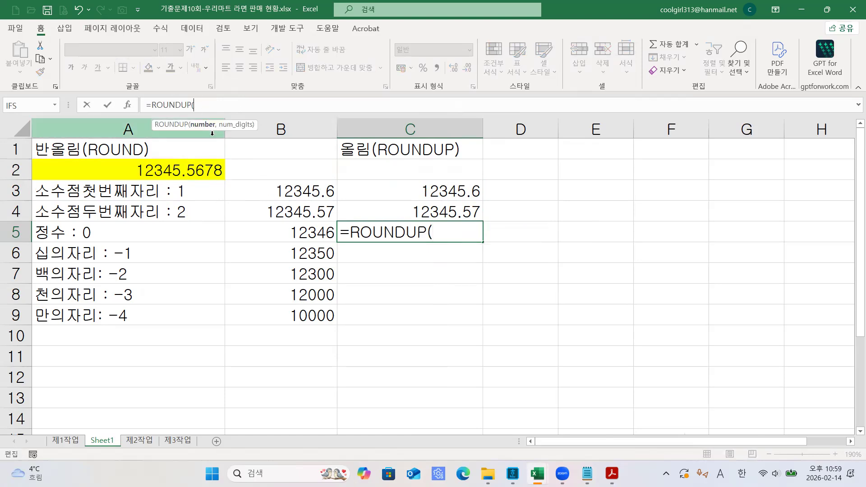
left_click(186, 170)
type(",")
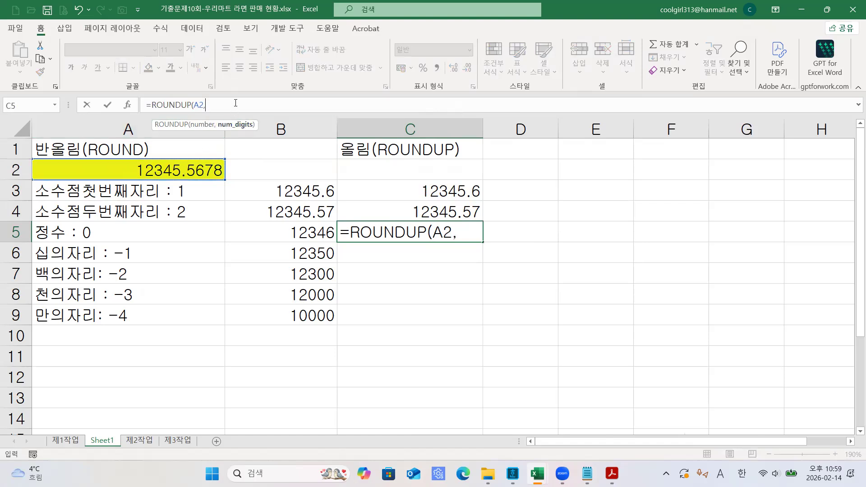
type("0)")
key("Return")
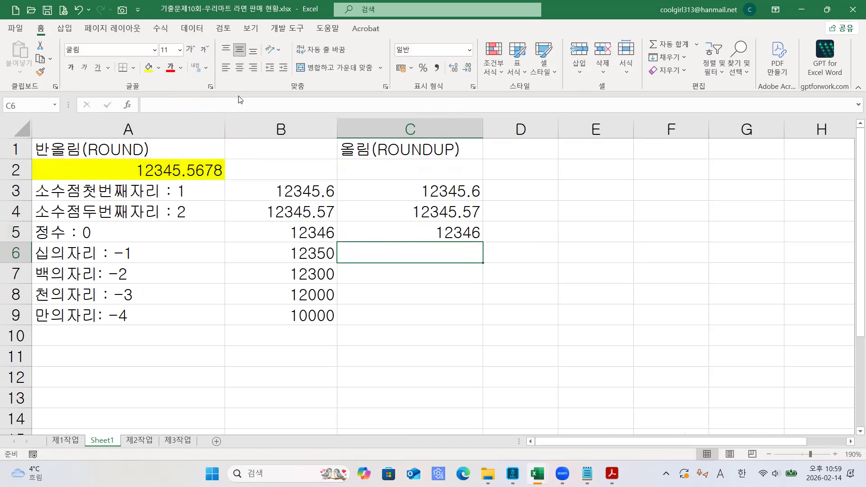
Enter =ROUNDUP(A2,-1) in C6 to round the source number up to the tens place.
type("=ROU")
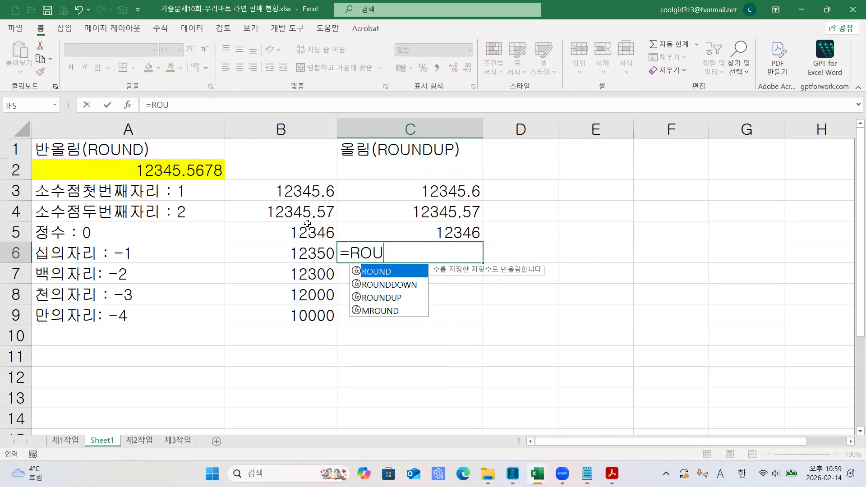
left_click(394, 298)
double_click(394, 297)
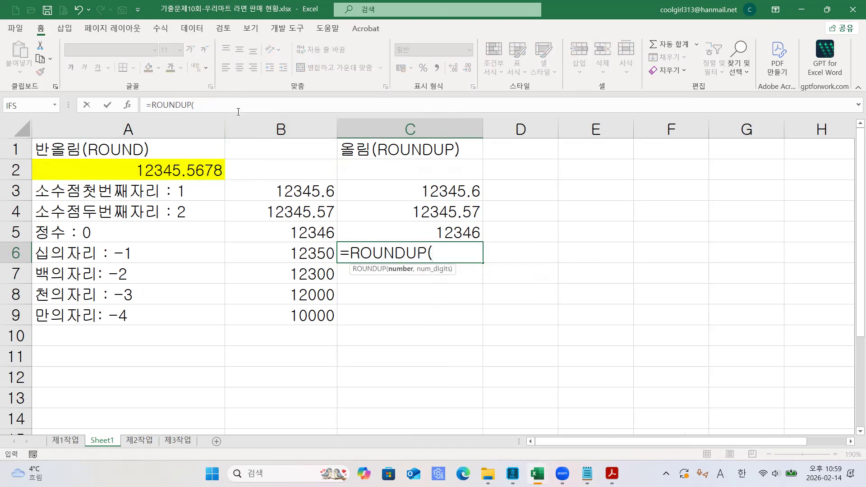
left_click(180, 174)
type(",")
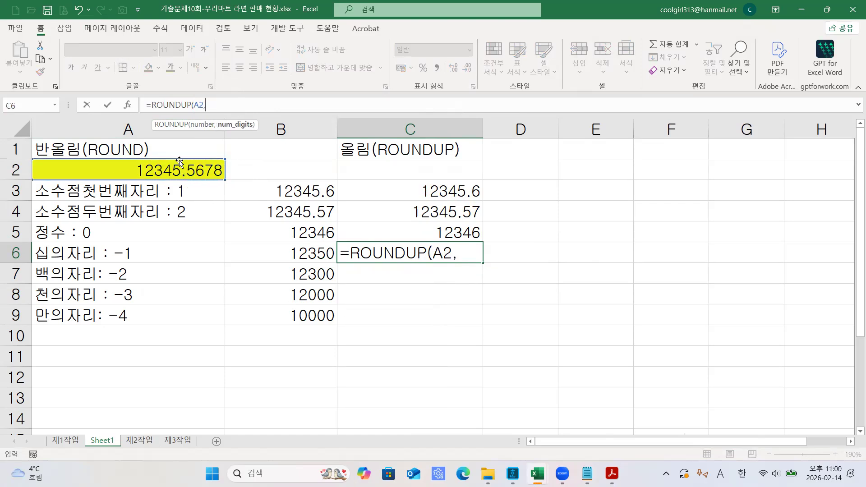
type("-1")
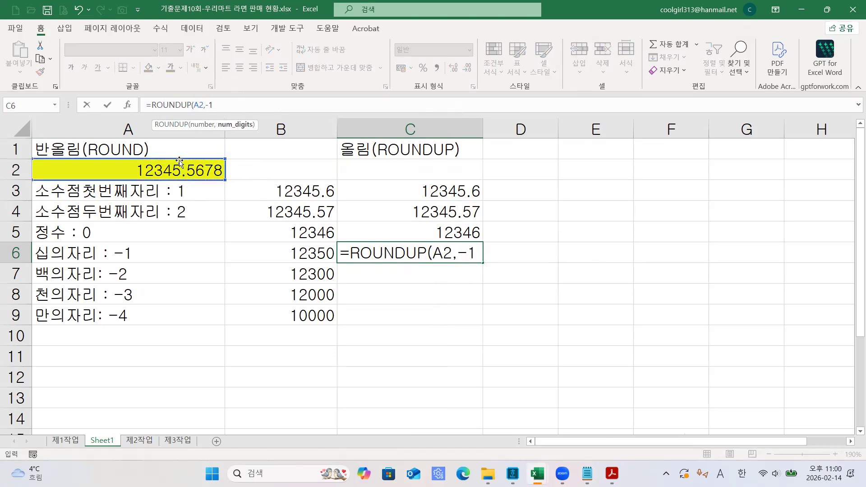
type(")")
key("Return")
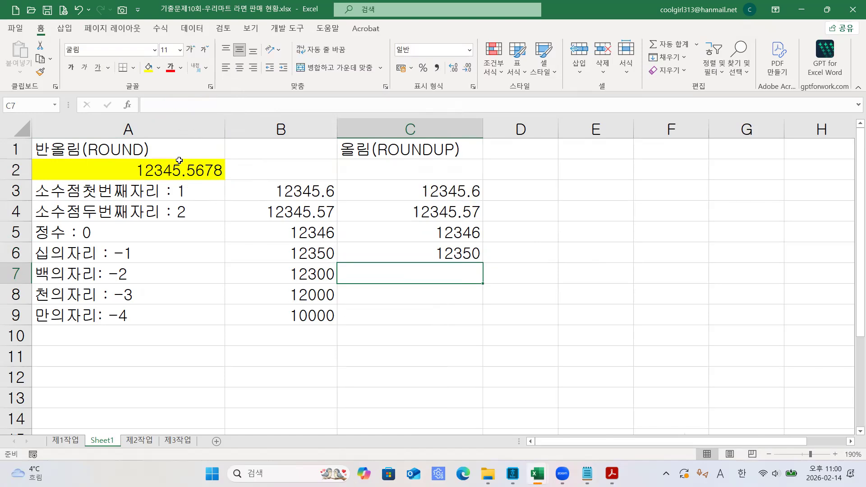
Enter =ROUNDUP(A2,-2) in C7 to round the source number up to the hundreds place.
type("=ROU")
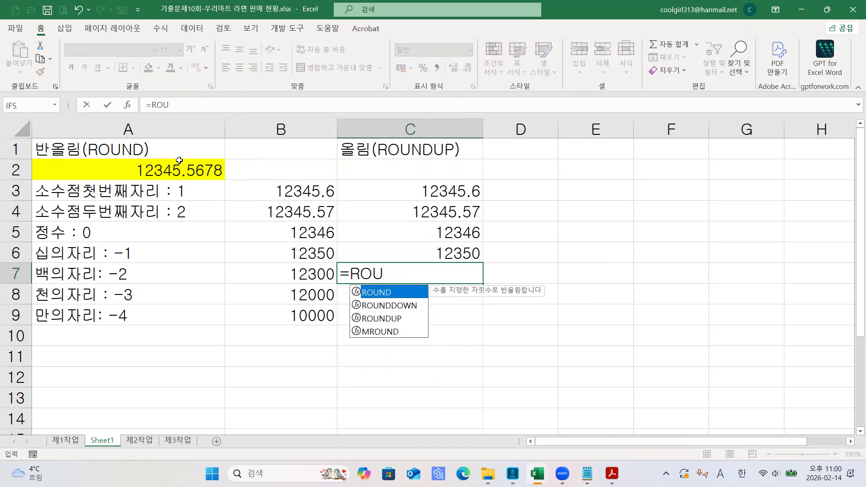
double_click(381, 319)
left_click(228, 106)
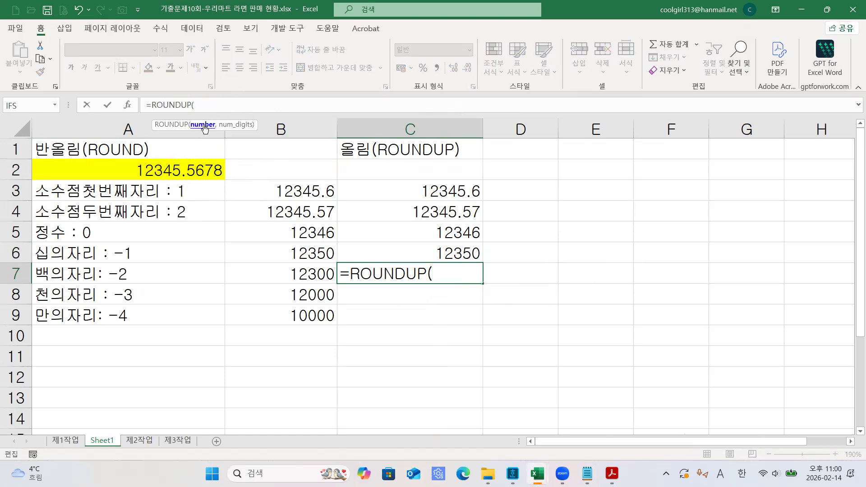
left_click(176, 168)
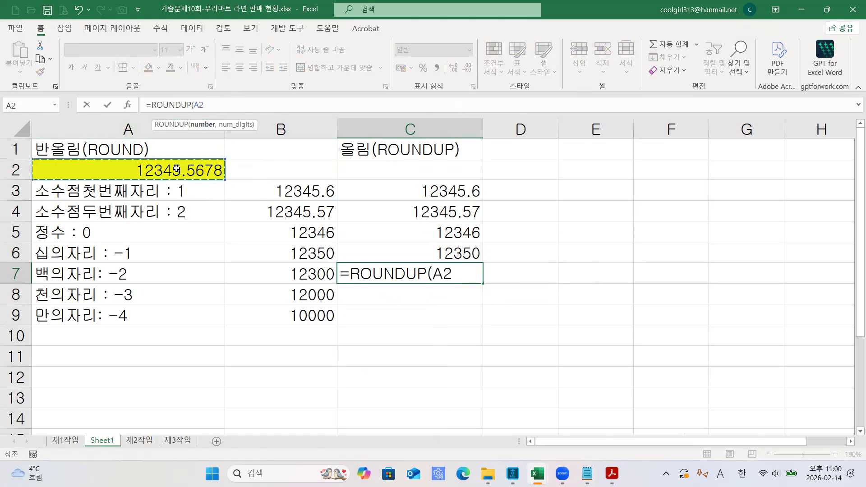
type(",")
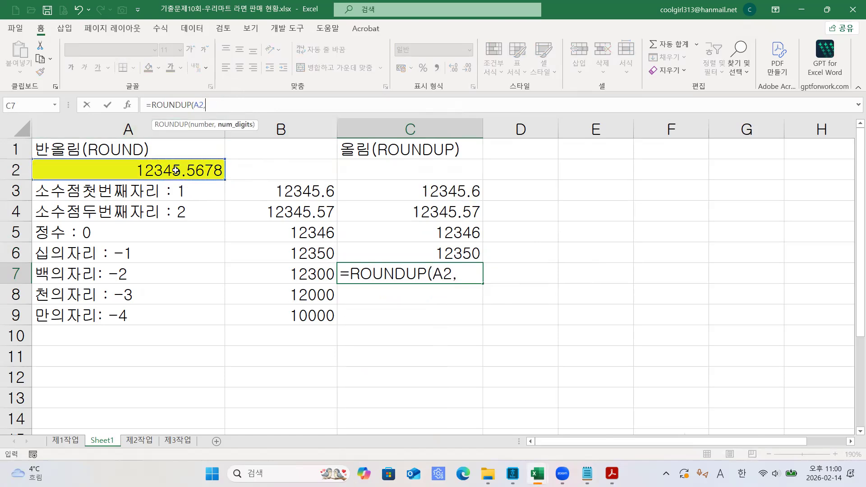
type("-2)")
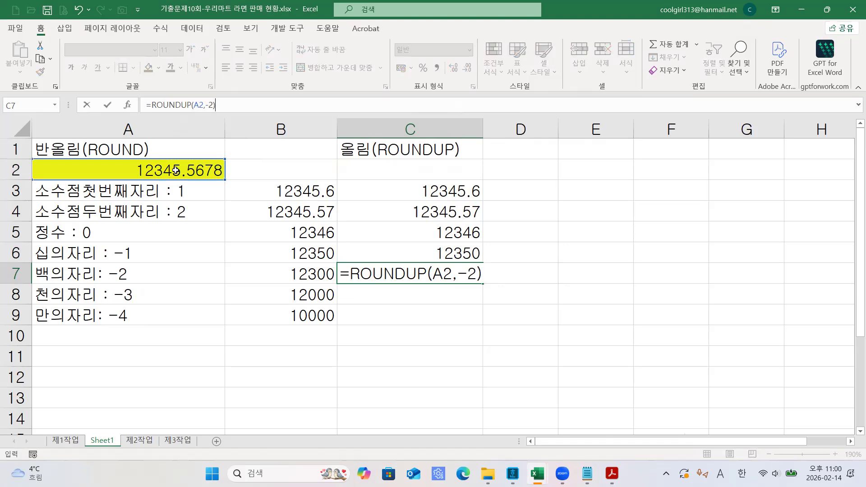
key("Return")
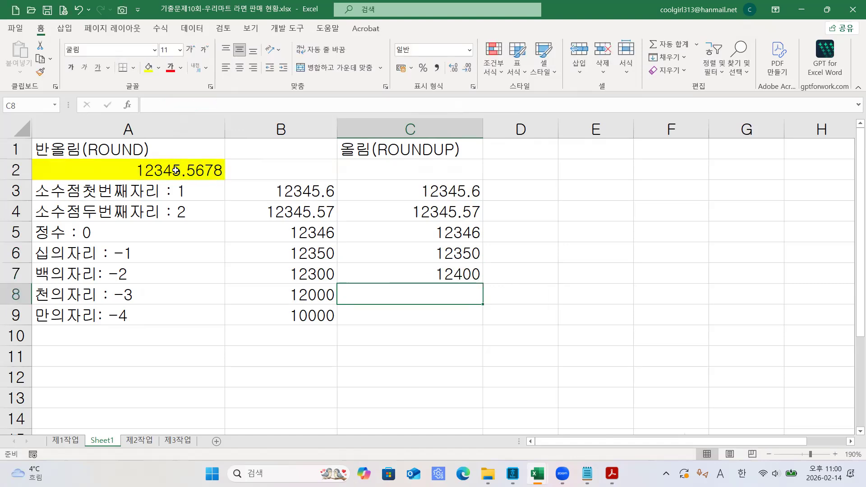
key("super+c")
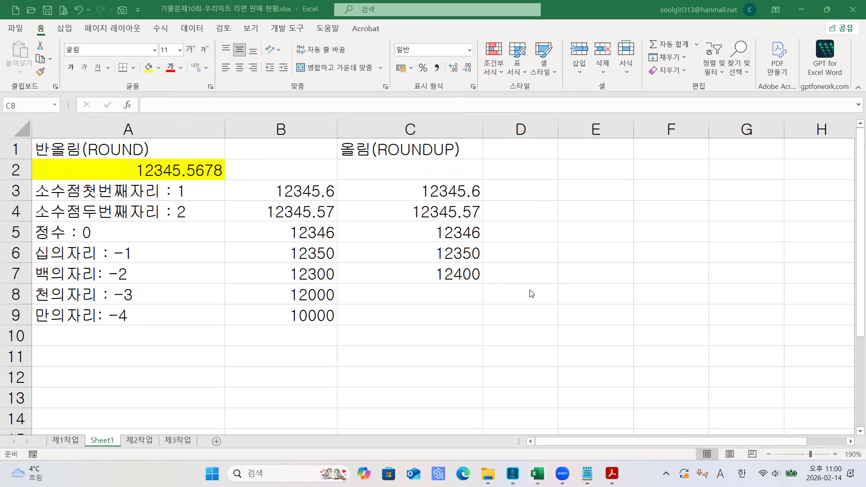
left_click(719, 57)
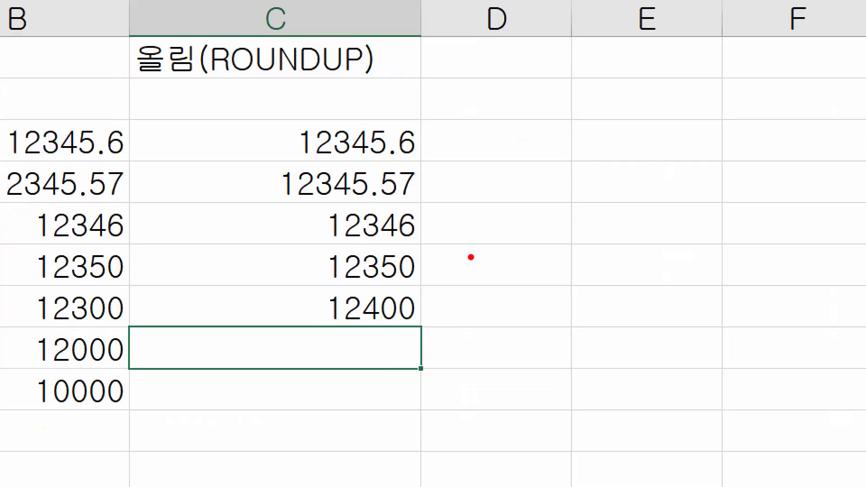
left_click_drag(458, 241, 481, 239)
mouse_move(391, 255)
left_mouse_down()
mouse_move(397, 289)
mouse_move(370, 322)
left_mouse_up()
key("Escape")
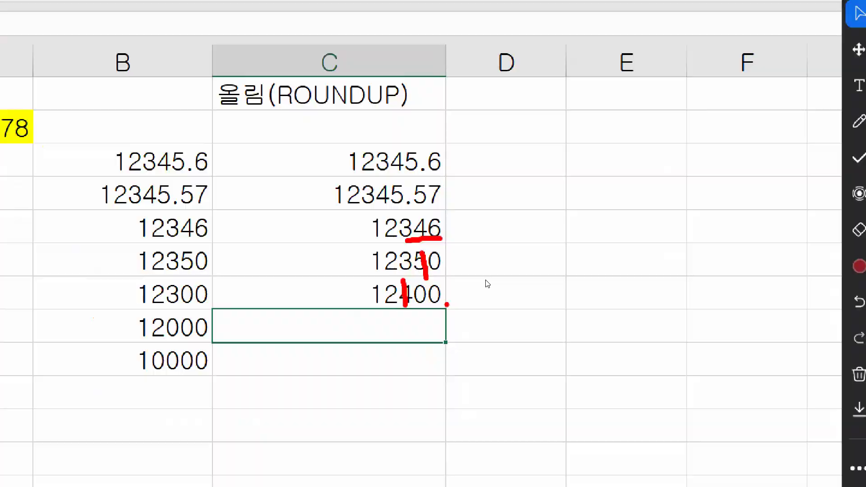
Enter =ROUNDUP(A2,-3) in C8 to round the source number up to the thousands place.
type("=ROUN")
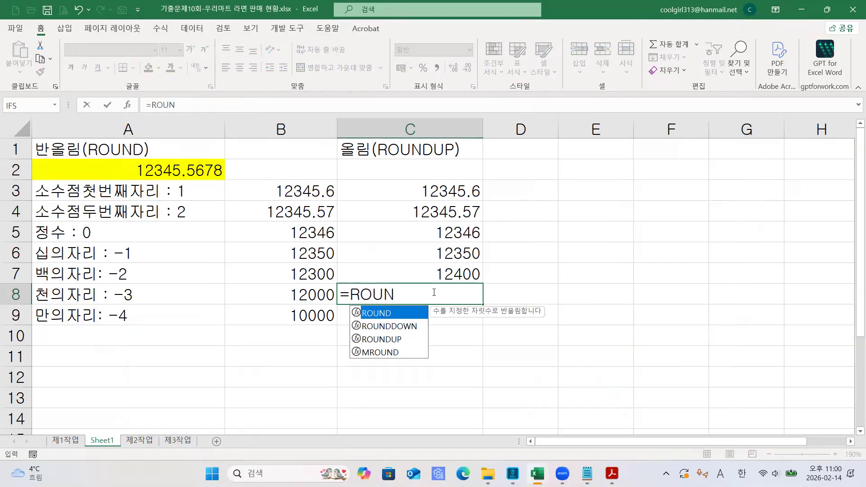
double_click(389, 339)
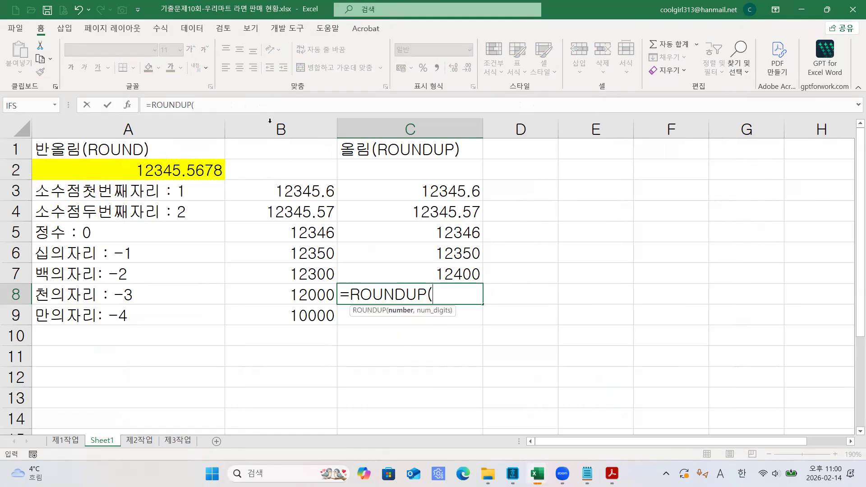
left_click(253, 105)
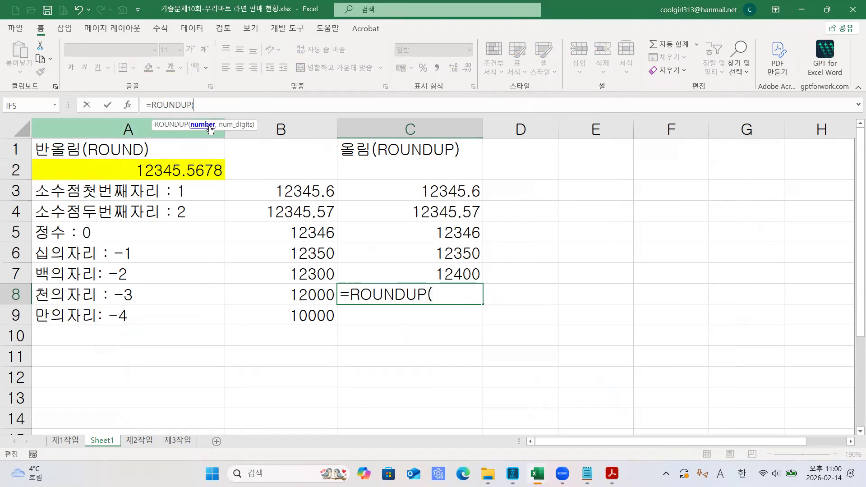
left_click(173, 176)
type(",")
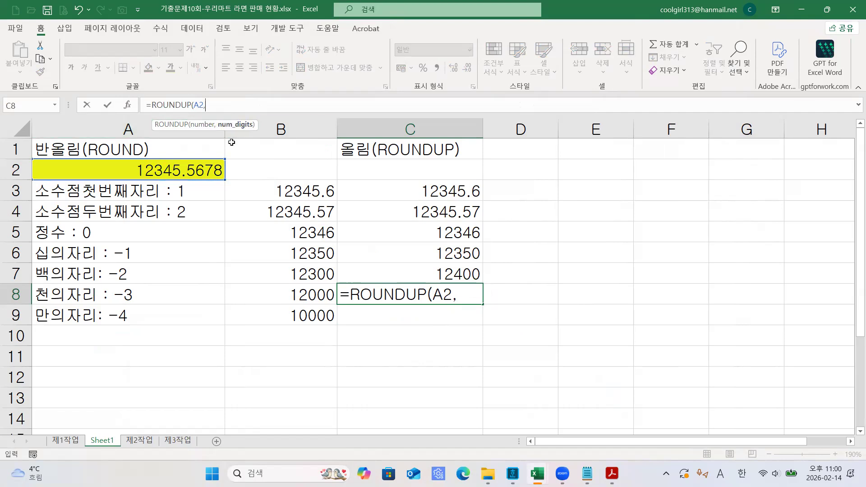
type("-3)")
key("Return")
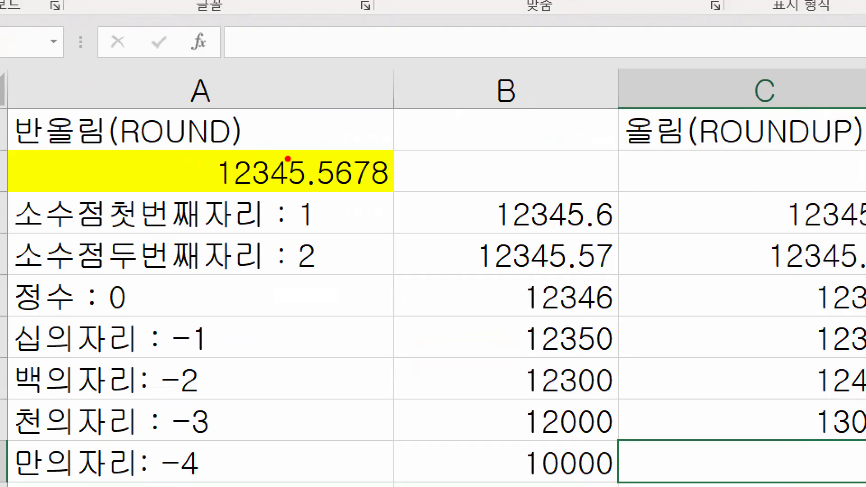
mouse_move(298, 155)
left_mouse_down()
mouse_move(296, 192)
mouse_move(282, 178)
mouse_move(273, 211)
left_mouse_up()
mouse_move(266, 153)
left_mouse_down()
mouse_move(244, 191)
mouse_move(242, 175)
mouse_move(230, 247)
left_mouse_up()
mouse_move(239, 191)
left_mouse_down()
mouse_move(230, 215)
mouse_move(260, 207)
left_mouse_up()
mouse_move(248, 135)
left_mouse_down()
mouse_move(262, 157)
mouse_move(236, 157)
left_mouse_up()
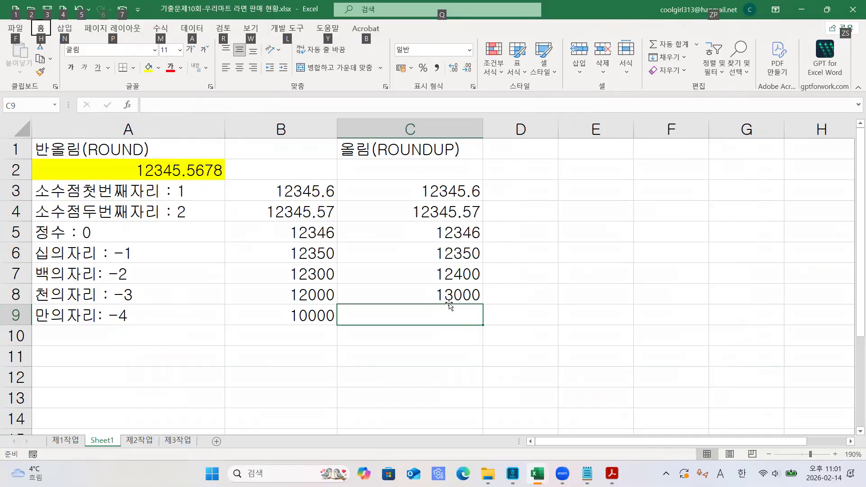
left_click(695, 372)
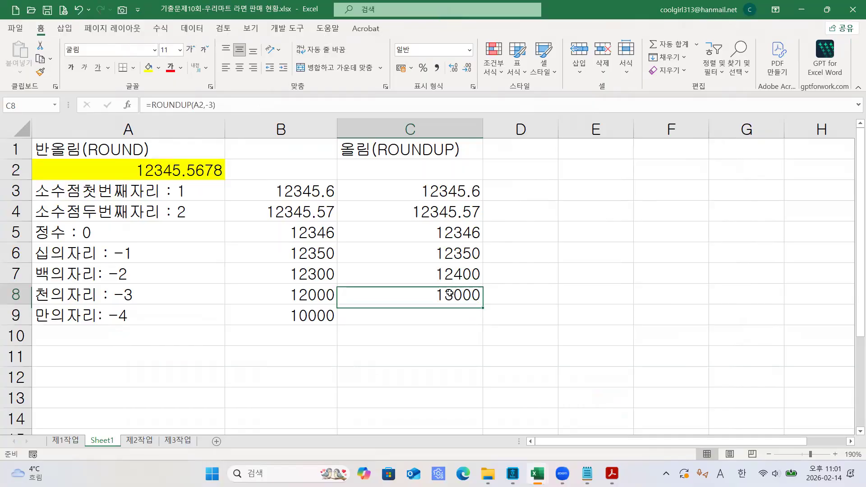
Enter =ROUNDUP(A2,-4) in C9 to round the source number up to the ten-thousands place.
left_click(440, 317)
type("=ROU")
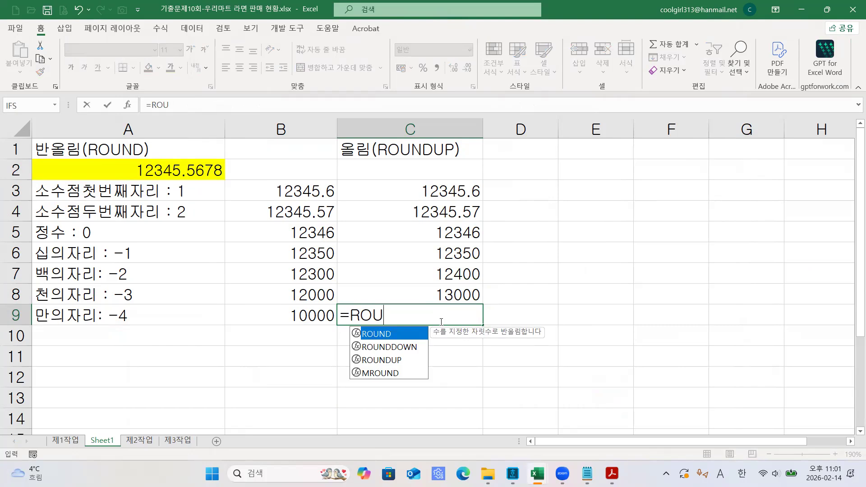
double_click(391, 360)
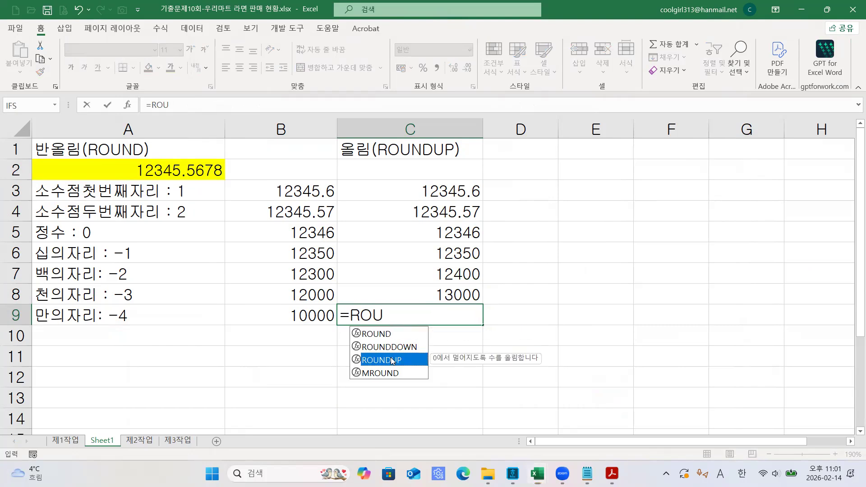
left_click(216, 104)
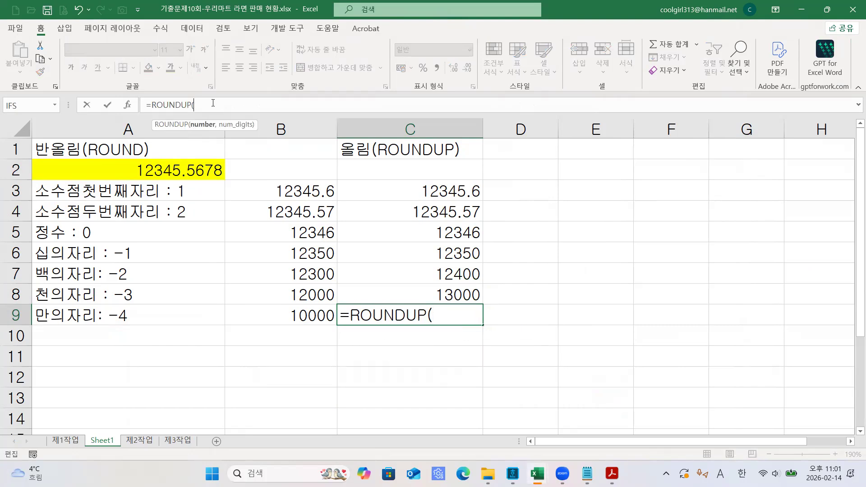
left_click(171, 175)
type(",")
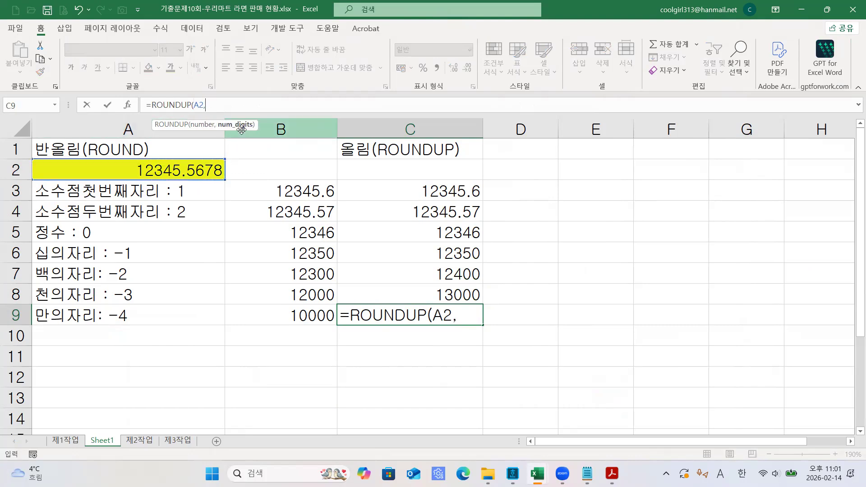
type("-4)")
key("Return")
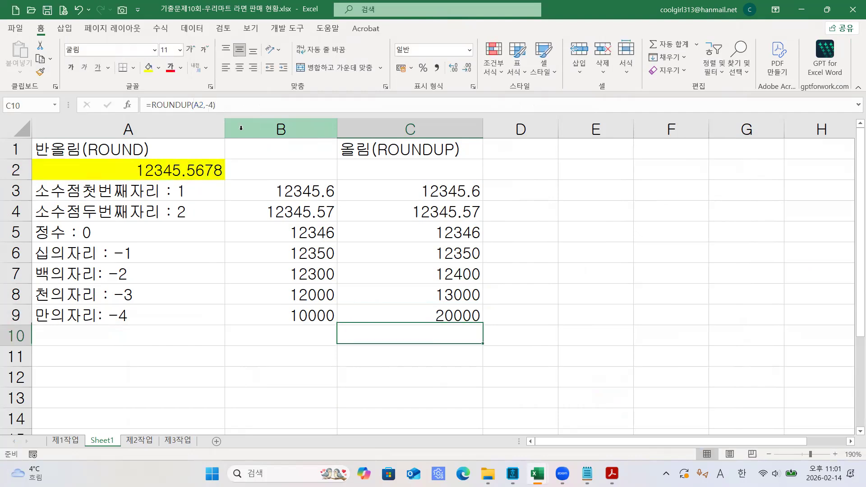
key("super+c")
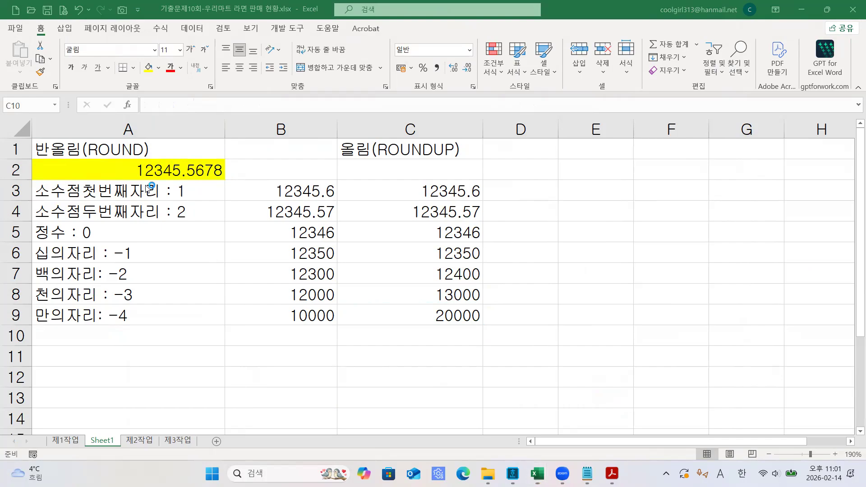
key("super+c")
key("ctrl+1")
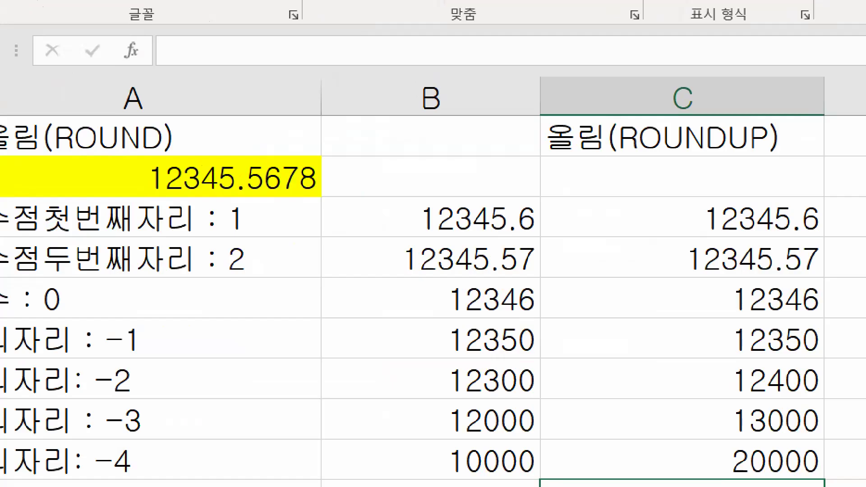
scroll(124, 162, "up", 2)
left_click(125, 161)
left_click_drag(247, 131, 248, 190)
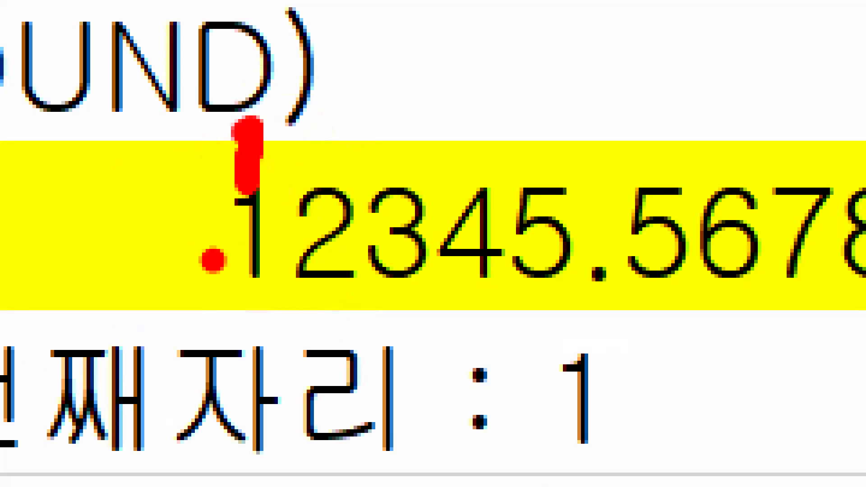
key("Escape")
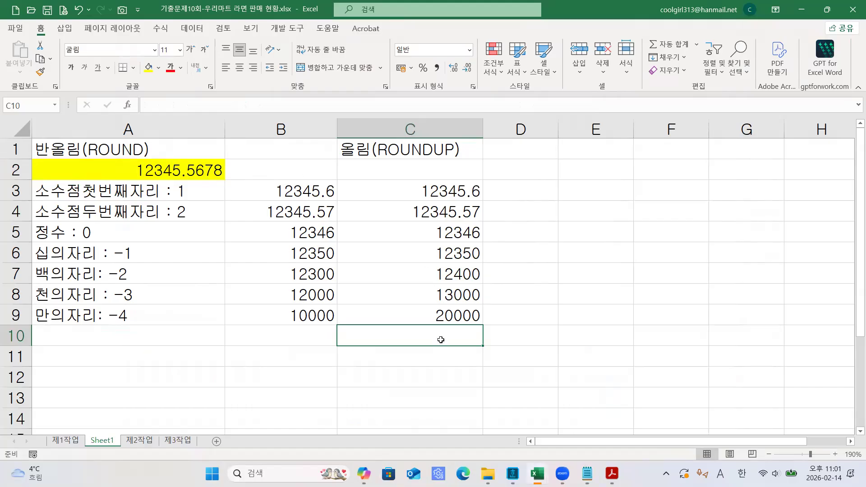
Enter the heading 내림(ROUNDDOWN) in A11, below the rounding table.
left_click(585, 320)
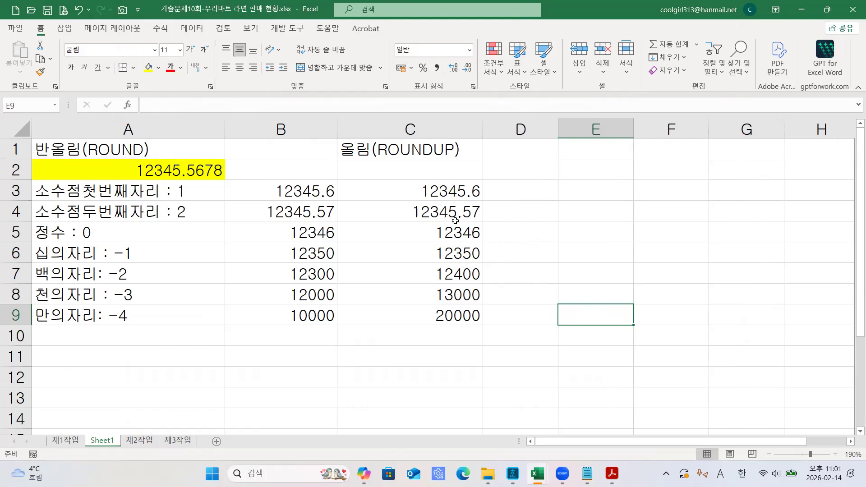
scroll(448, 214, "down", 3, "ctrl")
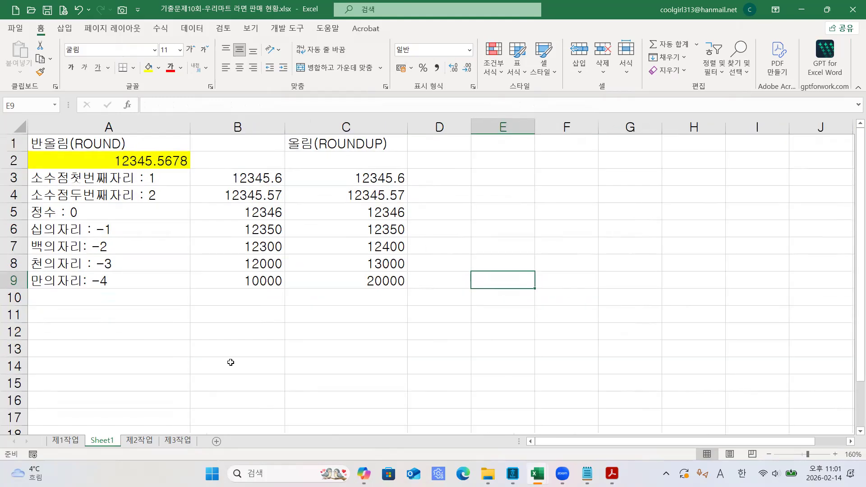
left_click(109, 314)
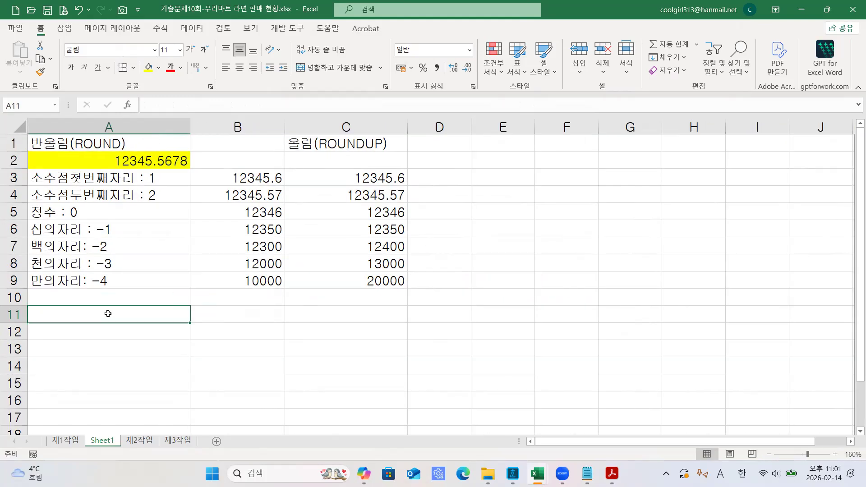
type("RO")
key("BackSpace")
key("BackSpace")
type("SOFL")
key("BackSpace")
key("BackSpace")
key("BackSpace")
key("BackSpace")
key("Hangul")
type("내림(")
key("Hangul")
type("ROUNDDOWN")
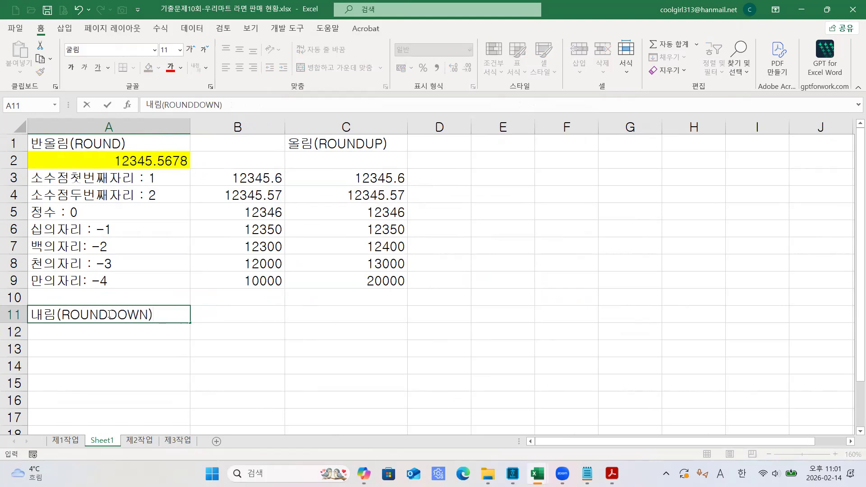
key("Return")
Enter the heading TRUNC(절삭, 버림) in B11, beside the ROUNDDOWN heading.
left_click(108, 314)
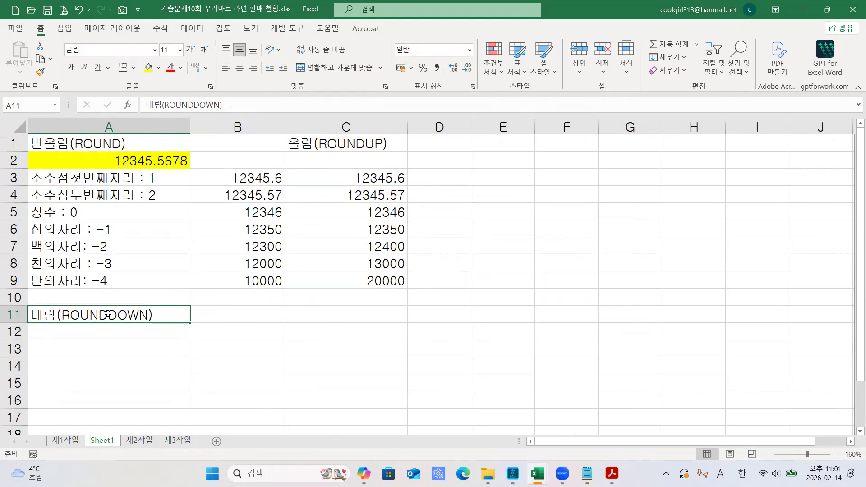
key("Right")
type("TR")
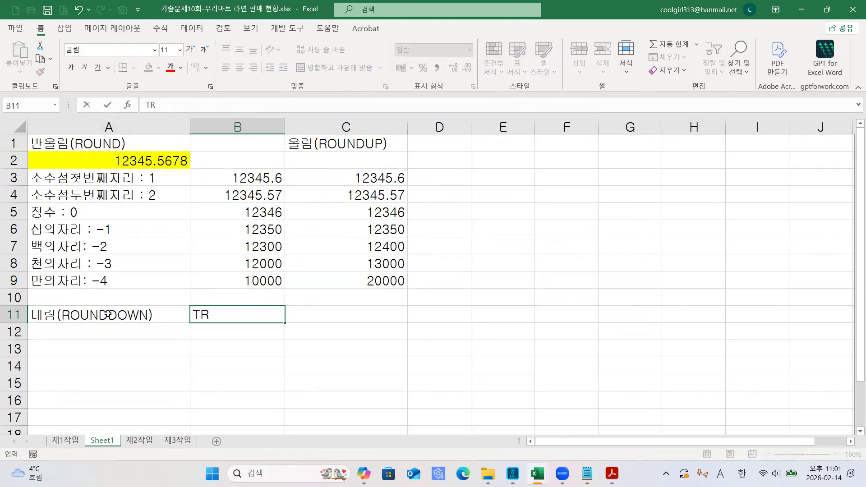
type("UNC(WJF")
key("BackSpace")
key("BackSpace")
key("BackSpace")
key("BackSpace")
type("(")
key("Hangul")
type("절")
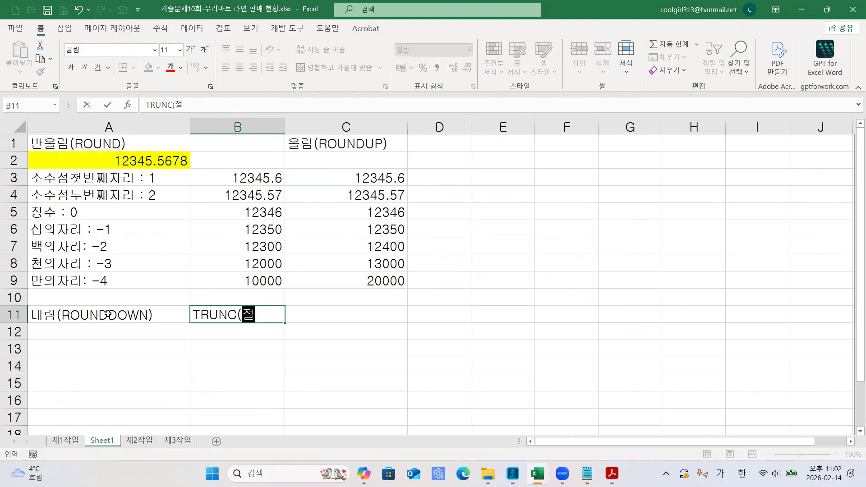
type("사ㄱ, 버")
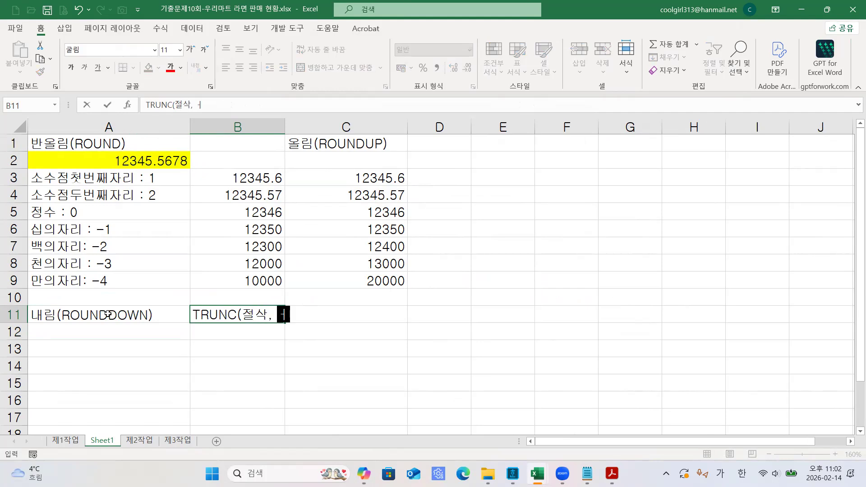
type("림)")
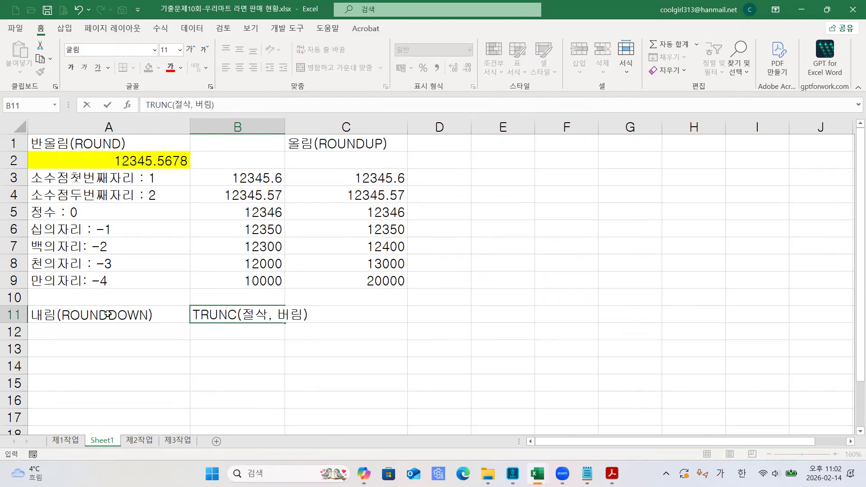
key("Return")
Fill headings A11:B11 with yellow and widen column B to fit the TRUNC heading.
left_click_drag(70, 316, 224, 312)
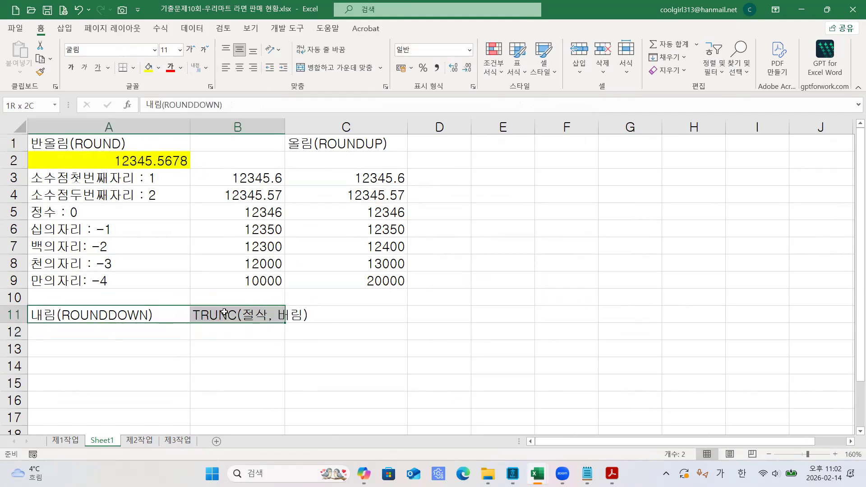
left_click(148, 68)
left_click(410, 365)
left_click_drag(284, 127, 320, 129)
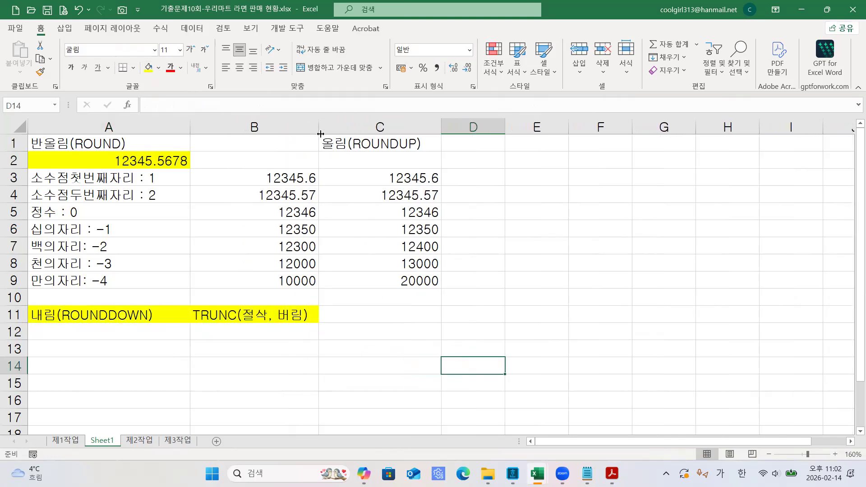
left_click(358, 380)
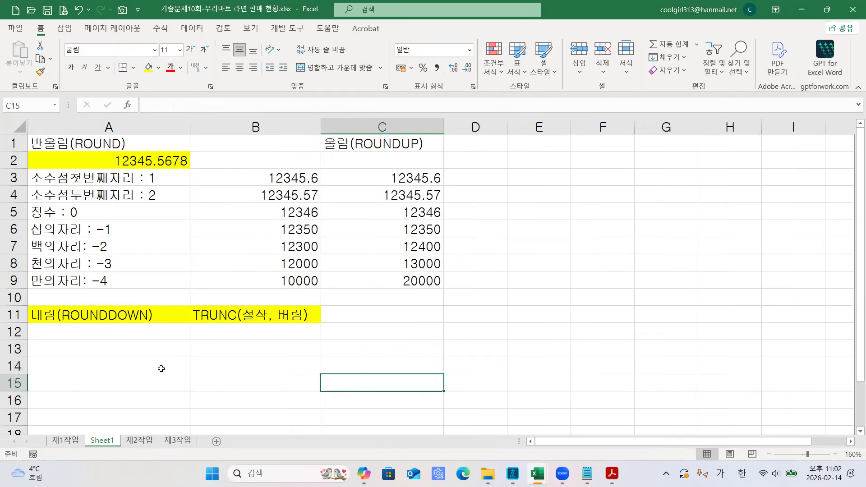
Enter =ROUNDDOWN(A2,1) in A12 to round the source number down to one decimal place.
left_click(135, 166)
left_click(118, 333)
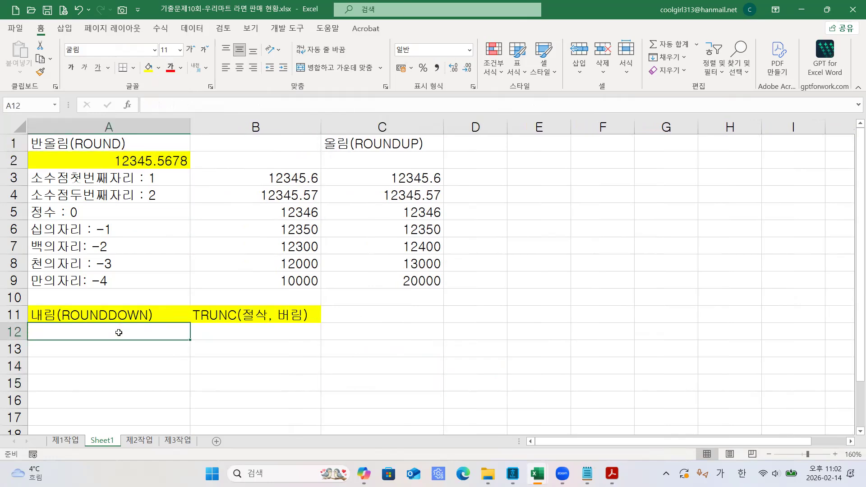
left_click(103, 177)
left_click(104, 334)
type("=개ㅕ")
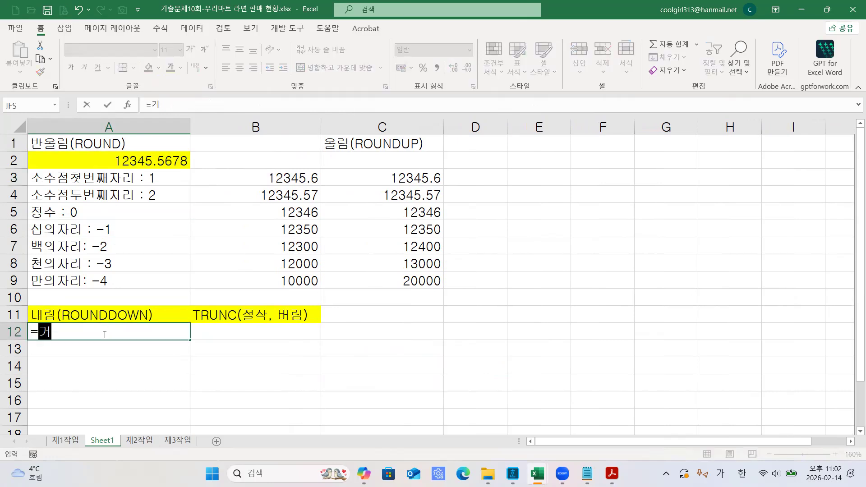
key("BackSpace")
key("BackSpace")
type("ㄱ")
key("BackSpace")
key("Hangul")
type("ROUN")
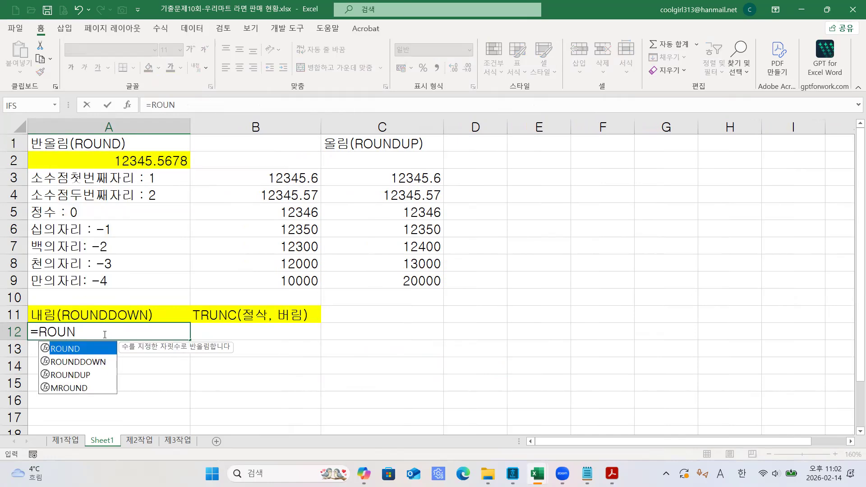
double_click(90, 362)
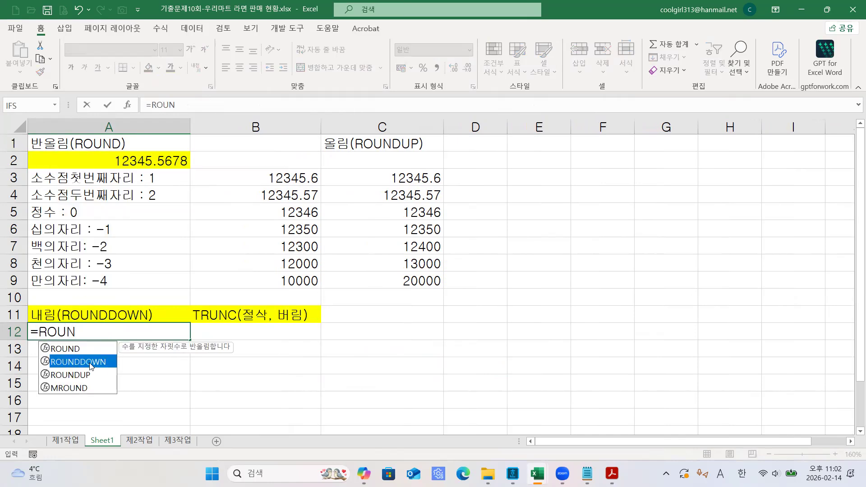
left_click(208, 105)
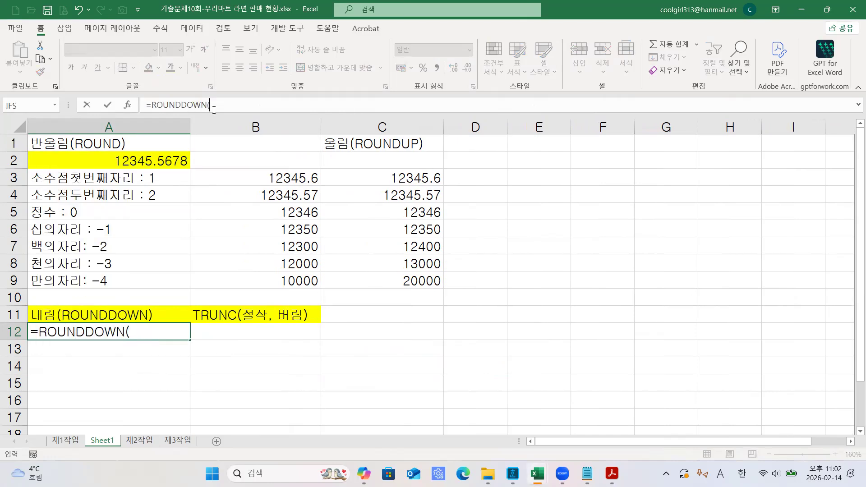
left_click(163, 162)
type(",")
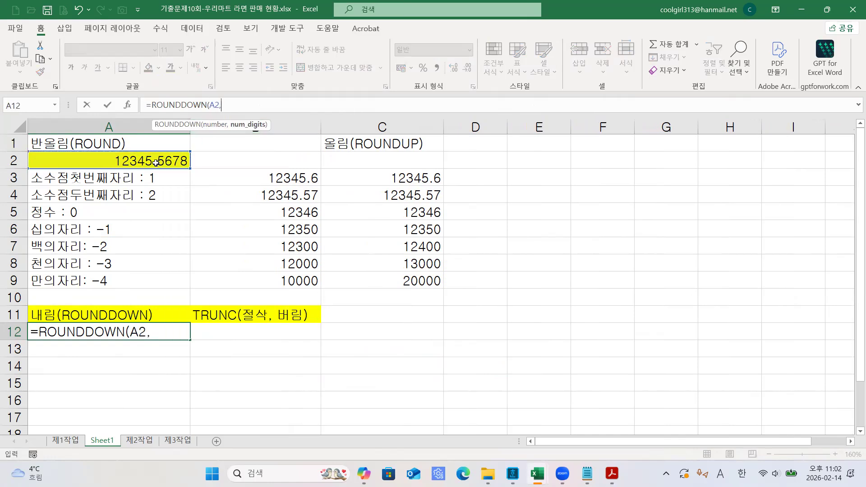
type("1")
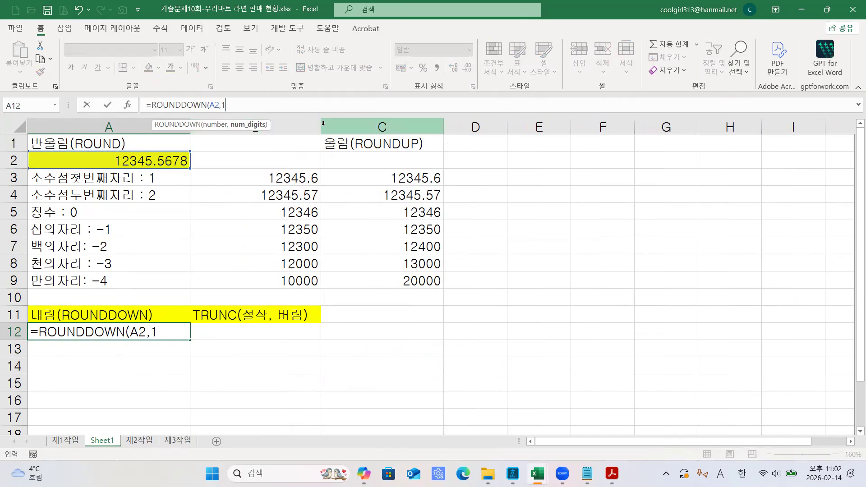
type(")")
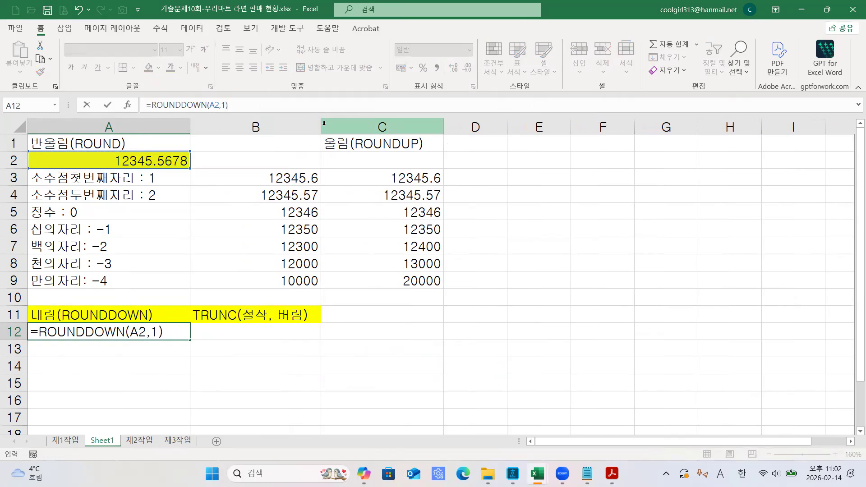
key("Return")
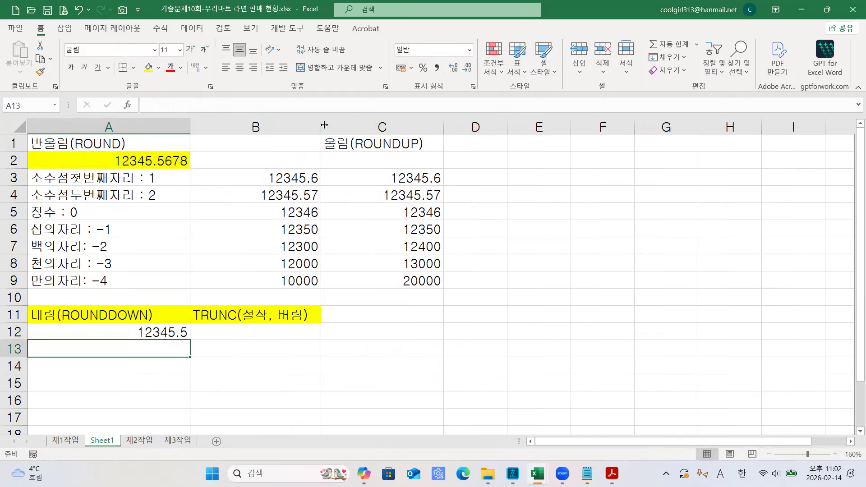
Enter =ROUNDDOWN(A2,2) in A13 to round the source number down to two decimal places.
type("=ROUN")
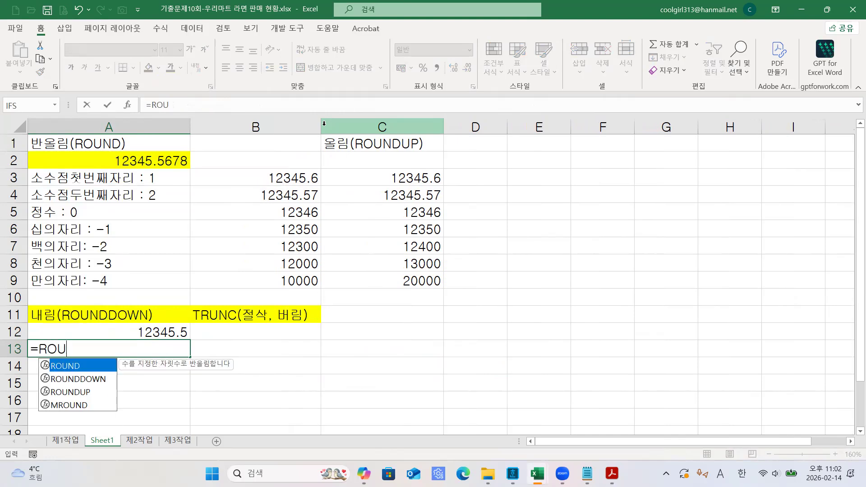
double_click(95, 380)
left_click(232, 107)
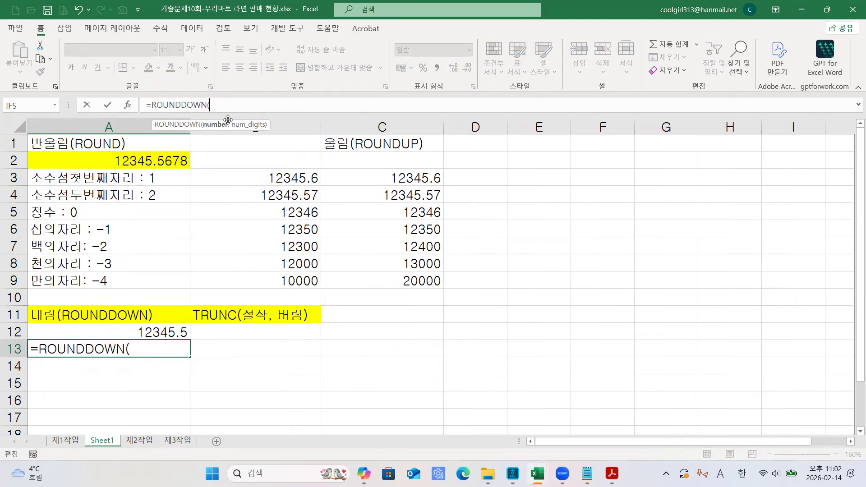
left_click(151, 162)
type(",")
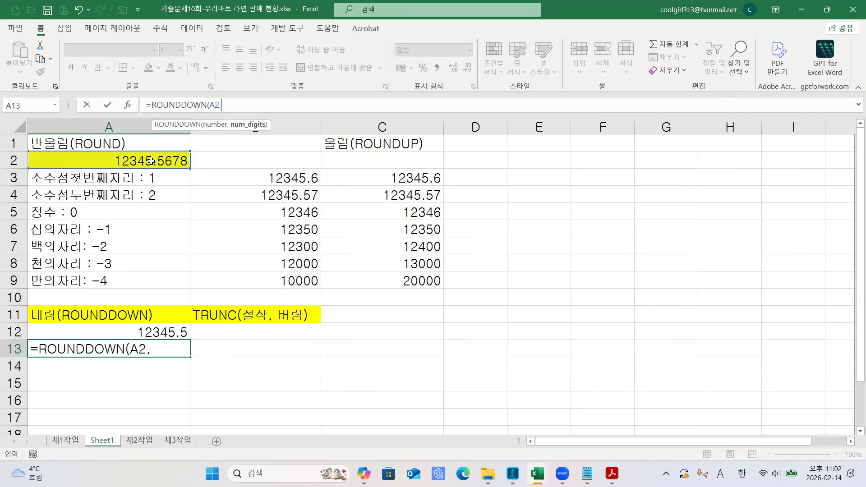
type("2)")
key("Return")
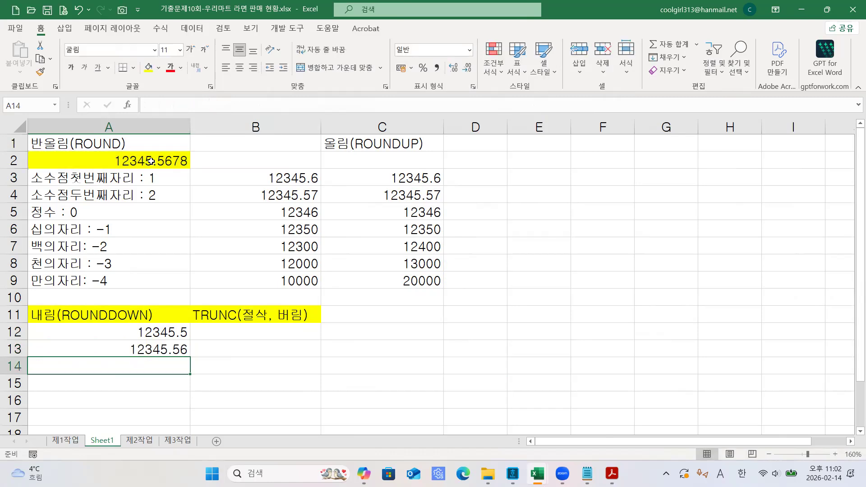
Enter =ROUNDDOWN(A2,0) in A14 to round the source number down to a whole number.
type("=RO")
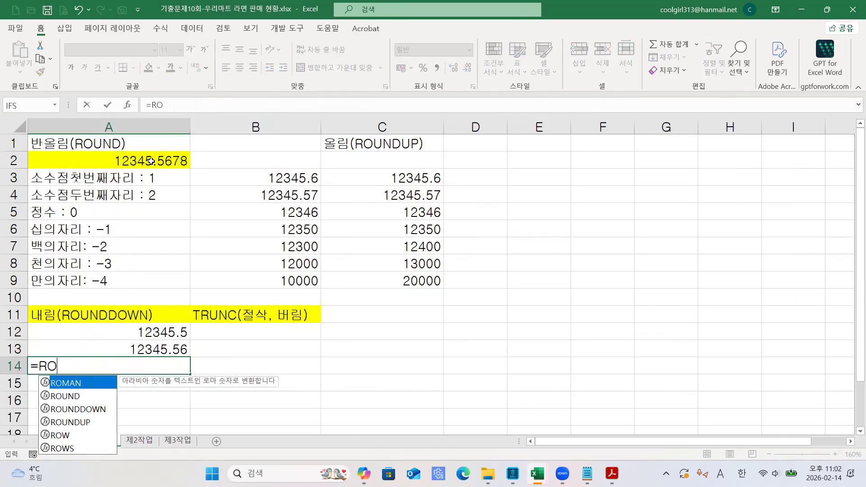
type("UN")
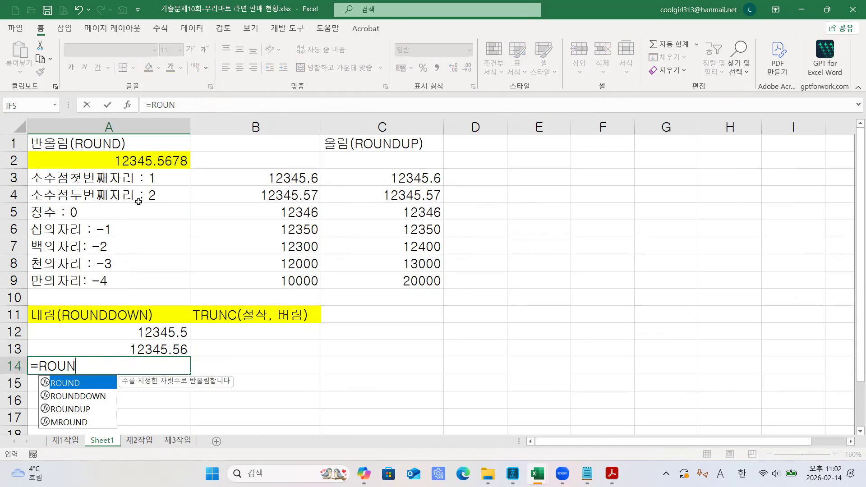
double_click(85, 396)
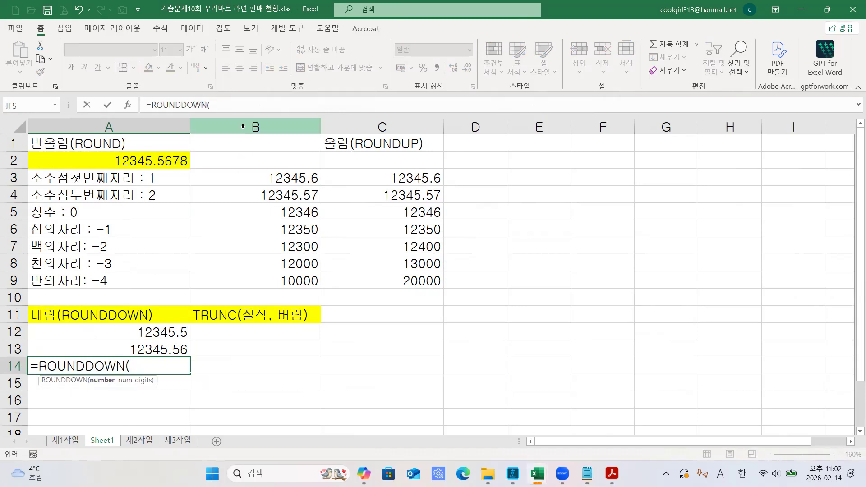
left_click(230, 106)
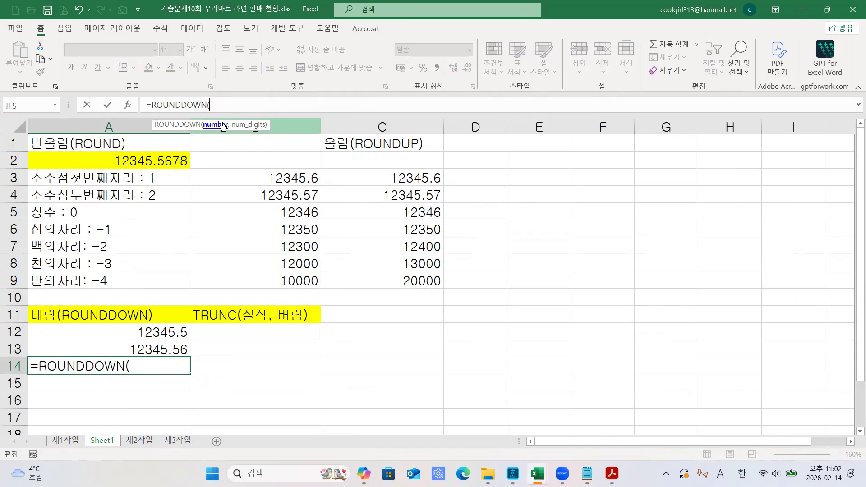
left_click(157, 162)
type(",0")
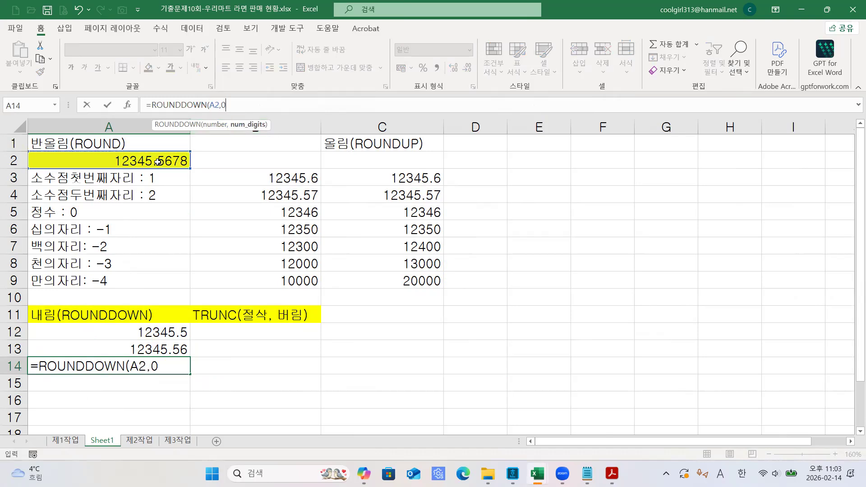
type(")")
key("Return")
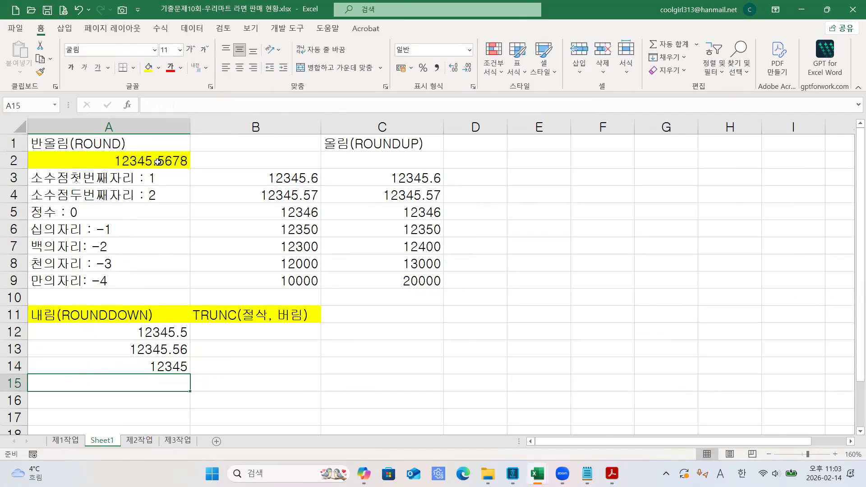
Extend the A11 heading to 내림(ROUNDDOWN) : 절삭 and widen column A to fit it.
mouse_move(138, 315)
left_mouse_down()
mouse_move(239, 314)
mouse_move(133, 322)
left_mouse_up()
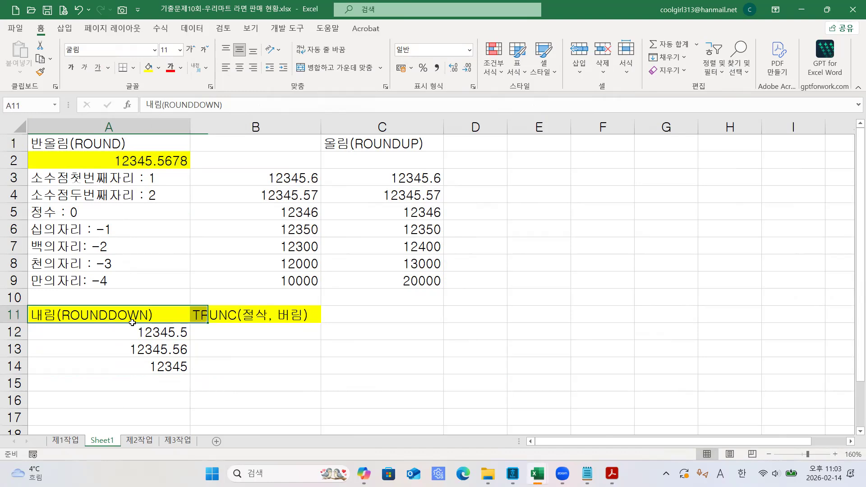
left_click(280, 367)
left_click(175, 312)
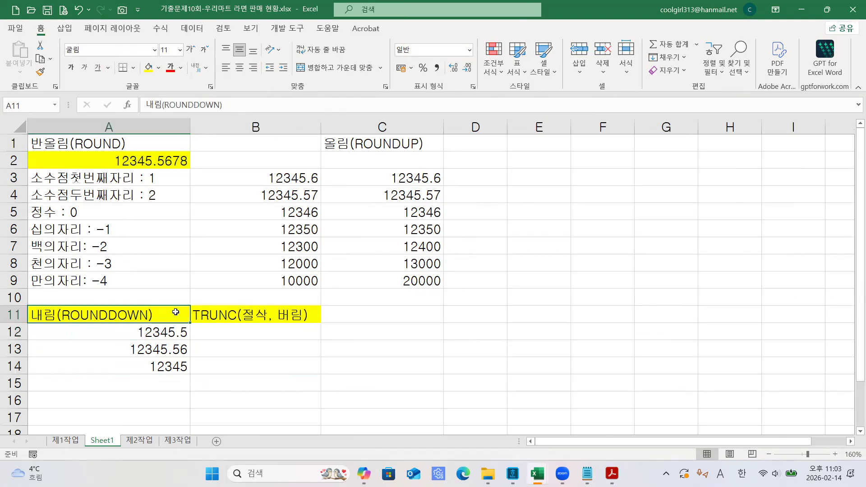
double_click(176, 312)
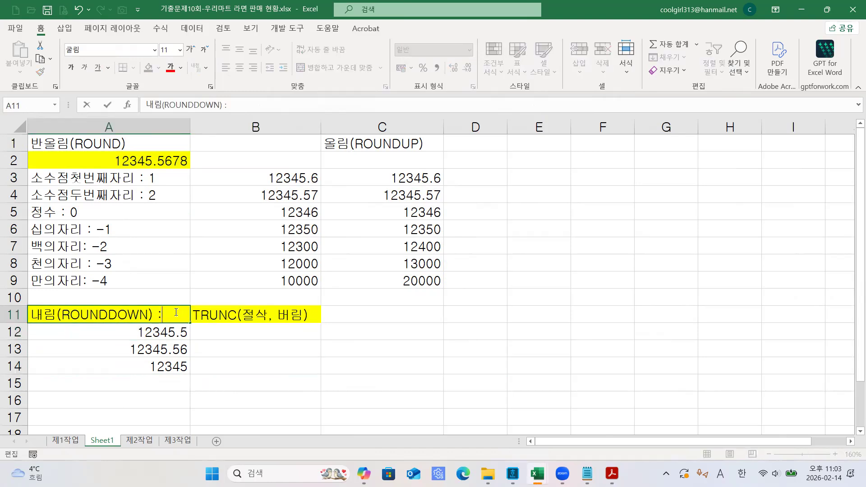
type("wjf")
key("BackSpace")
key("BackSpace")
key("BackSpace")
key("BackSpace")
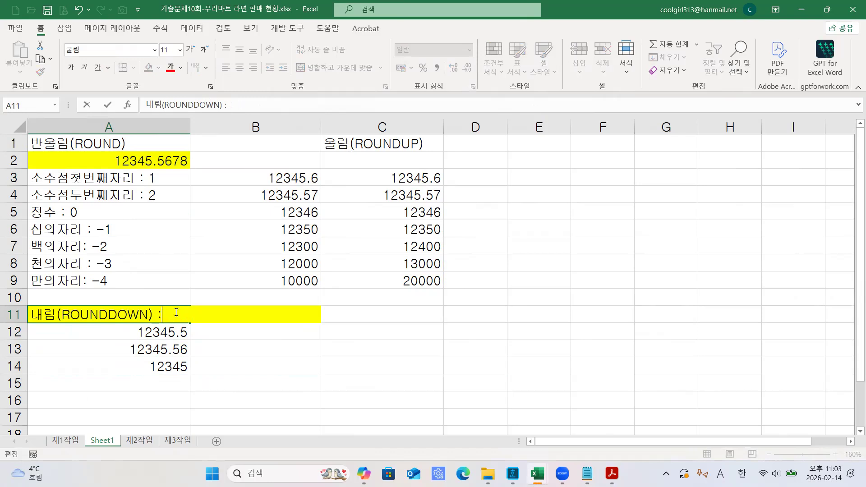
key("Hangul")
type("절삭")
key("Return")
left_click_drag(190, 131, 206, 131)
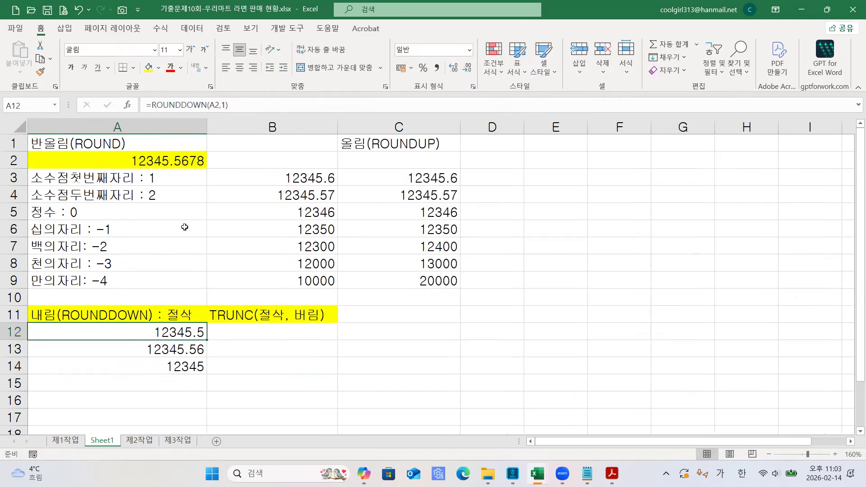
Enter =ROUNDDOWN(A2,-1) in A15 to round the source number down to the tens place.
left_click(152, 379)
left_click(108, 233)
left_click(127, 387)
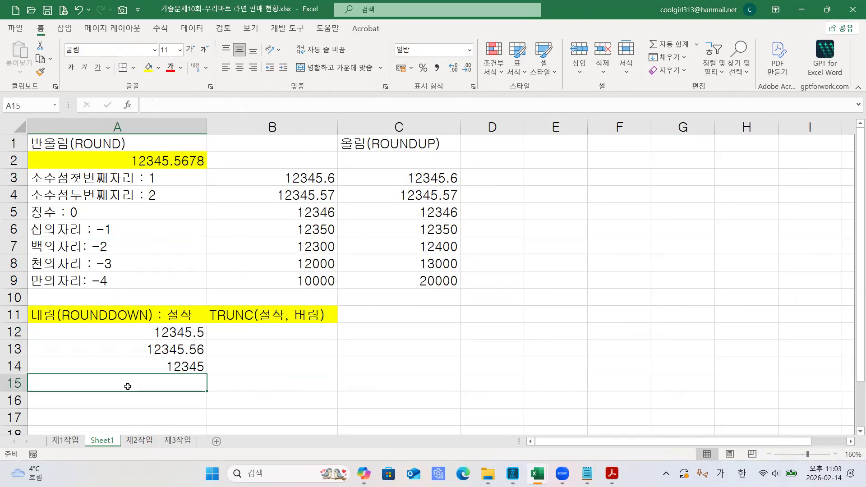
type("=개")
key("BackSpace")
key("Hangul")
type("ROU")
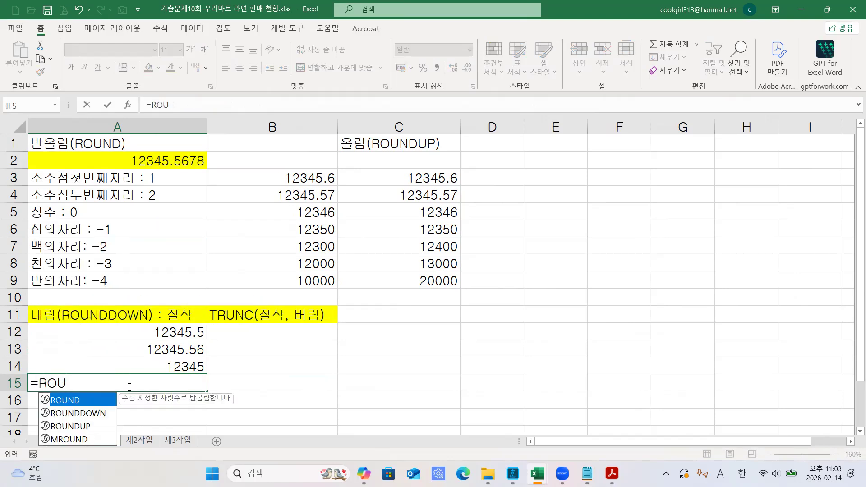
double_click(92, 413)
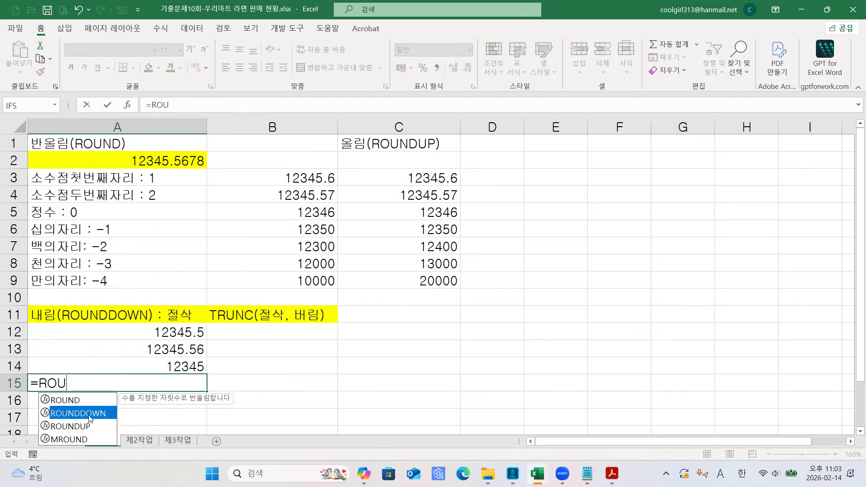
left_click(214, 105)
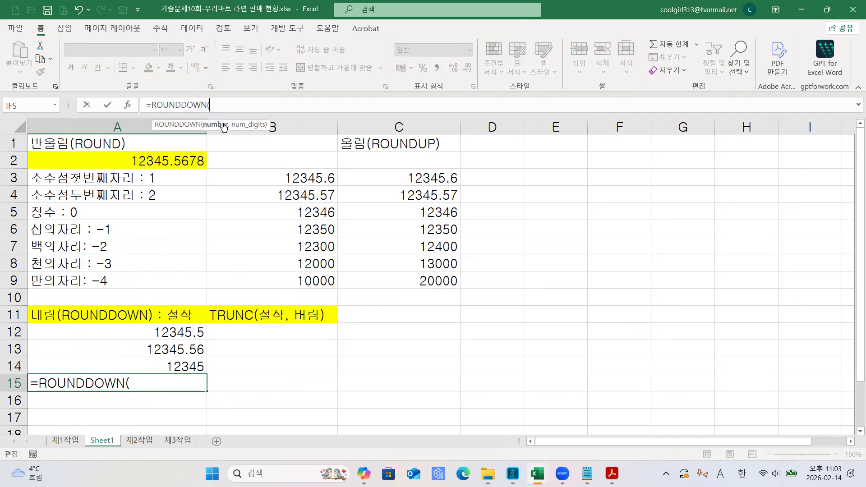
left_click(161, 159)
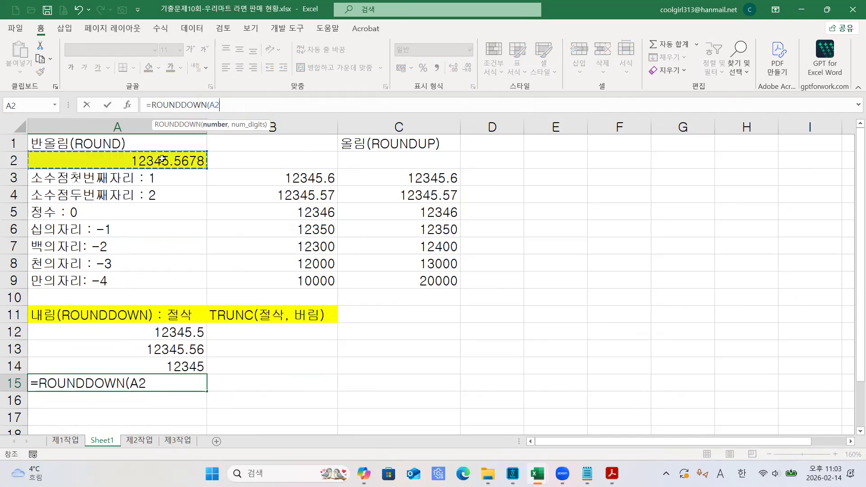
type(",")
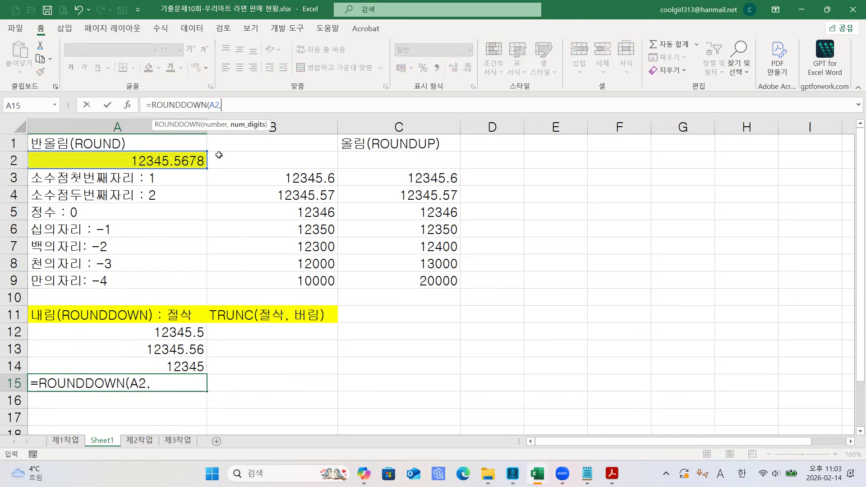
type("-1)")
key("Return")
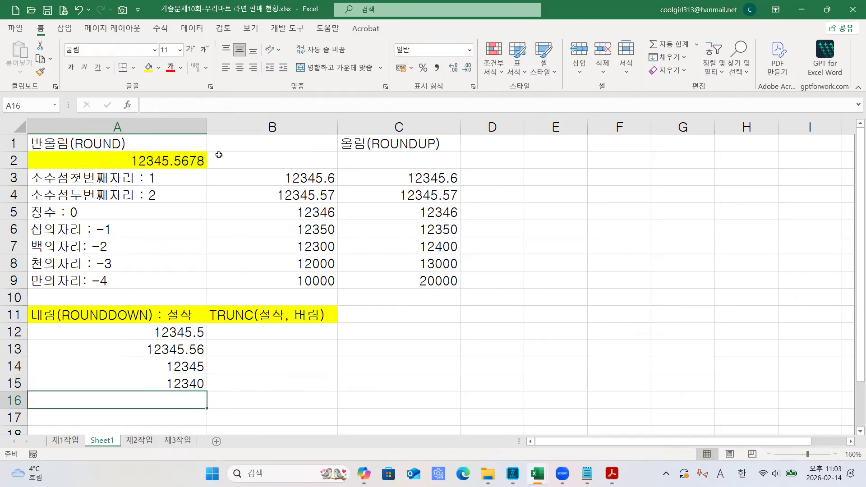
Enter =ROUNDDOWN(A2,-2) in A16 to round the source number down to the hundreds place.
type("=ROU")
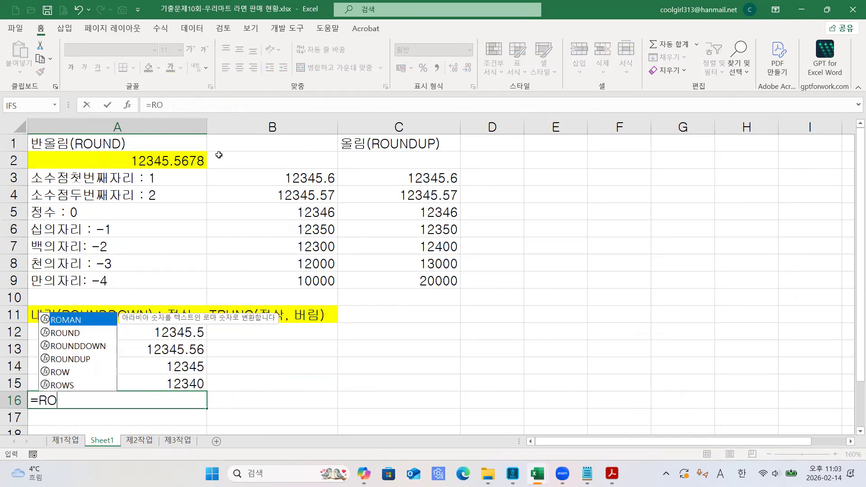
key("Down")
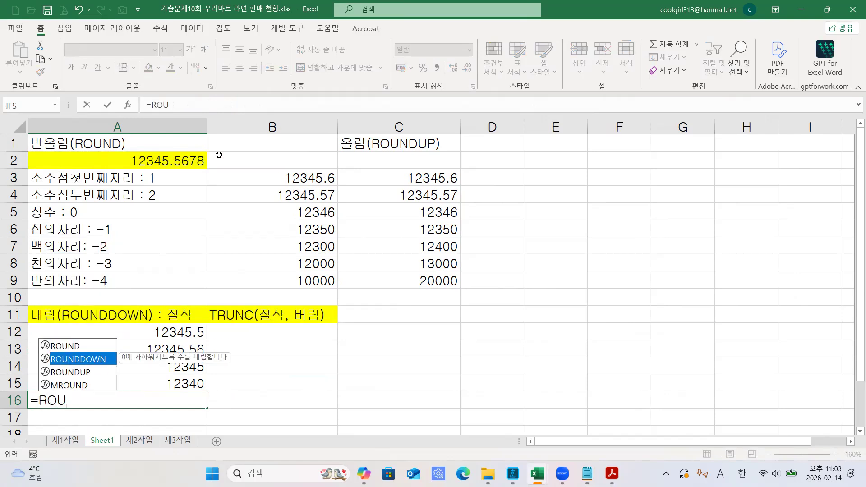
key("Tab")
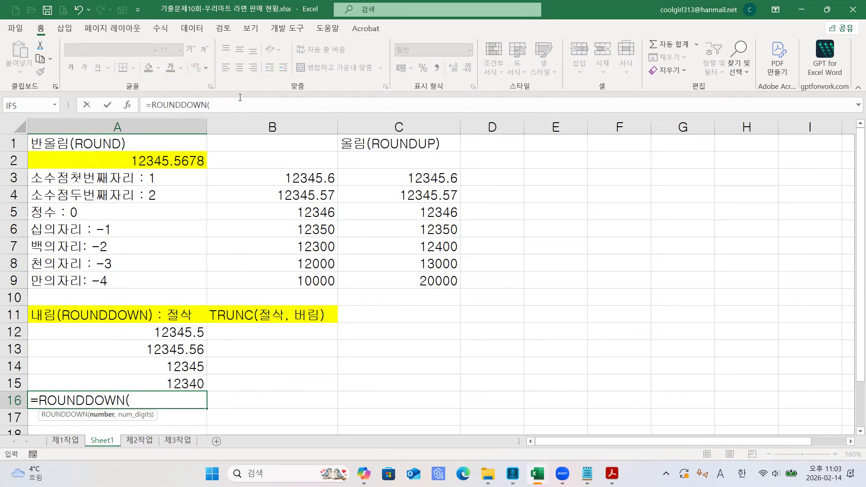
left_click(173, 159)
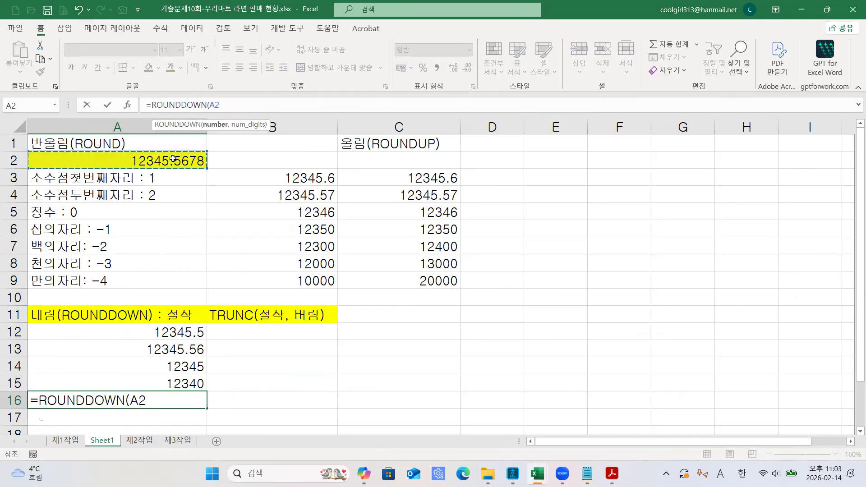
type(",")
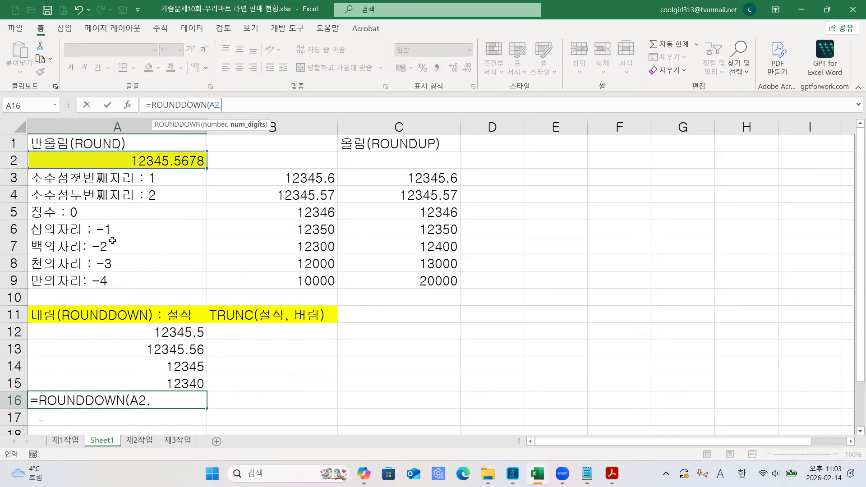
type("-2)")
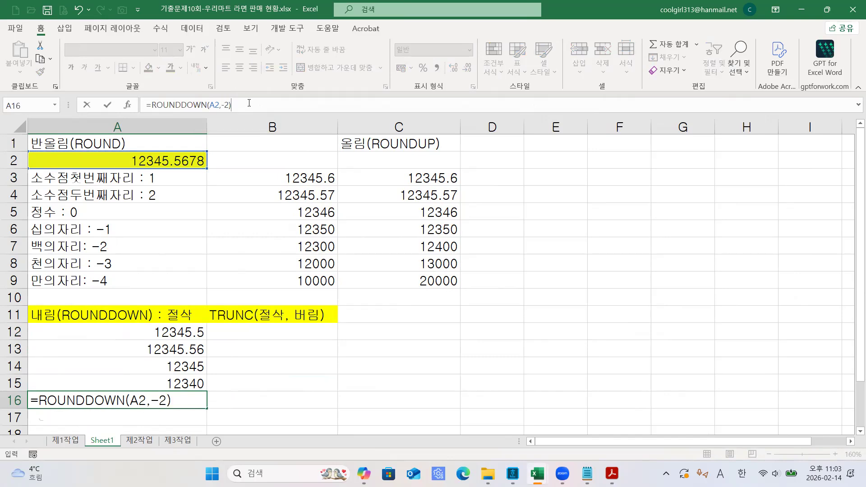
key("Return")
Enter =ROUNDDOWN(A2,-3) in A17 to round the source number down to the thousands place.
type("=")
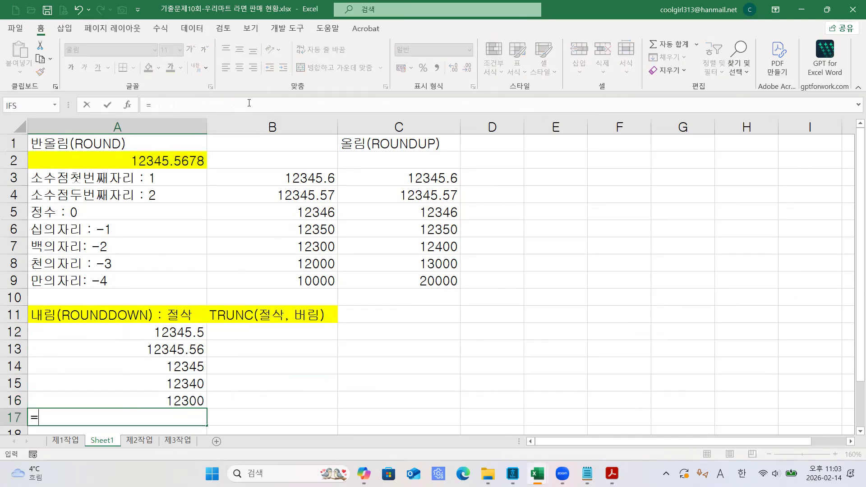
type("ROUN")
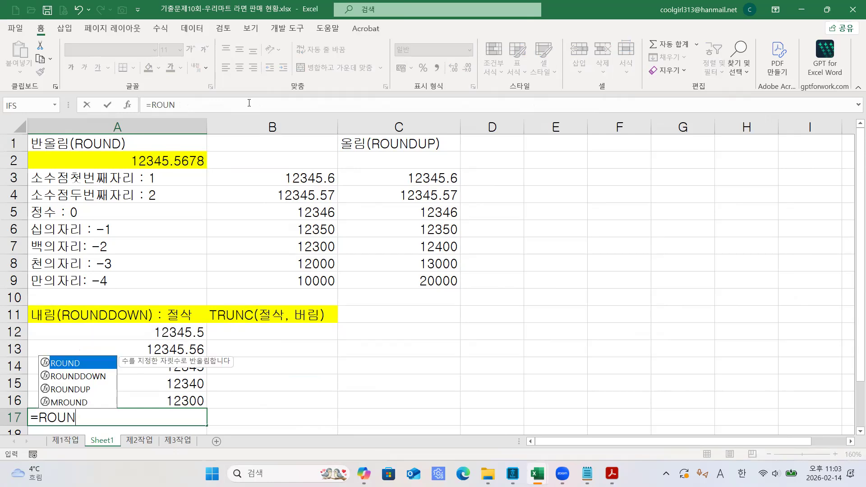
key("Down")
key("Tab")
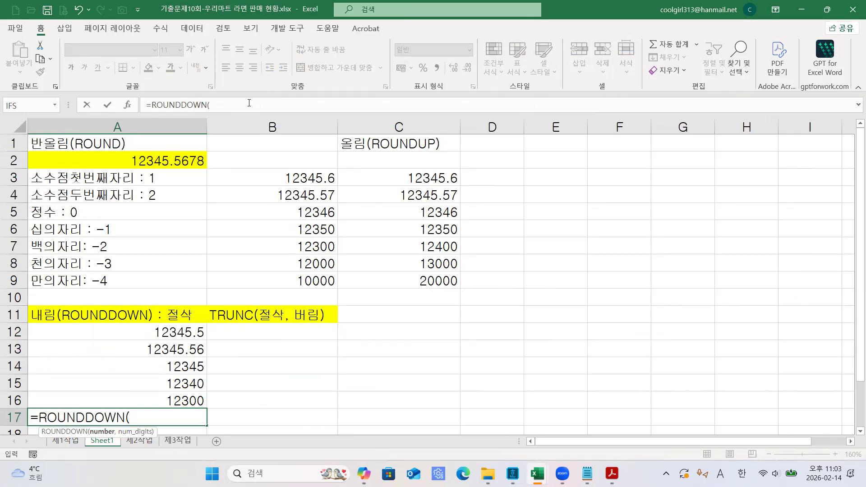
left_click(230, 105)
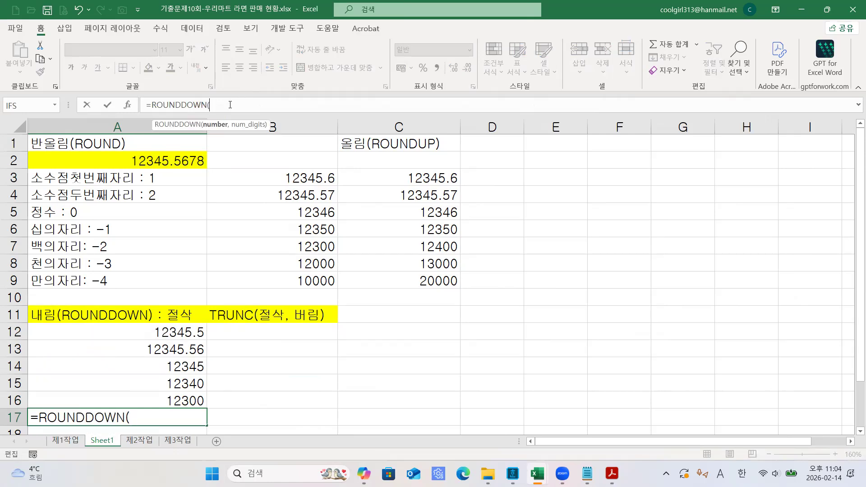
left_click(175, 161)
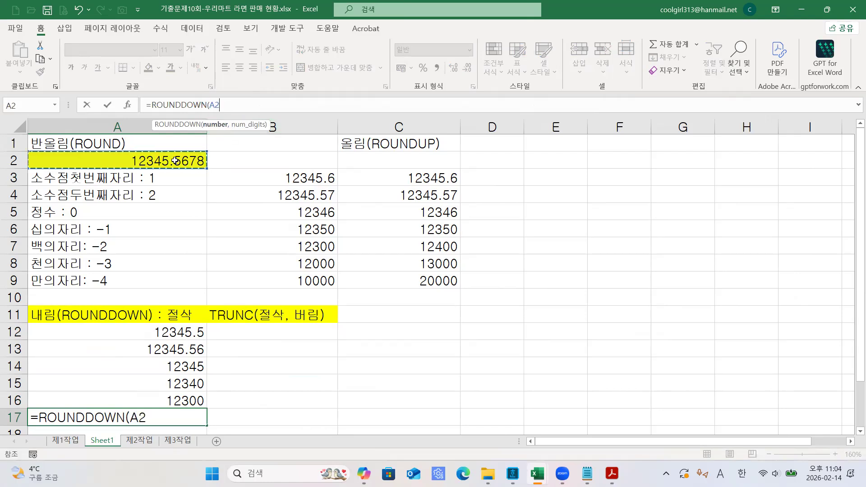
type(",-3")
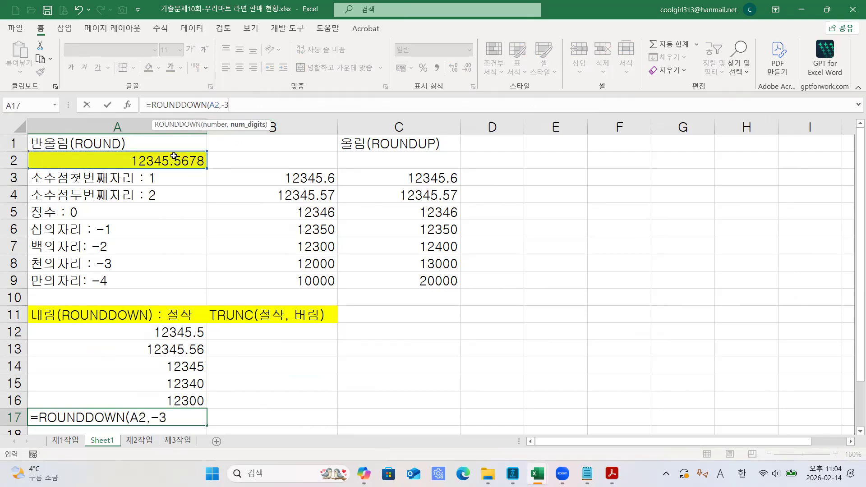
type(")")
key("Return")
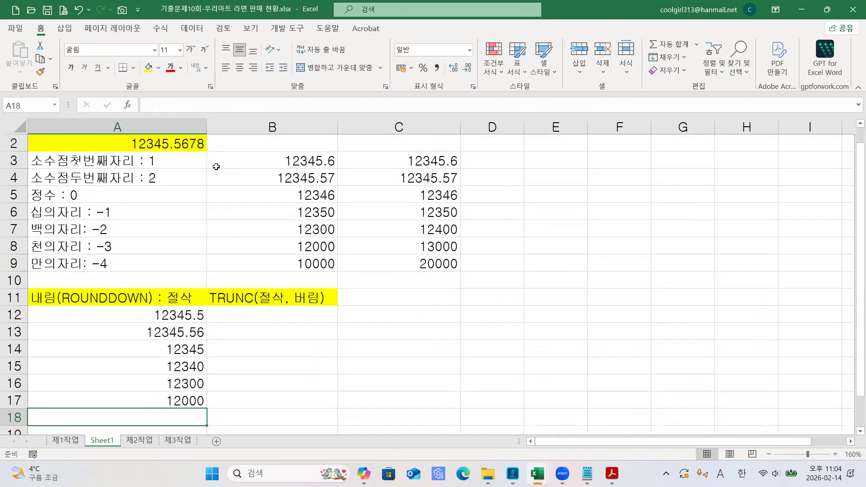
Enter =ROUNDDOWN(A2,-4) in A18 to round the source number down to the ten-thousands place.
scroll(216, 167, "down", 2)
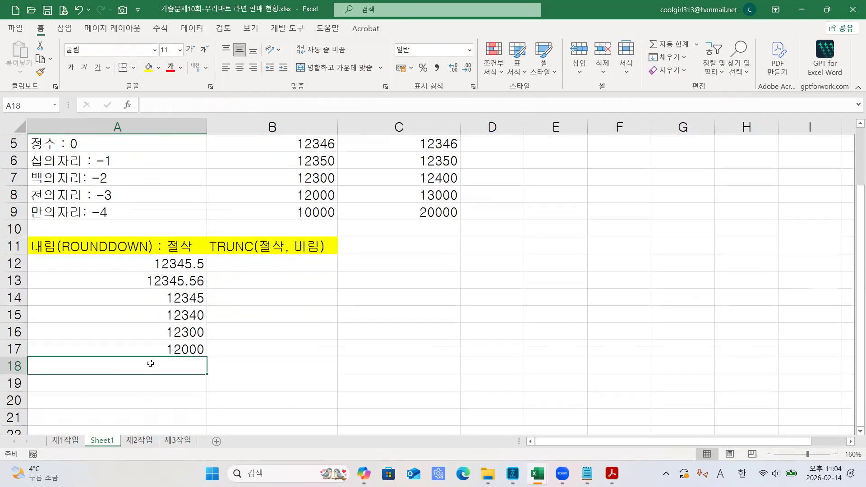
type("=ROUN")
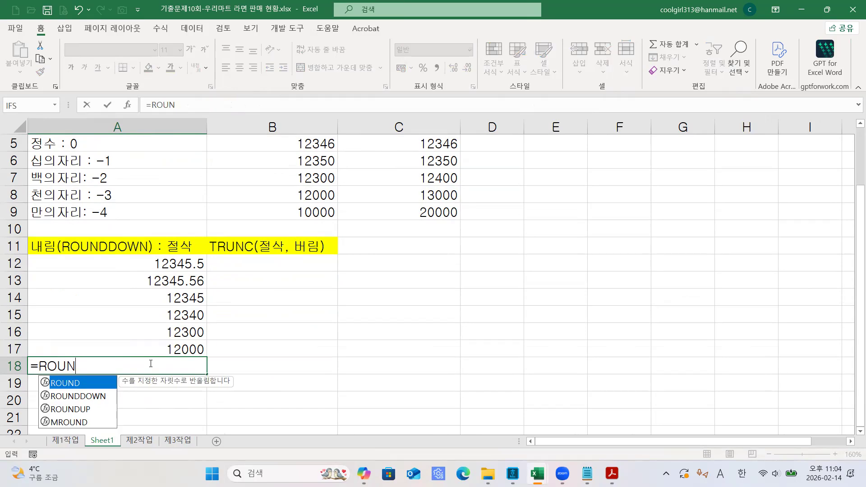
key("Down")
key("Tab")
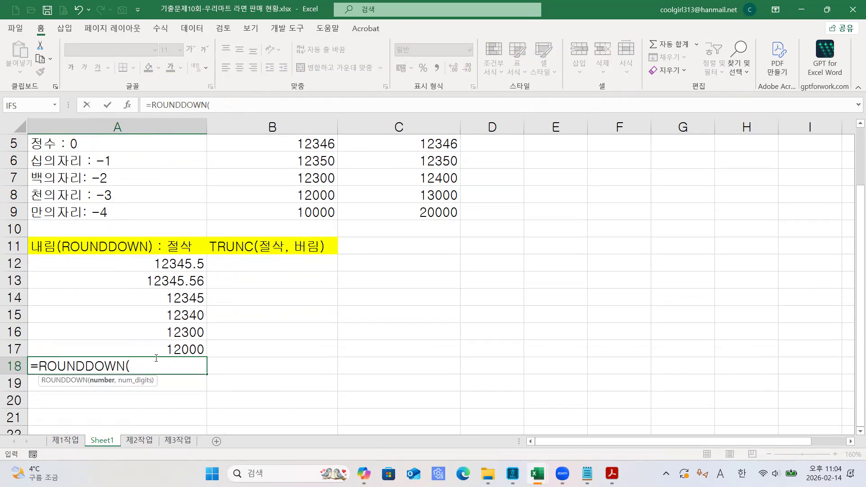
scroll(240, 194, "up", 2)
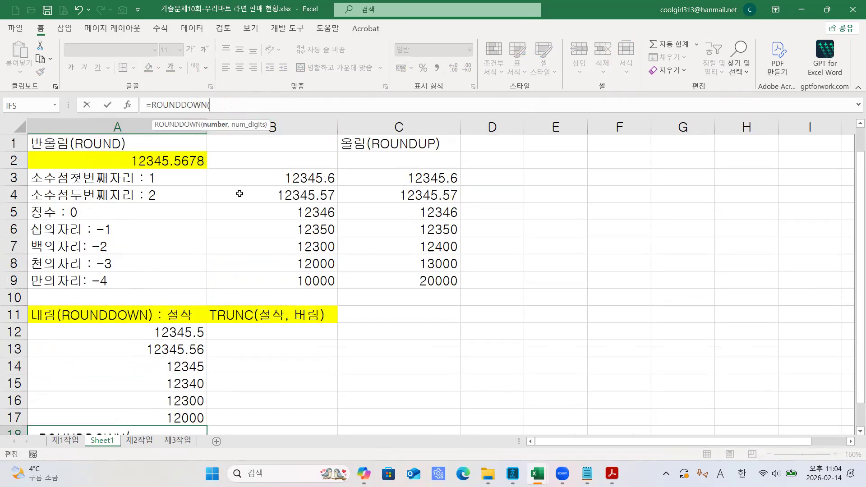
left_click(119, 163)
type(",-4")
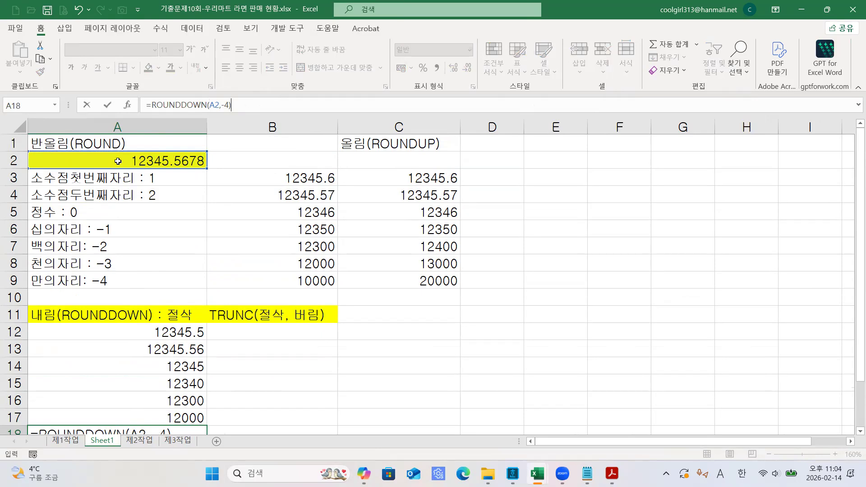
key("Return")
scroll(281, 273, "down", 2)
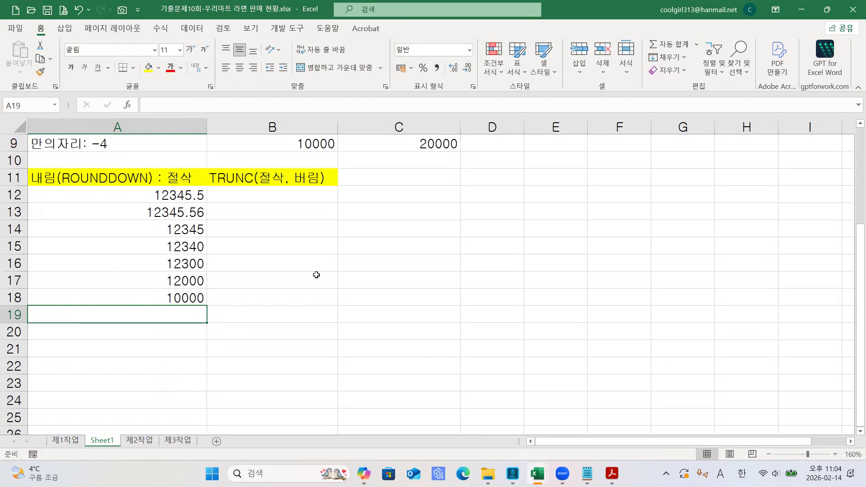
Widen column B slightly to give the TRUNC heading and results more room.
scroll(316, 272, "up", 3)
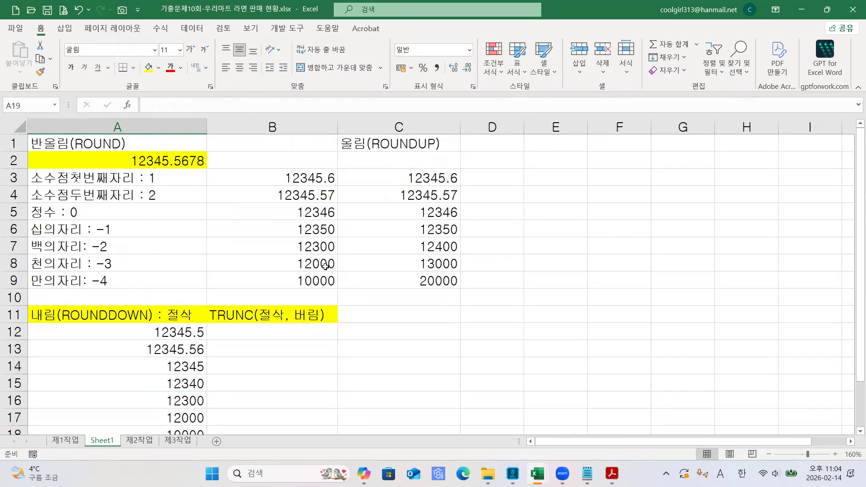
scroll(325, 266, "down", 1)
left_click(253, 319)
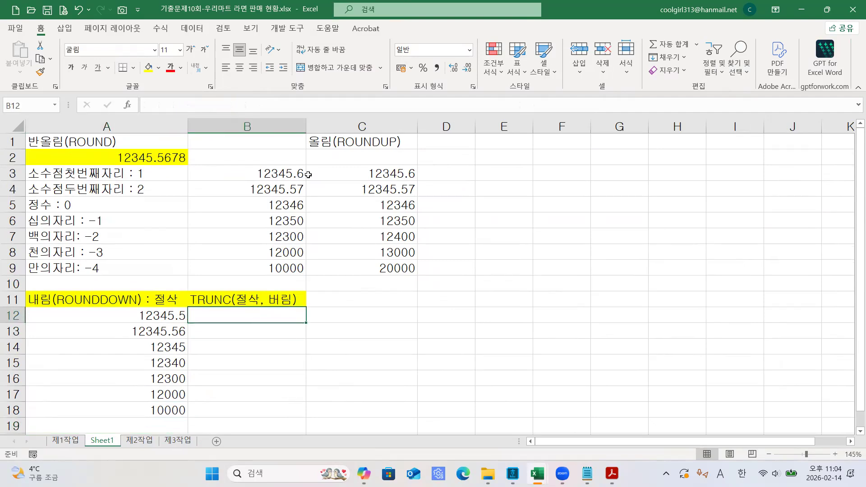
left_click_drag(307, 127, 329, 126)
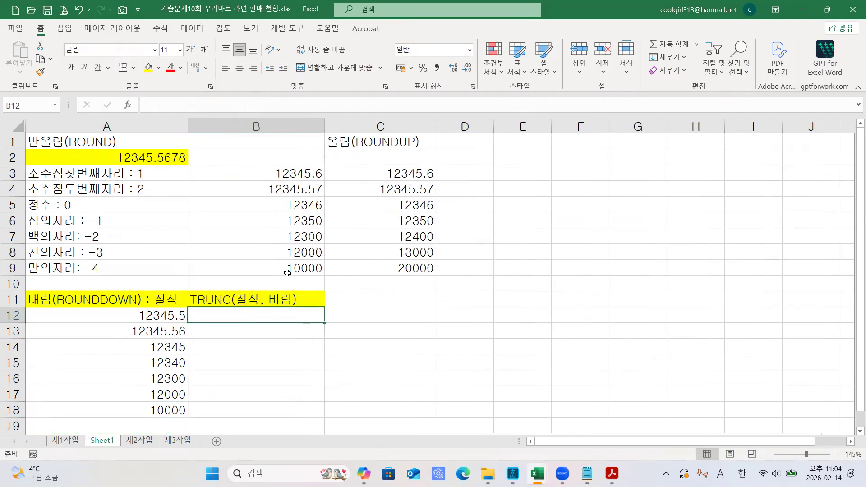
Enter =TRUNC(A2,1) in B12 to truncate the source number to one decimal place.
type("=T")
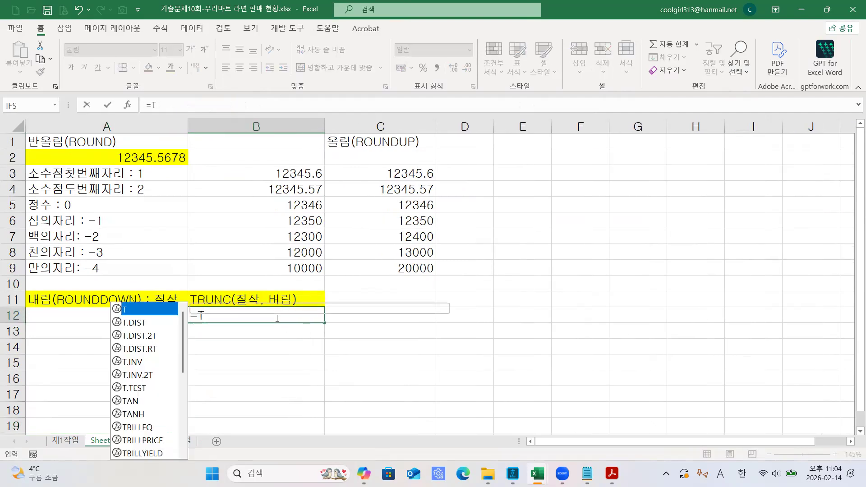
type("RUN")
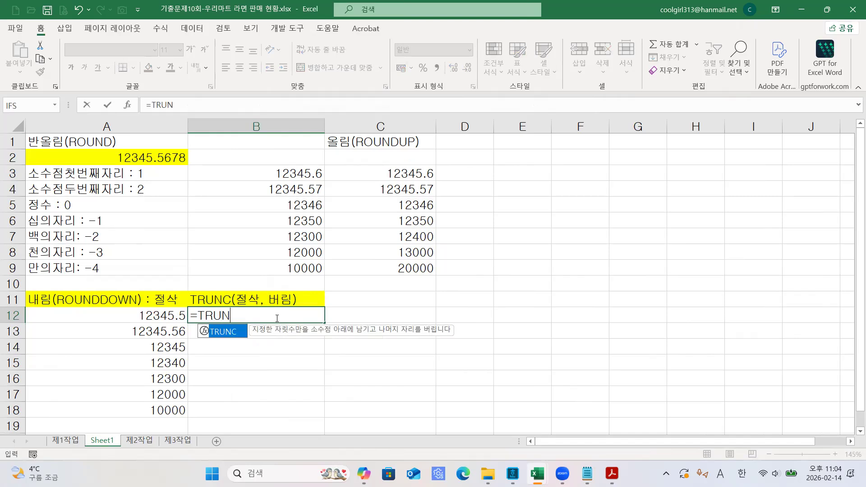
double_click(242, 331)
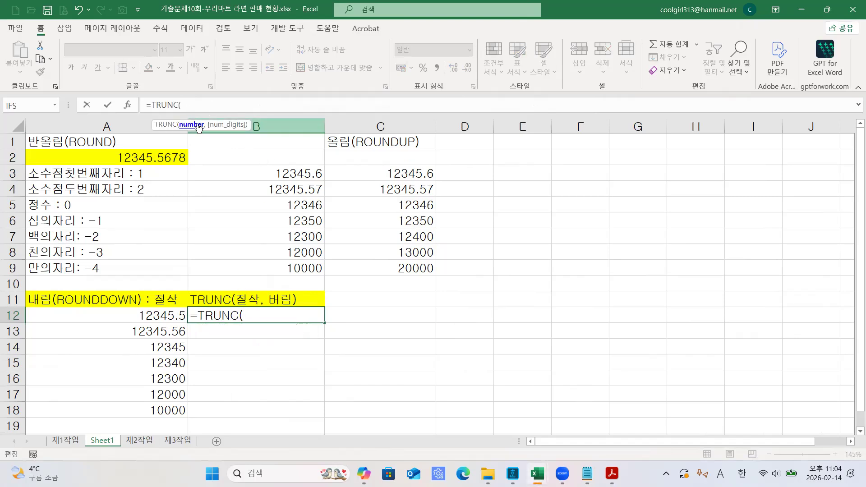
left_click(153, 157)
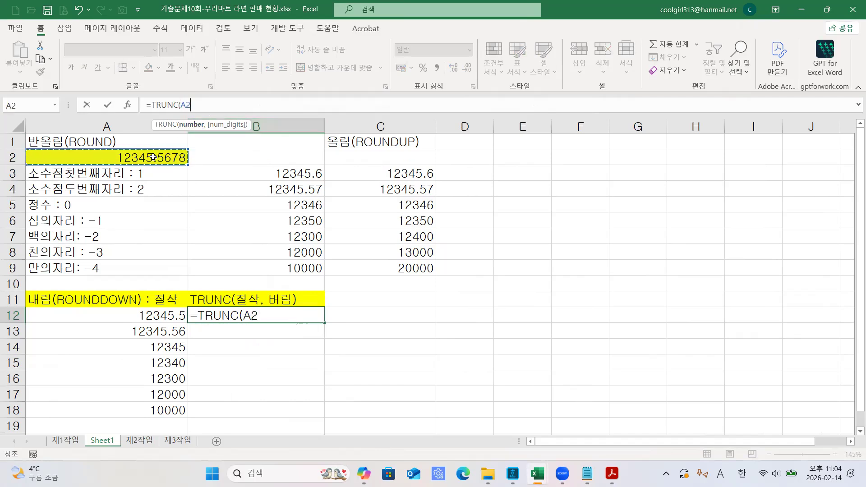
type(",")
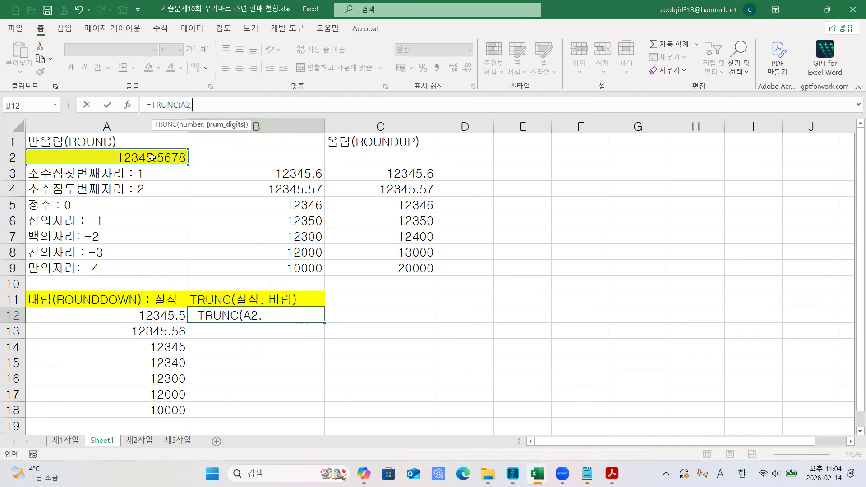
type("1)")
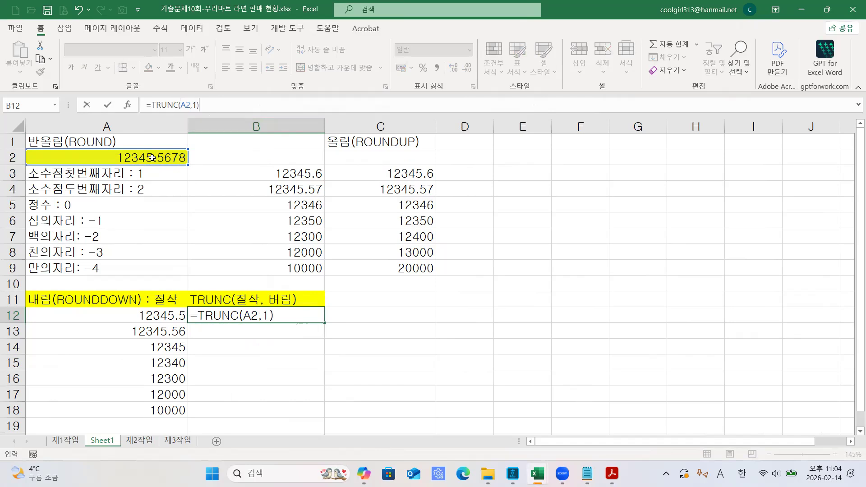
key("Return")
Enter =TRUNC(A2,2) in B13 to truncate the source number to two decimal places.
type("=TRUNC(")
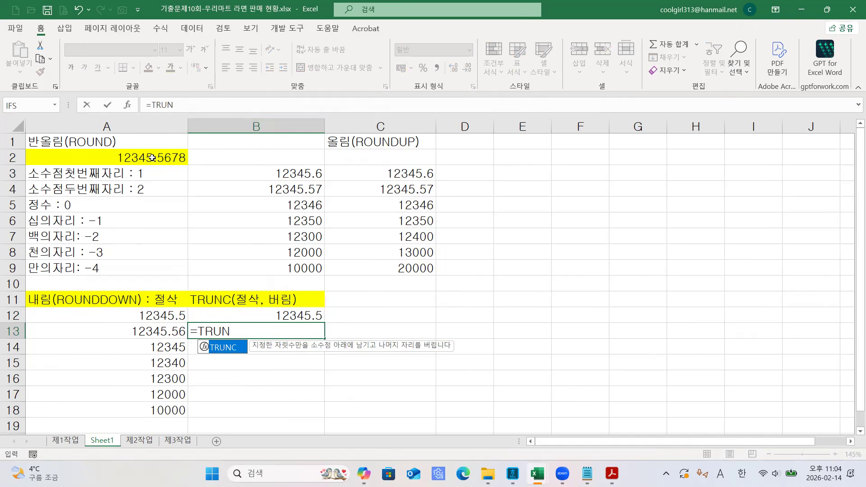
double_click(220, 347)
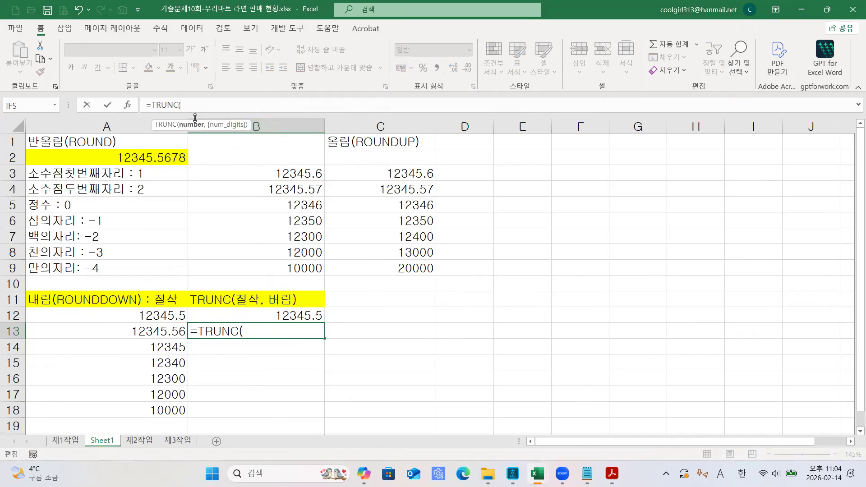
left_click(152, 158)
type(",")
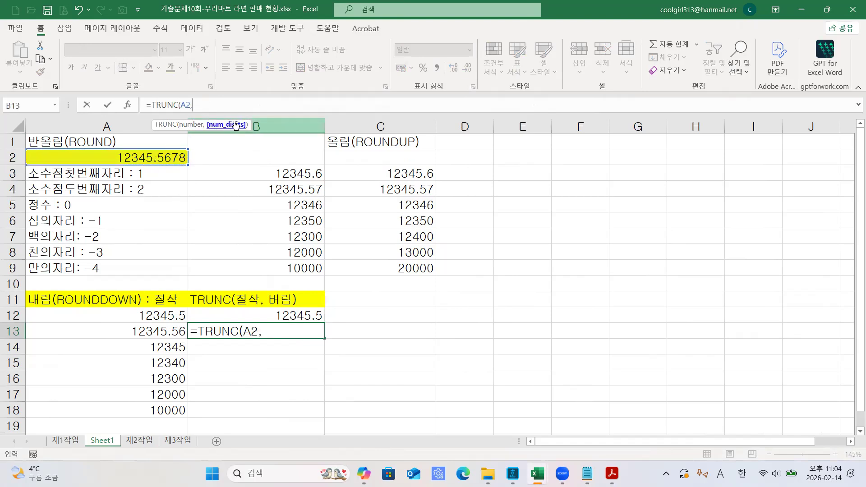
type("2")
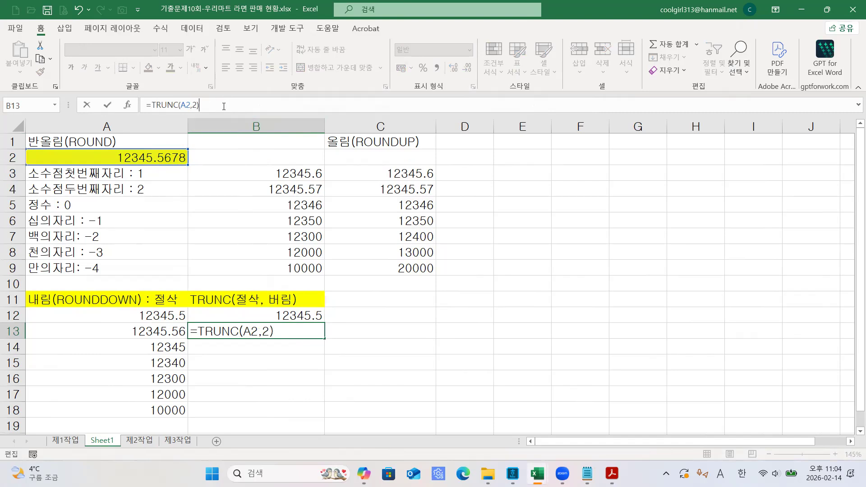
key("Return")
Enter =TRUNC(A2,0) in B14 to truncate the source number to an integer.
type("=R")
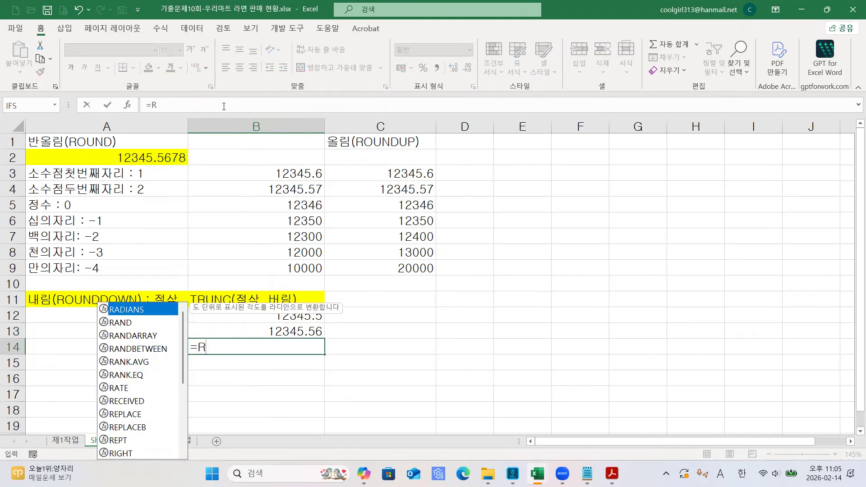
key("BackSpace")
type("TR")
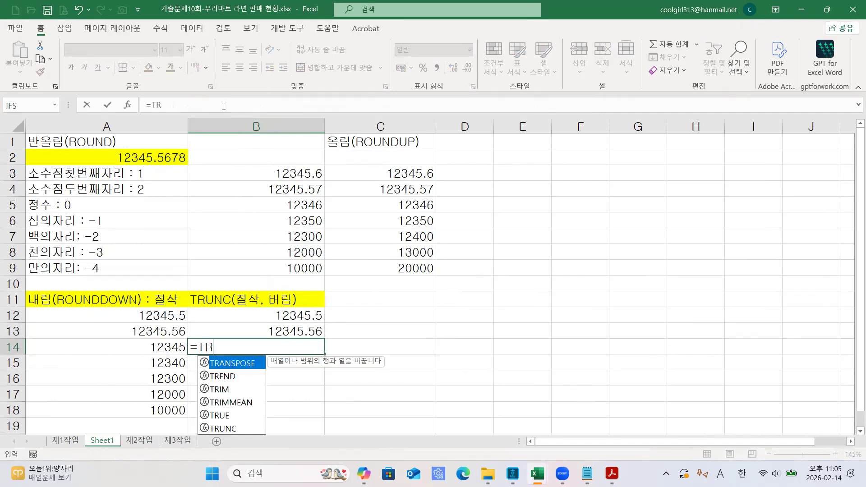
type("UNC")
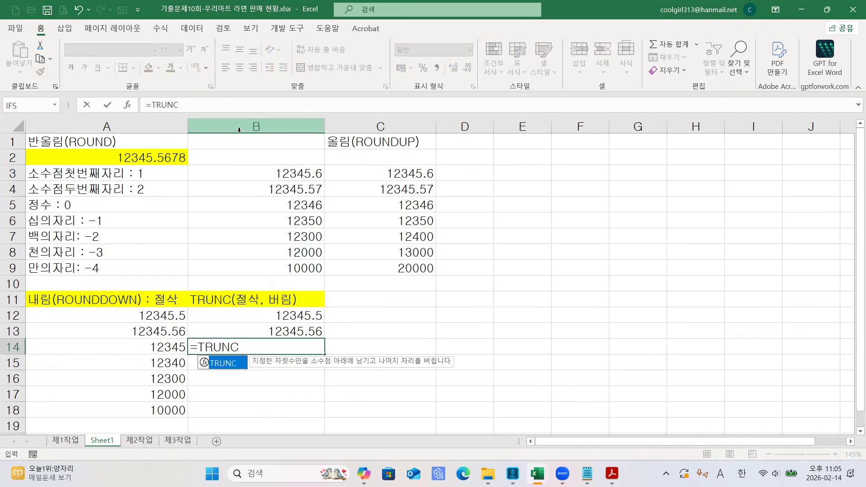
double_click(221, 363)
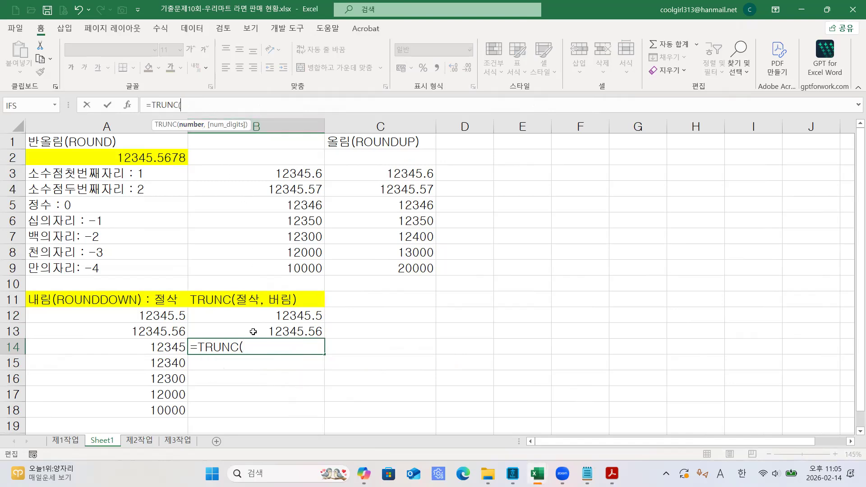
left_click(138, 158)
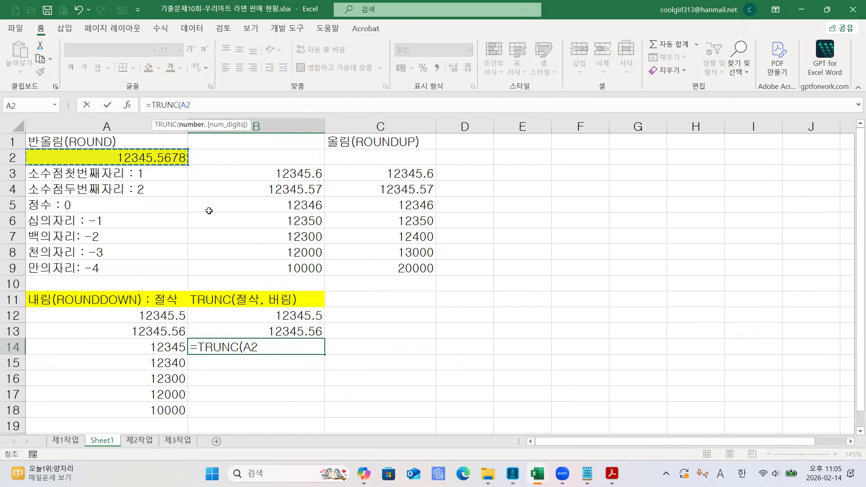
type(",0")
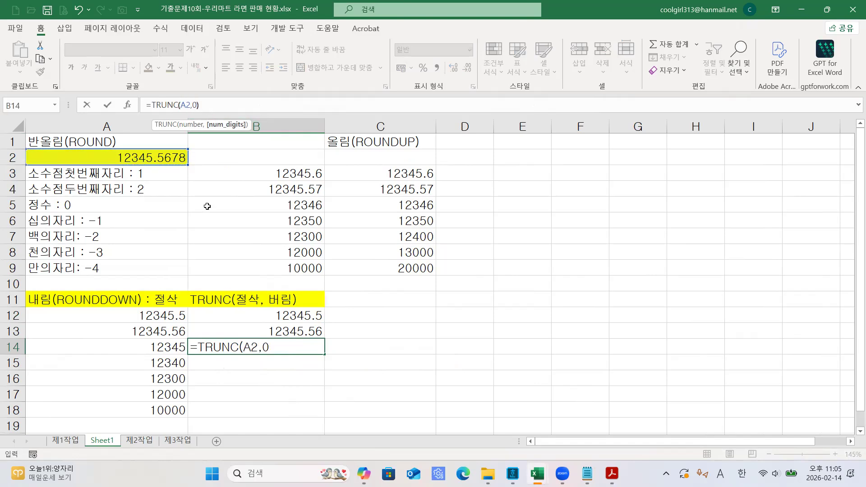
key("Return")
Enter =TRUNC(A2,-1) in B15 to truncate the source number to the tens place.
left_click_drag(303, 339, 284, 330)
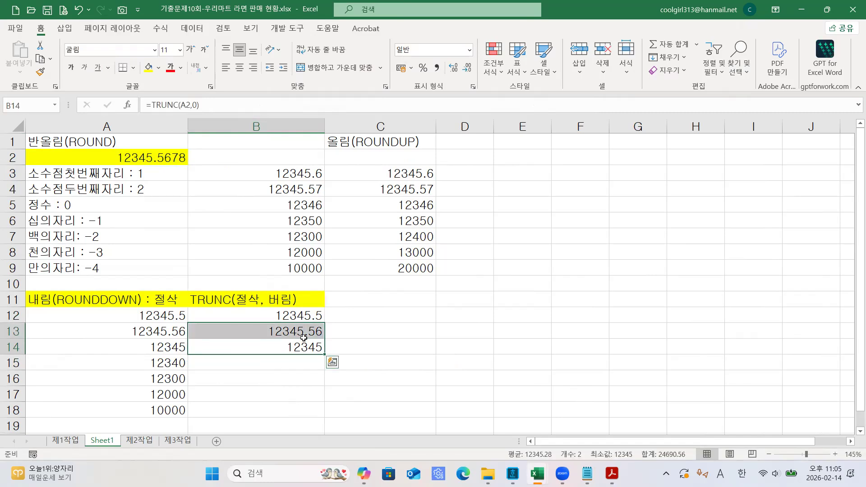
left_click(280, 359)
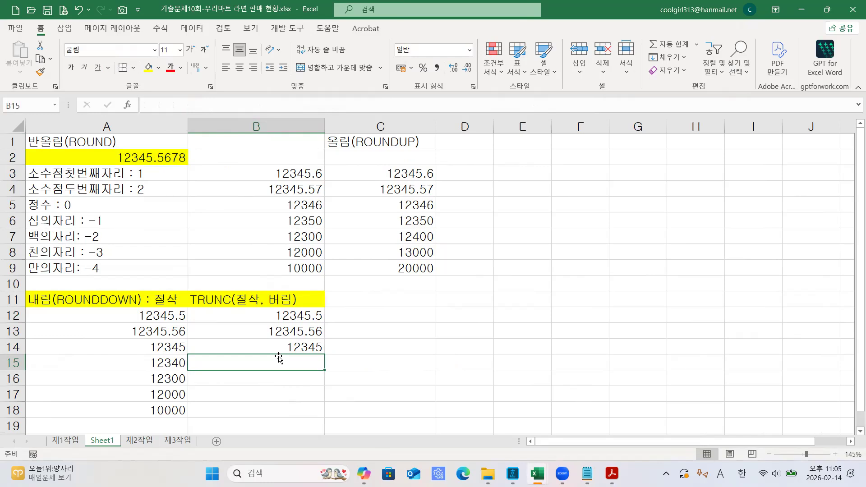
type("=TRUN")
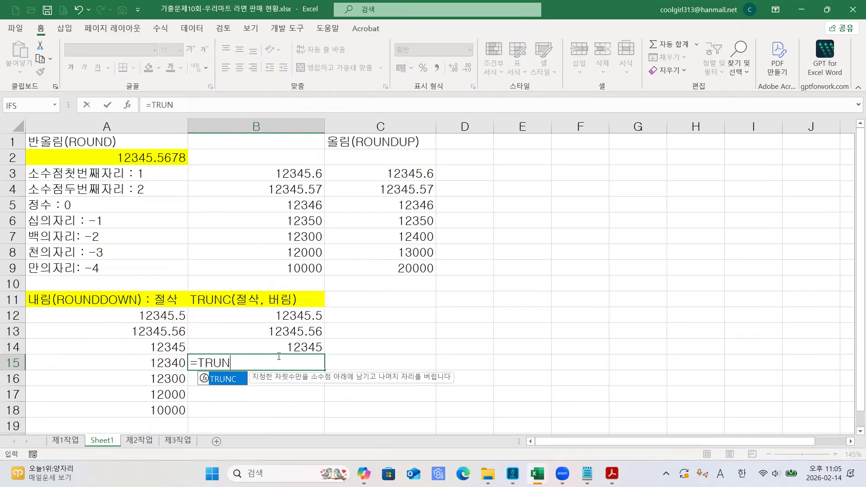
type("C")
double_click(228, 381)
left_click(207, 107)
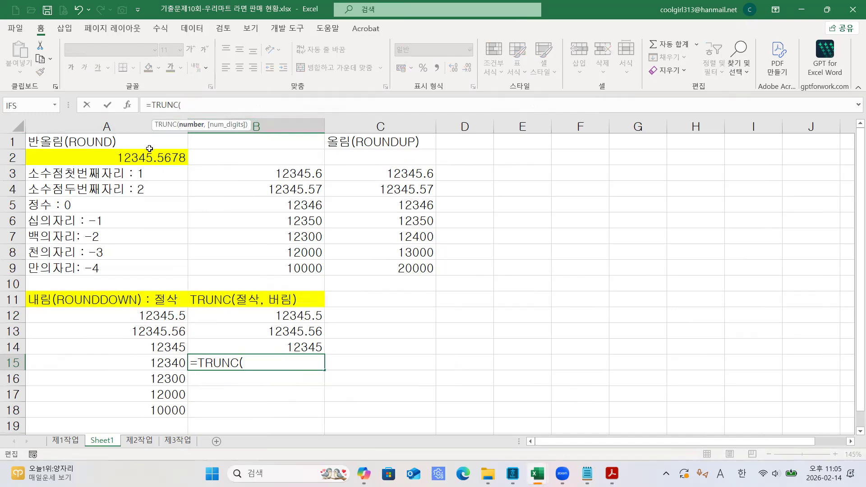
left_click(148, 157)
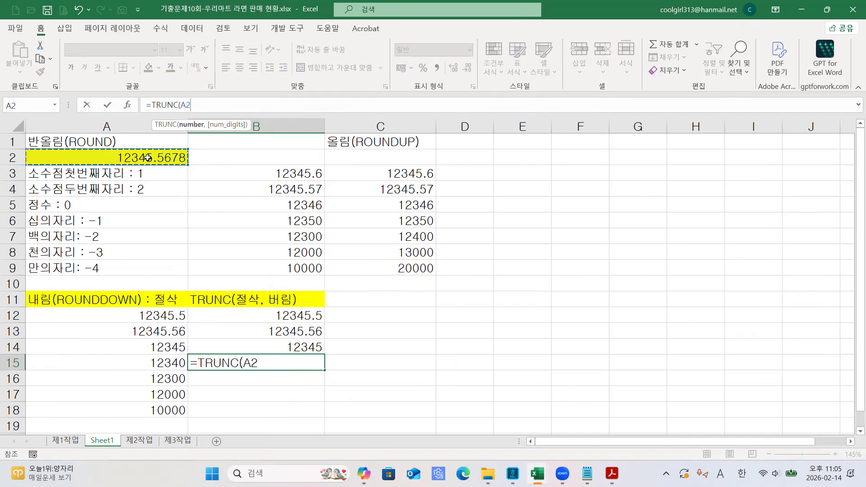
type(",")
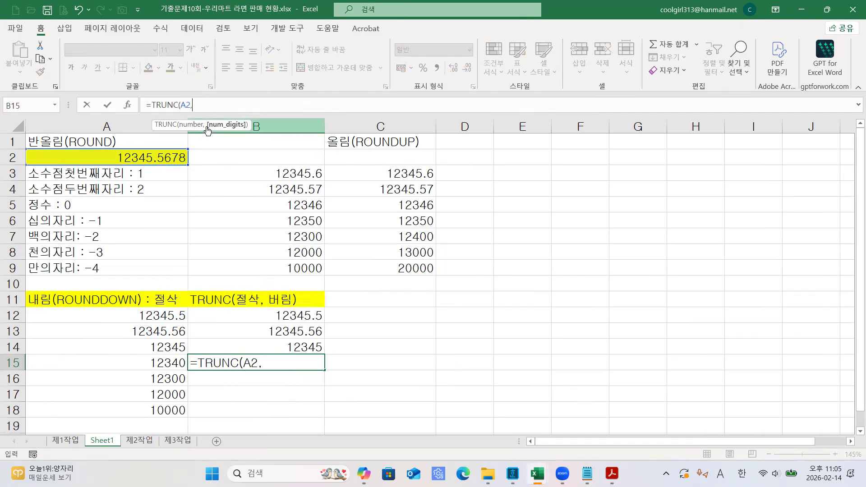
type("0")
type("1")
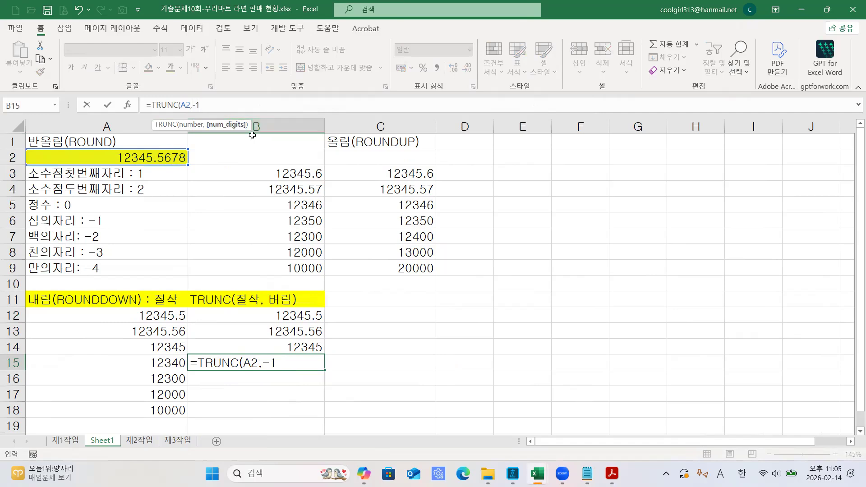
type(")")
key("Return")
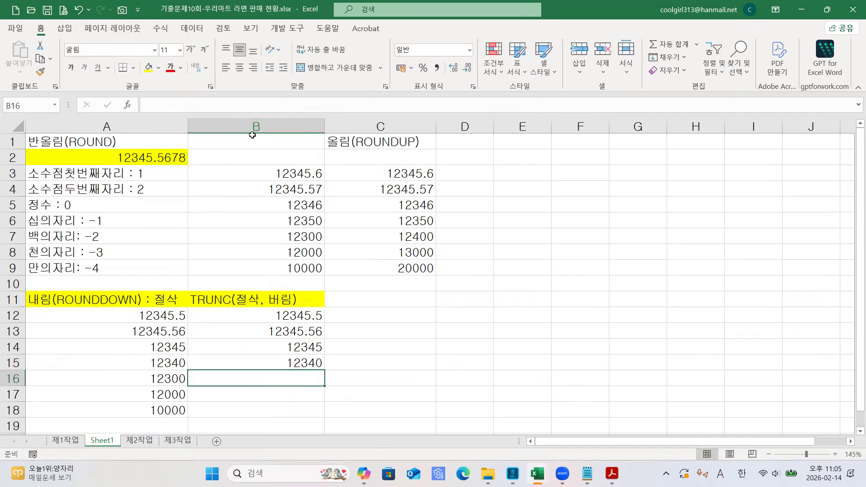
Enter =TRUNC(A2,-2) in B16 to truncate the source number to the hundreds place.
type("=")
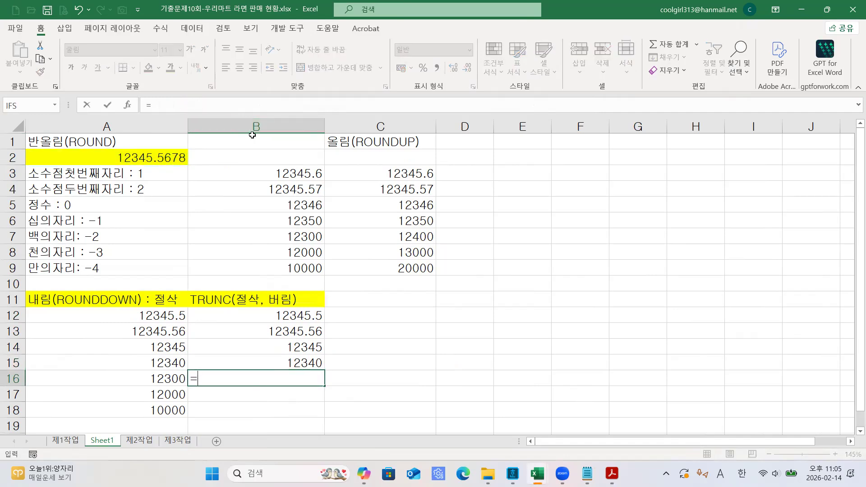
type("TRUNC(")
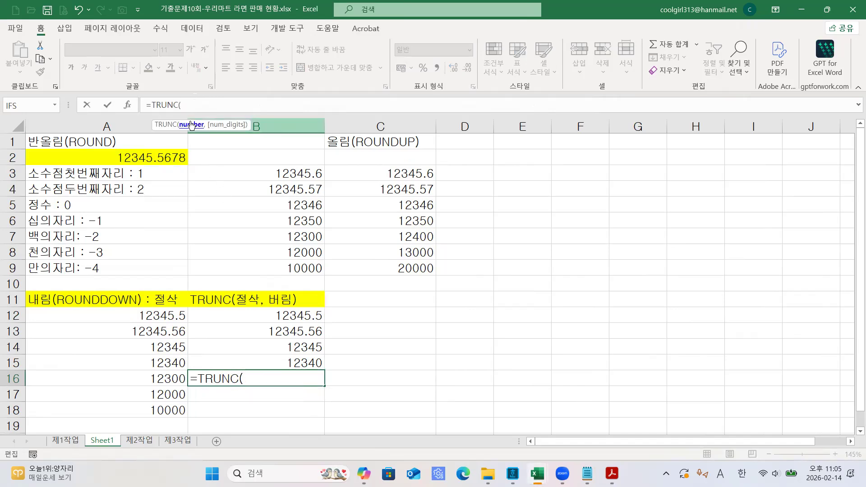
left_click(142, 159)
type(",")
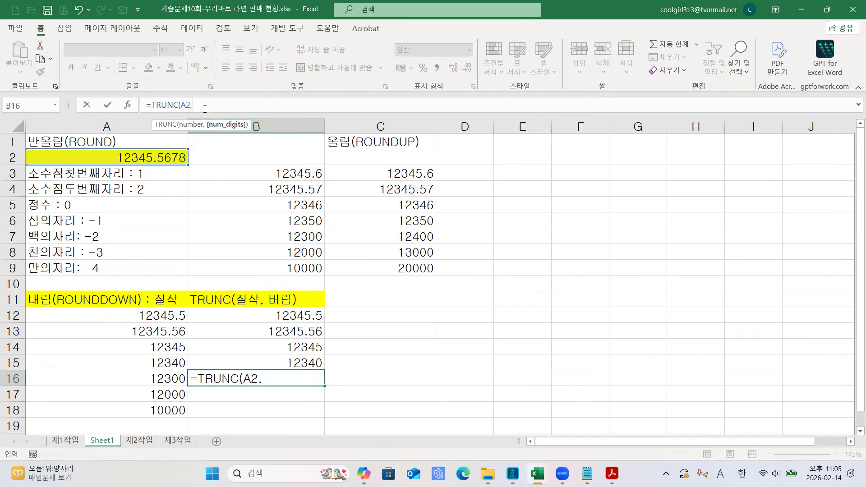
type("-2)")
key("Return")
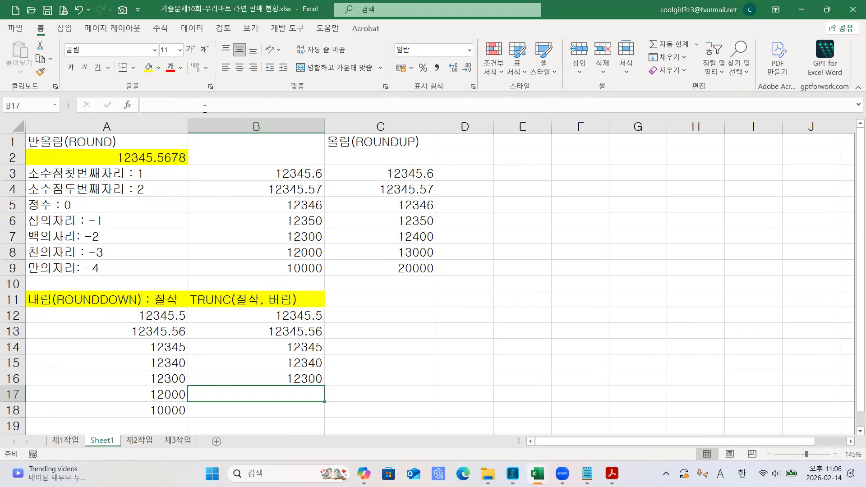
Enter =TRUNC(A2,-3) in B17 to truncate the source number to the thousands place.
type("=TRUNC")
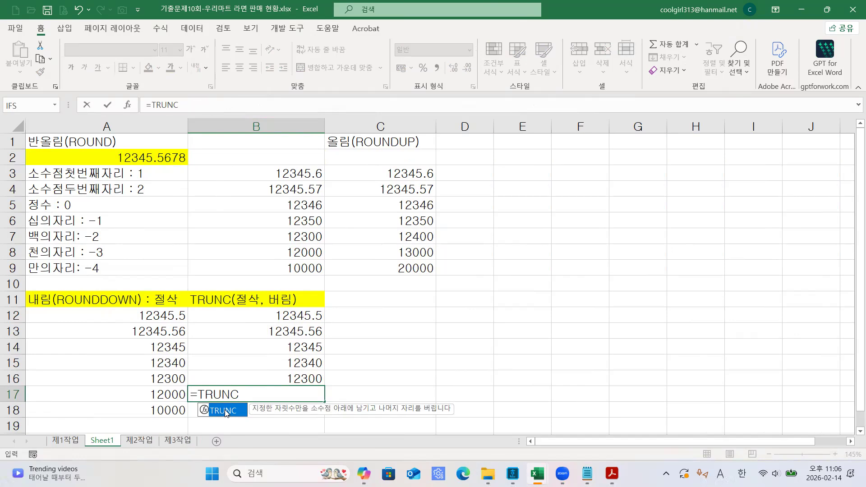
double_click(224, 410)
left_click(197, 102)
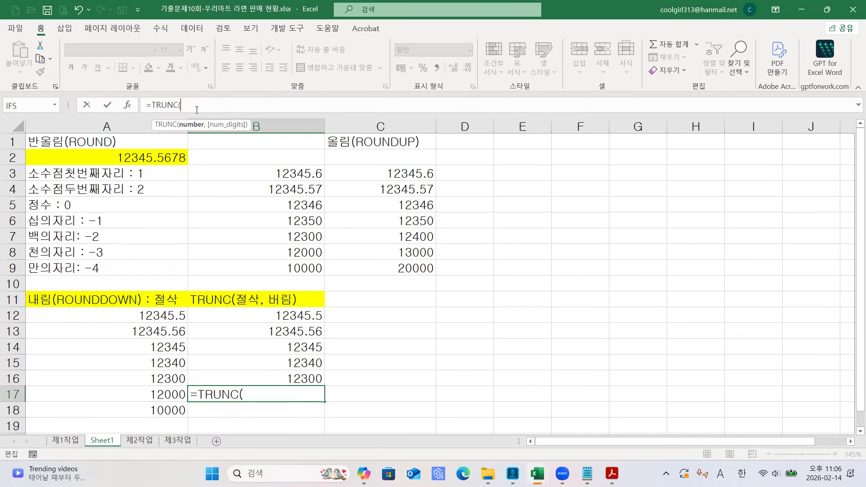
left_click(161, 163)
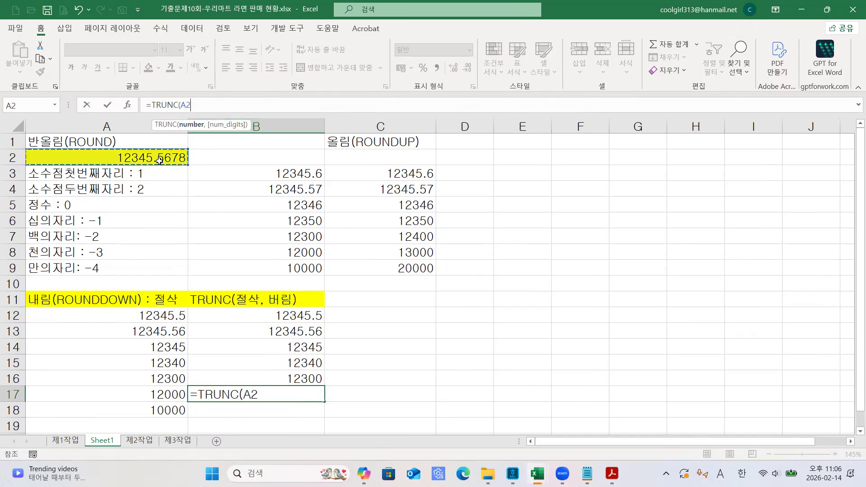
type(",")
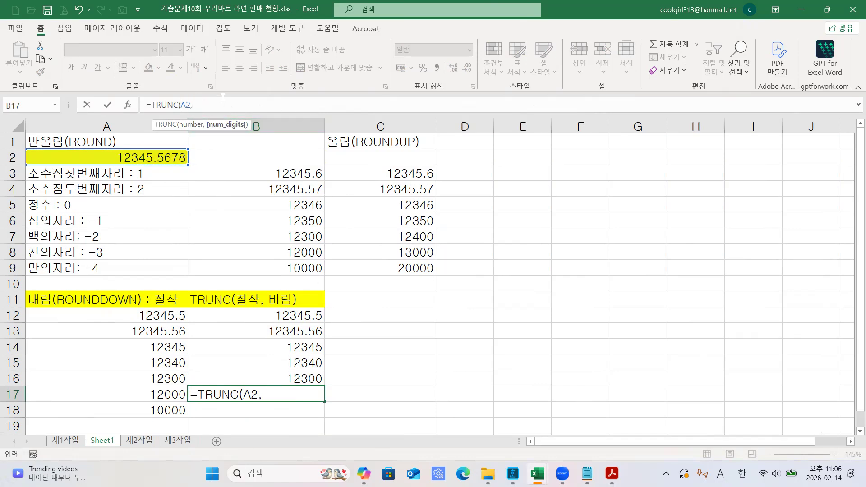
type("-3)")
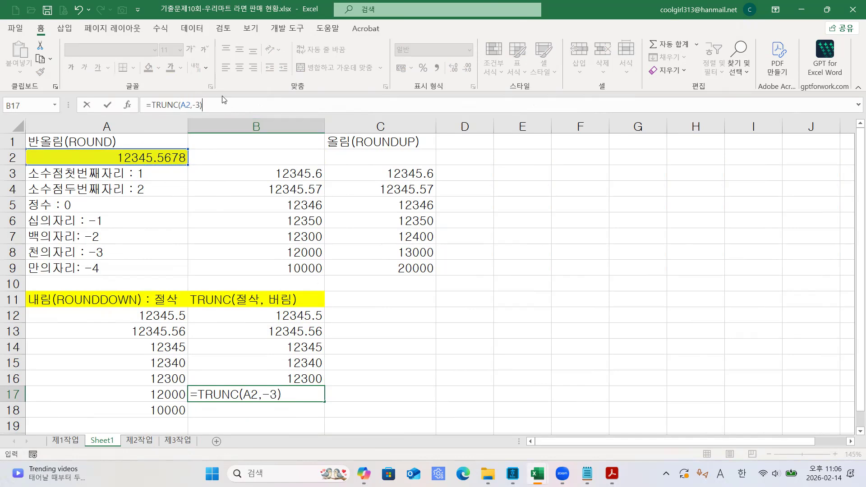
key("Return")
Enter =TRUNC(A2,-4) in B18 to truncate the source number to the ten-thousands place.
type("=TRUN")
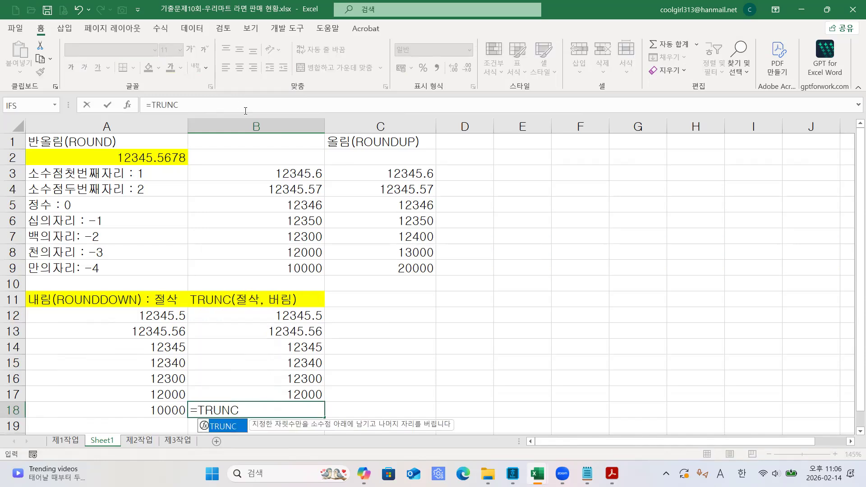
type("C")
double_click(232, 426)
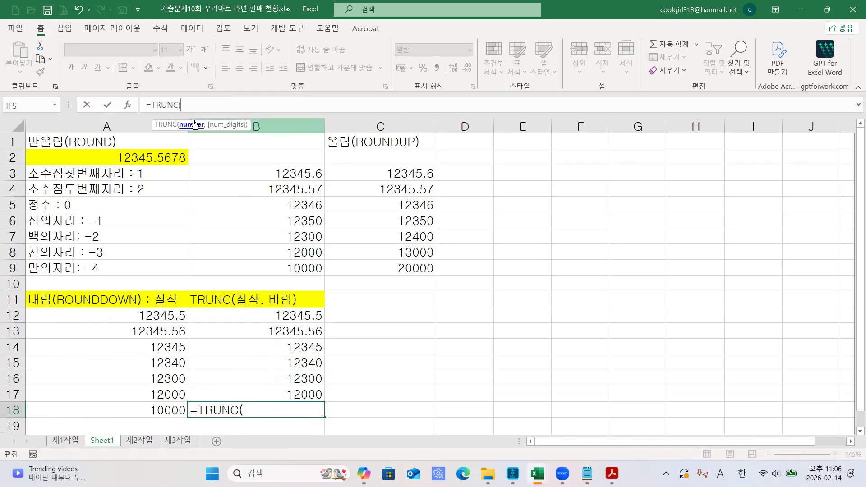
left_click(146, 157)
type(",")
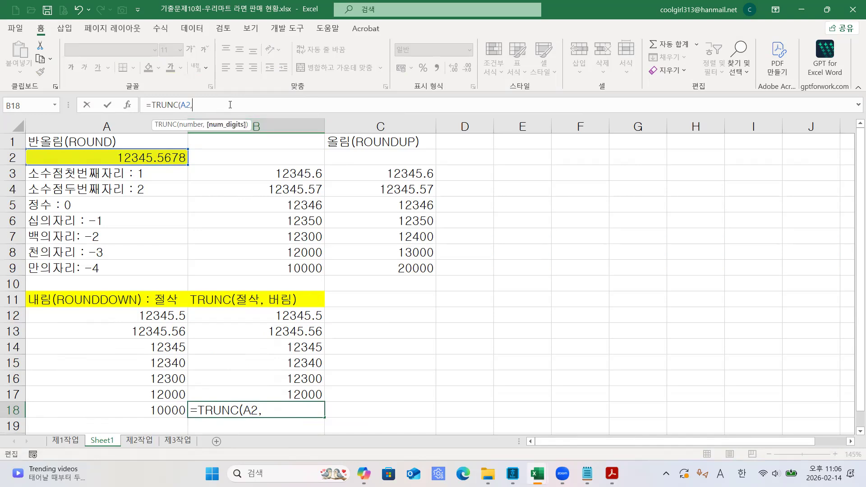
type("-4)")
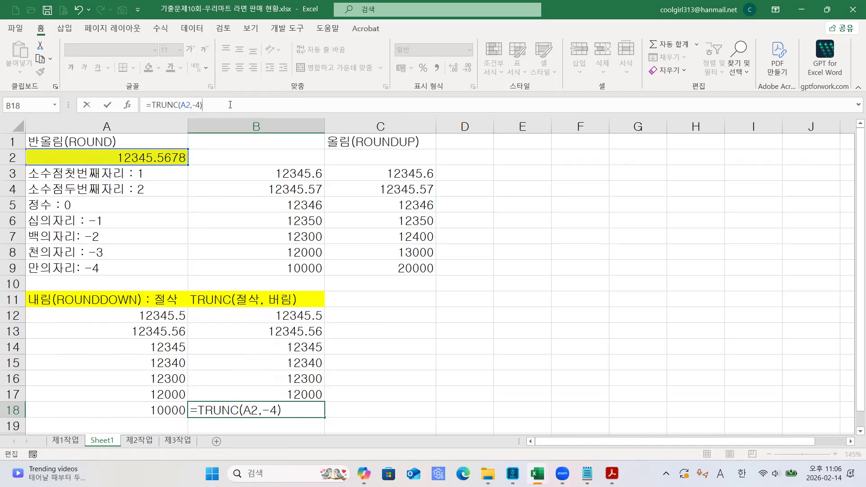
key("Return")
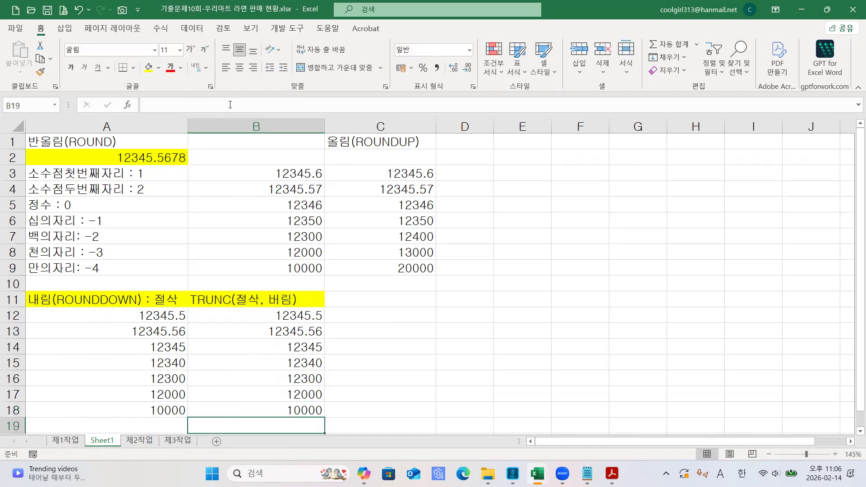
Review the ROUND, ROUNDUP, ROUNDDOWN and TRUNC headings of the comparison tables.
left_click(110, 143)
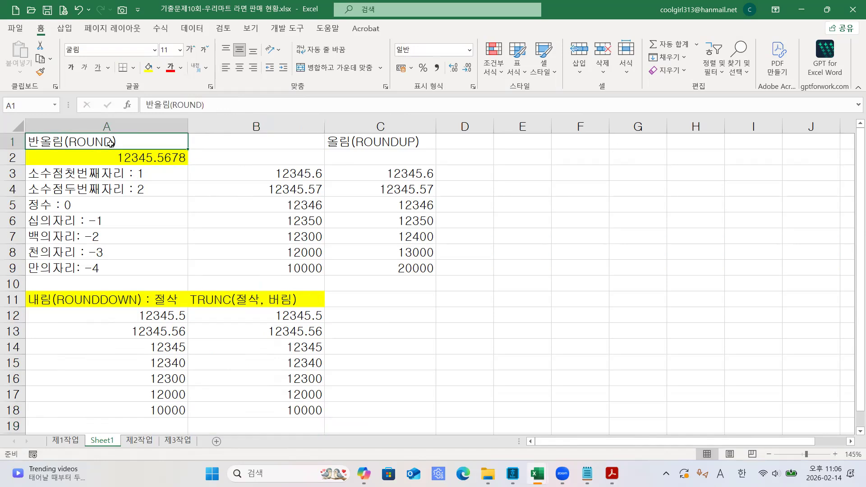
left_click(381, 139)
left_click(122, 301)
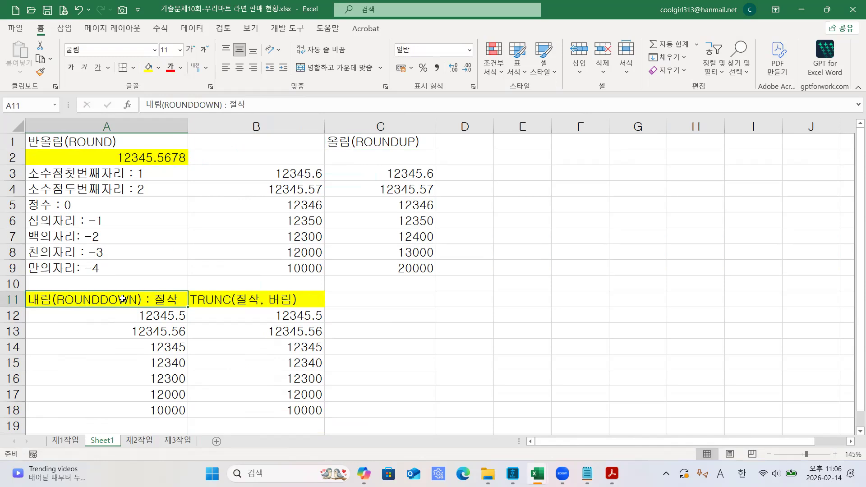
left_click(219, 298)
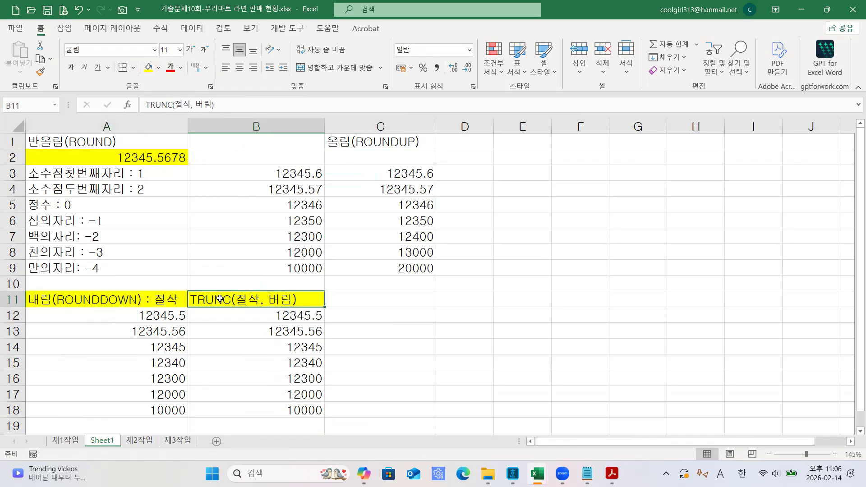
left_click(106, 302)
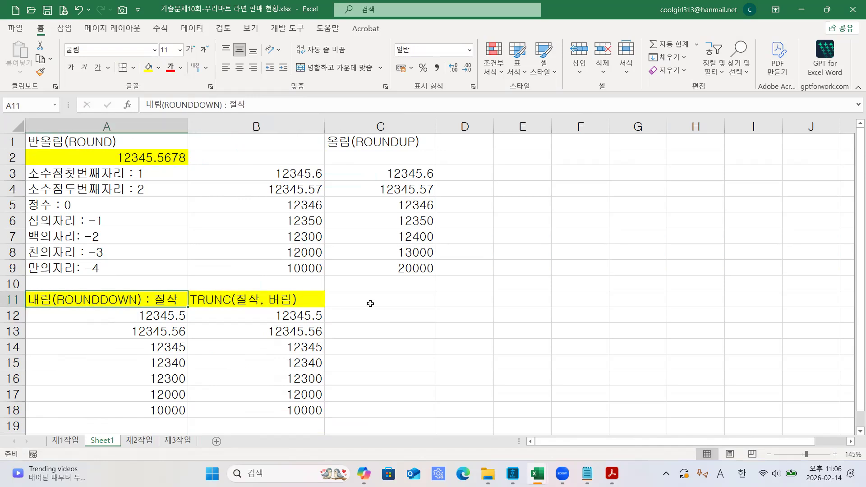
left_click(391, 358)
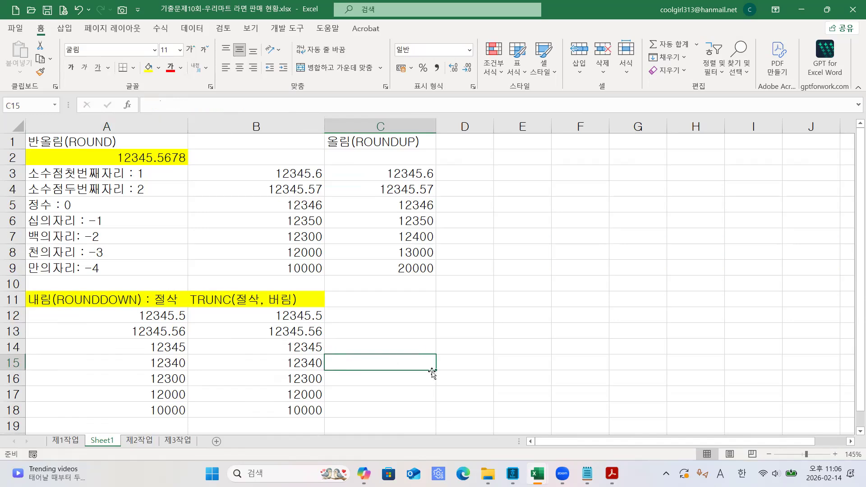
left_click(544, 407)
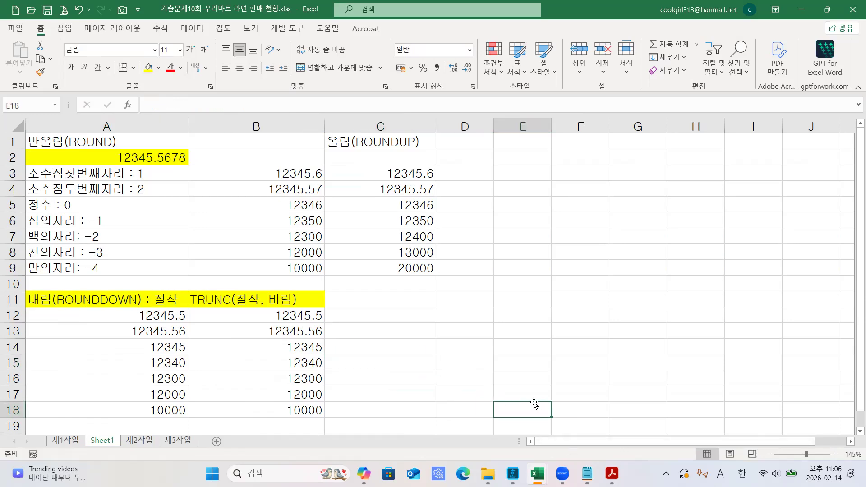
Switch to the exam PDF in Acrobat, read function tasks (1) to (7), and return to the Excel workbook.
left_click(612, 473)
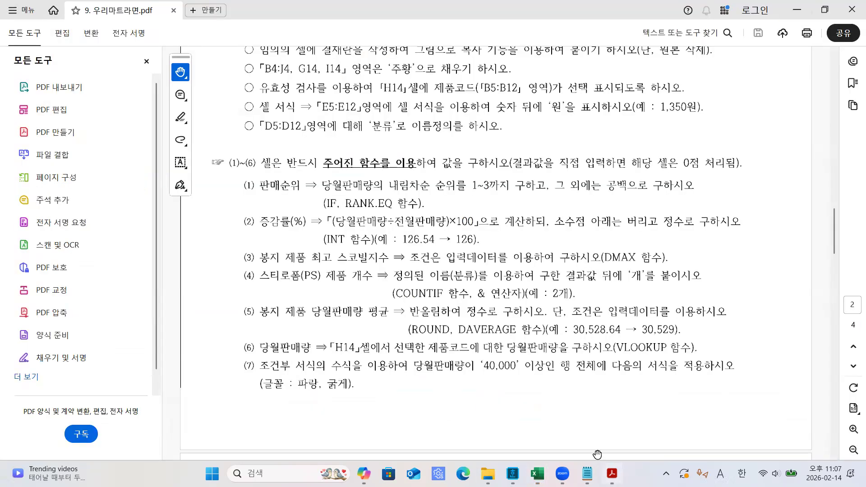
left_click_drag(511, 330, 514, 279)
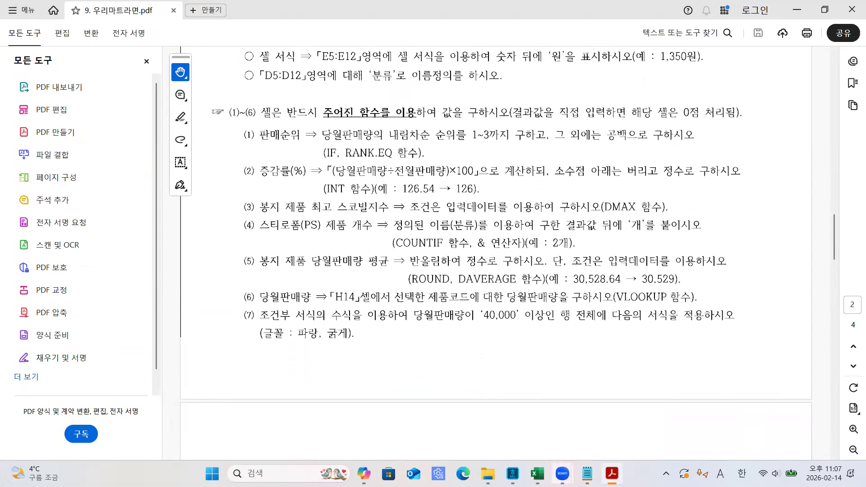
mouse_move(537, 473)
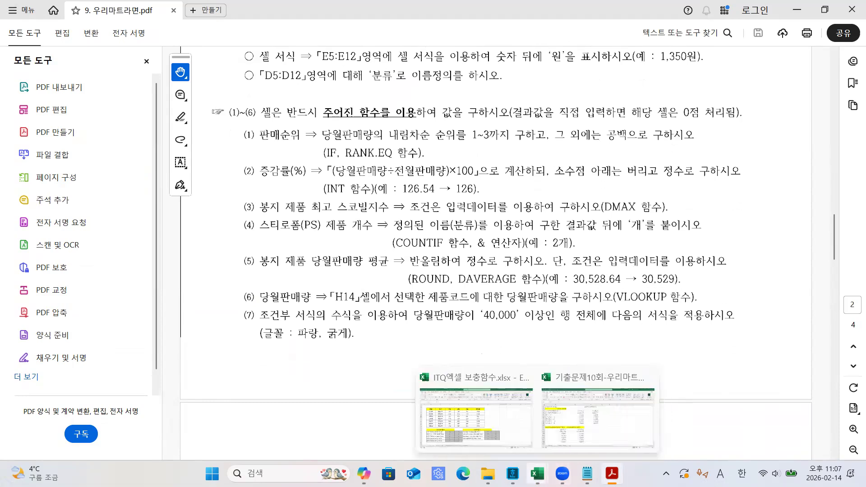
left_click(566, 441)
Compare the digit-place labels in A6:A9 with the ROUND formulas and results in B6:B9.
left_click(308, 269)
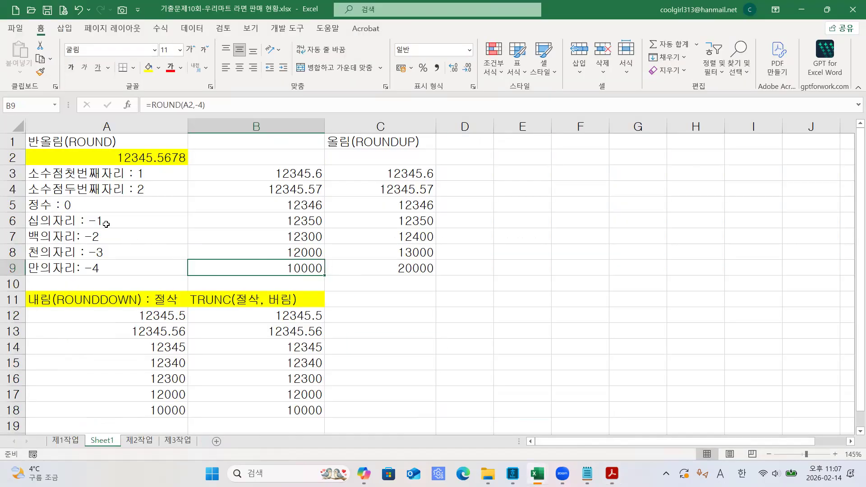
left_click(106, 225)
left_click(314, 220)
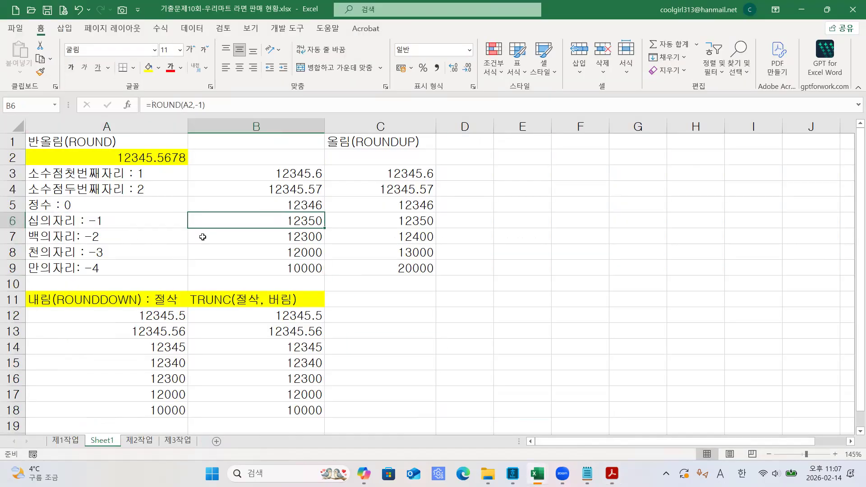
left_click(99, 237)
left_click(292, 250)
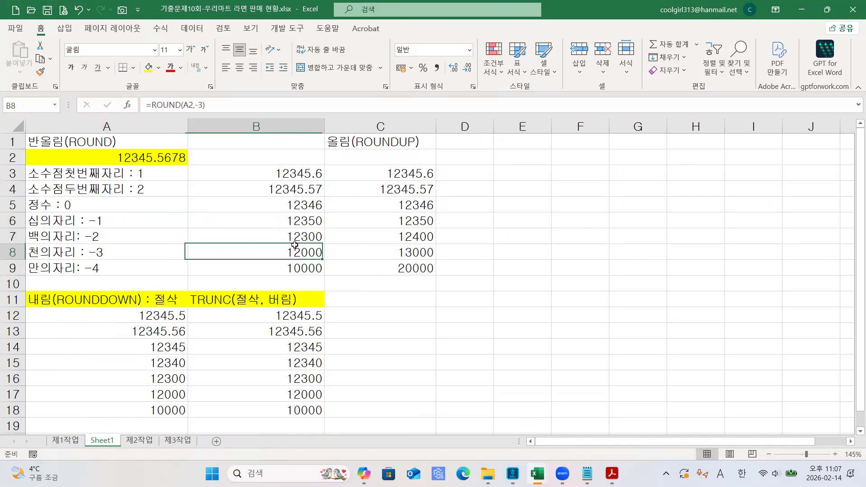
left_click(95, 256)
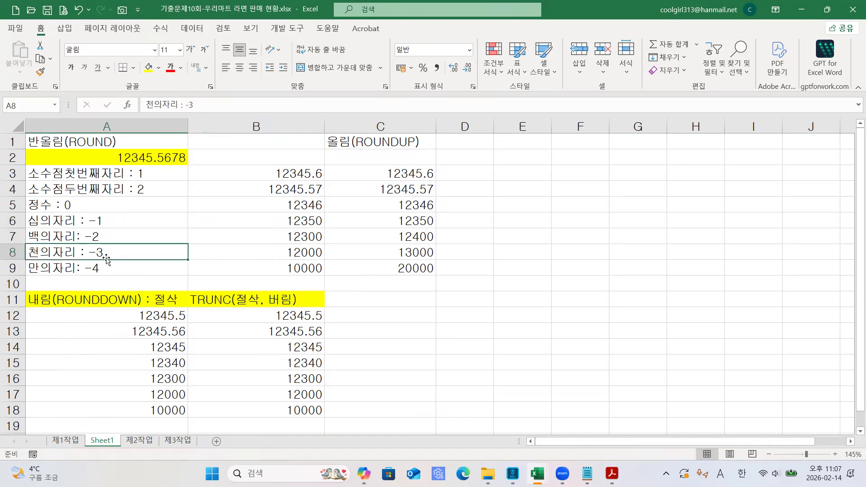
left_click(287, 258)
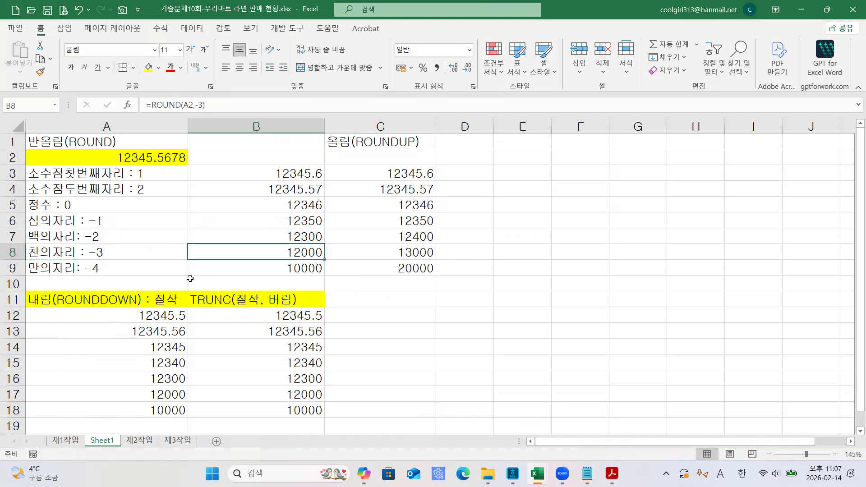
left_click(92, 269)
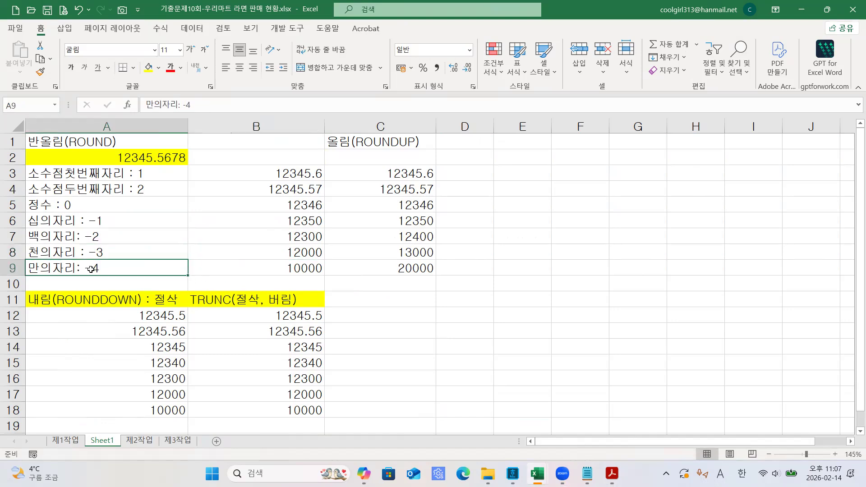
left_click(278, 271)
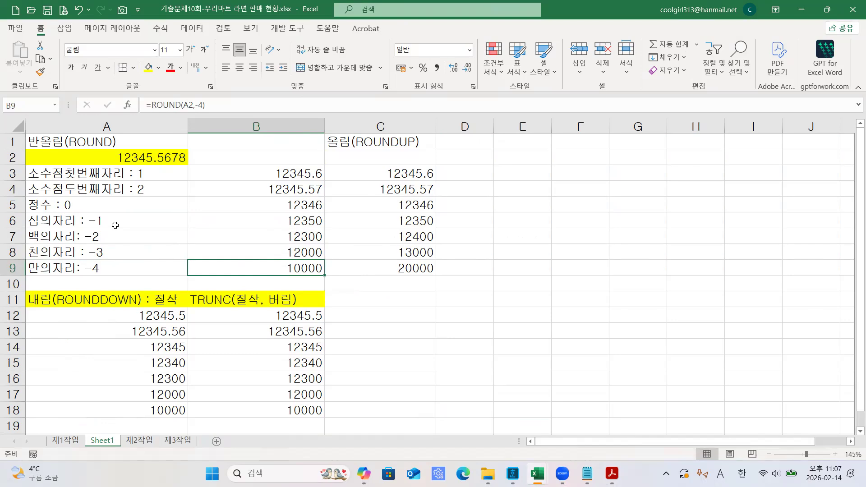
left_click_drag(115, 223, 117, 271)
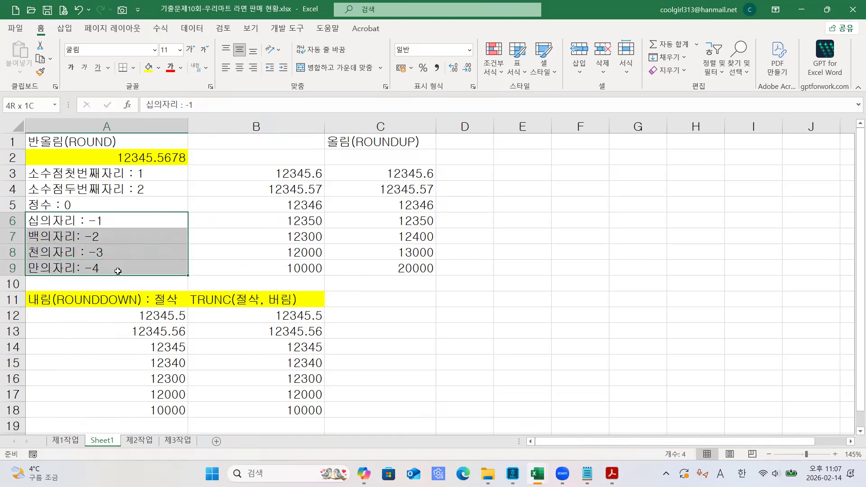
left_click_drag(304, 221, 305, 266)
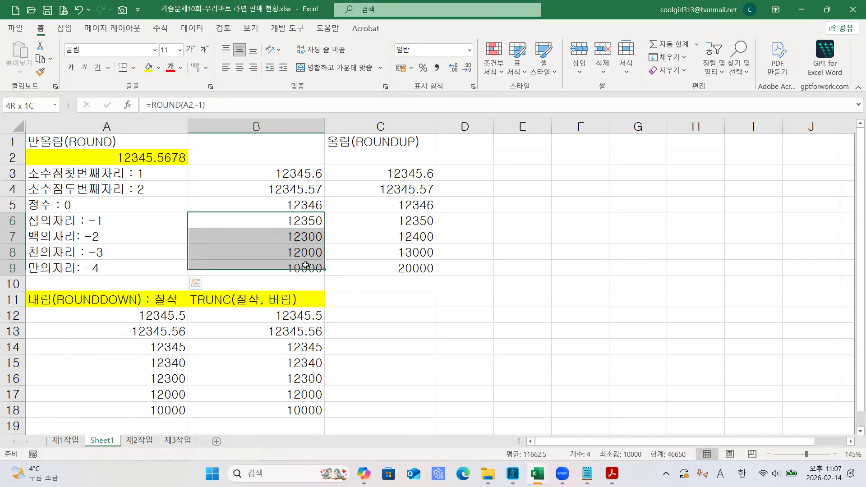
left_click(318, 224)
left_click(114, 224)
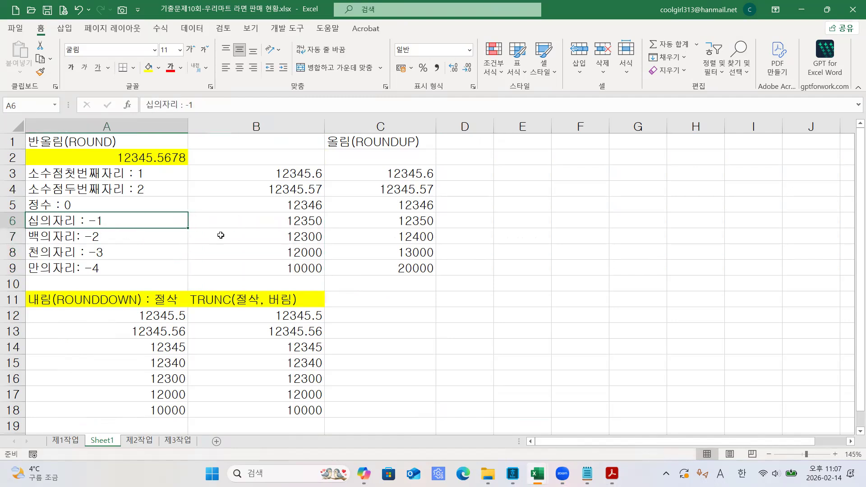
left_click(268, 242)
left_click(109, 239)
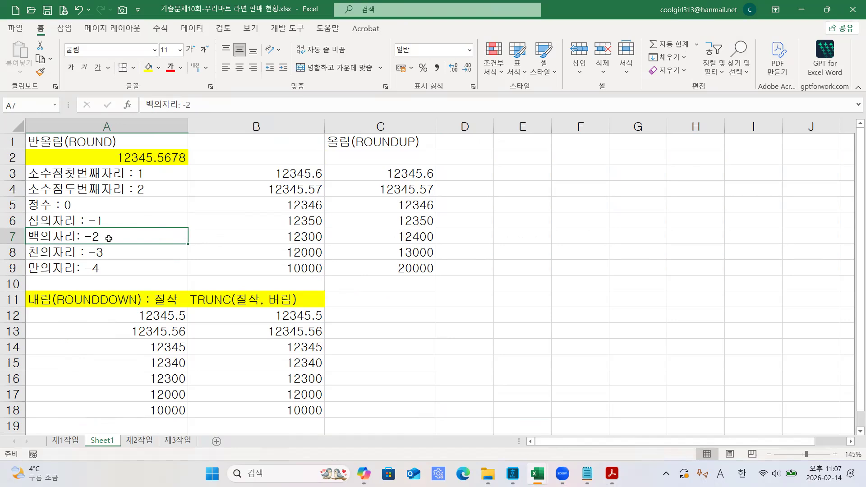
left_click(252, 252)
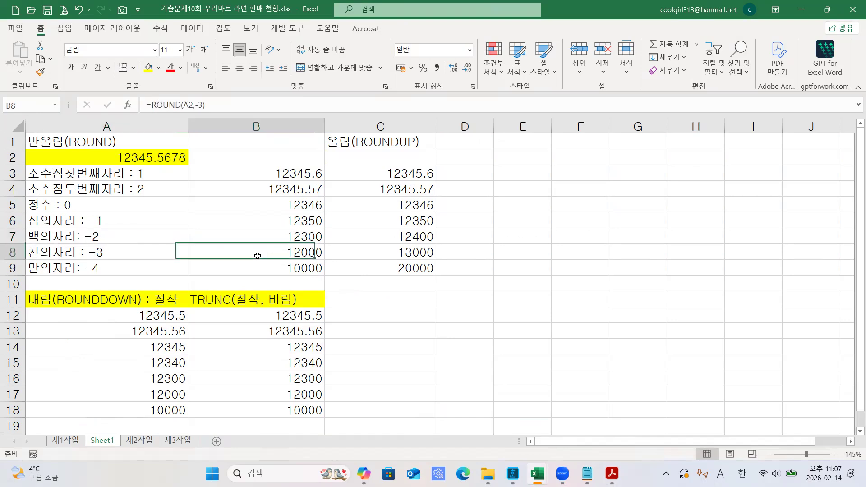
left_click(114, 253)
left_click(262, 265)
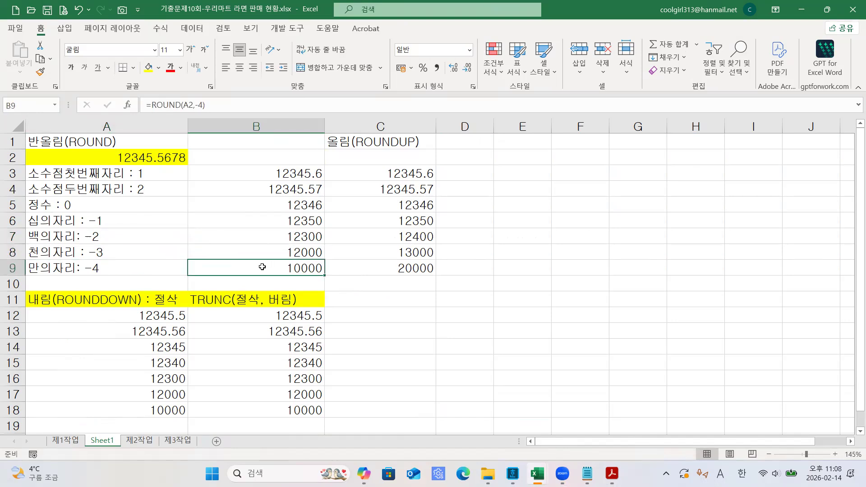
left_click(125, 272)
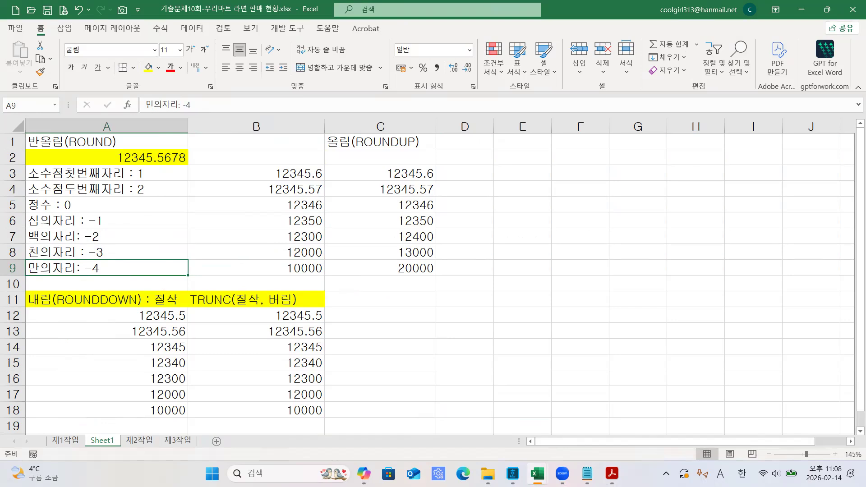
Switch to Notepad and start a line below the number, after a blank line, with the label "중첩함수 :".
left_click(587, 473)
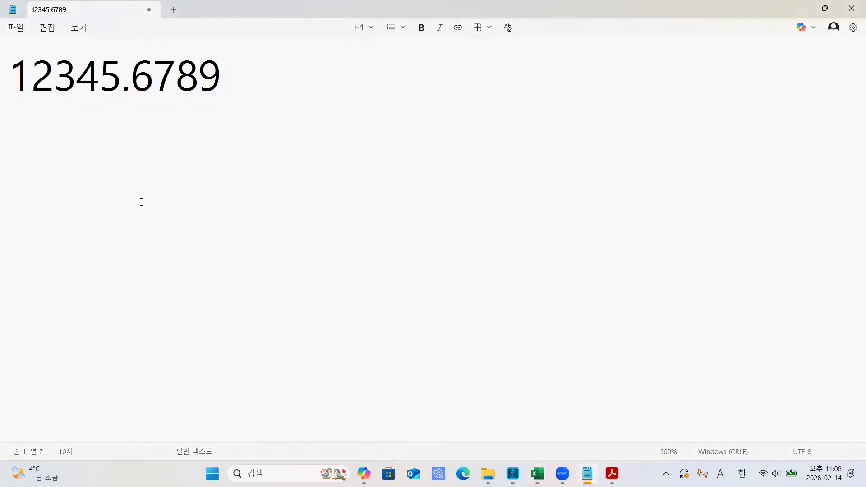
left_click(306, 86)
key("Return")
key("Return")
type("WN")
key("BackSpace")
key("BackSpace")
key("Hangul")
type("주ㅇ첩함수 ")
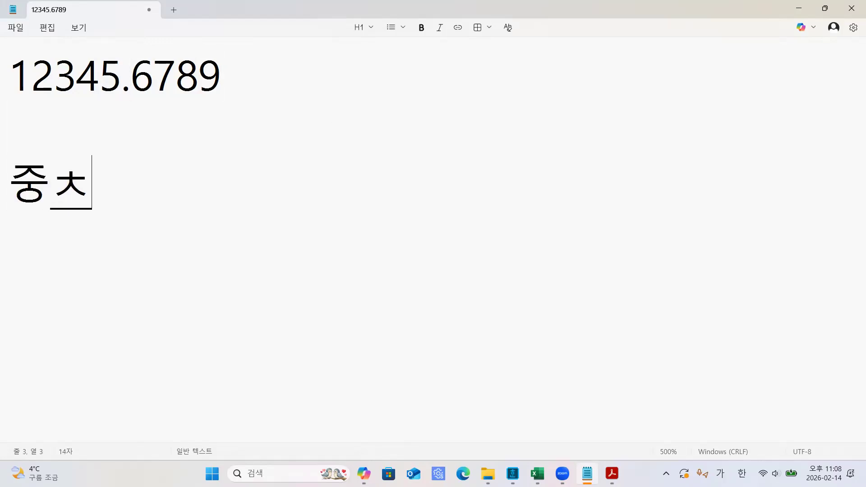
type(": ")
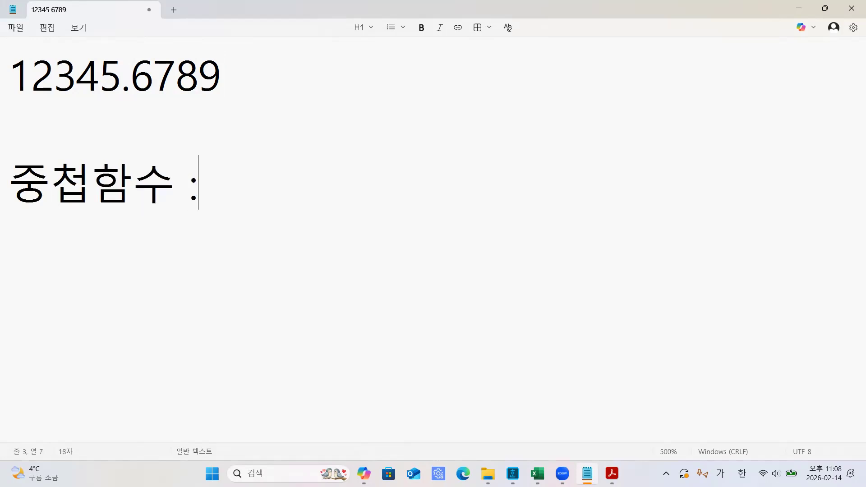
Complete the 중첩함수 line with the question "최종적으로 무엇을 구하는가?" and highlight the question's wording.
type("최ㄷ")
type("적으로 무")
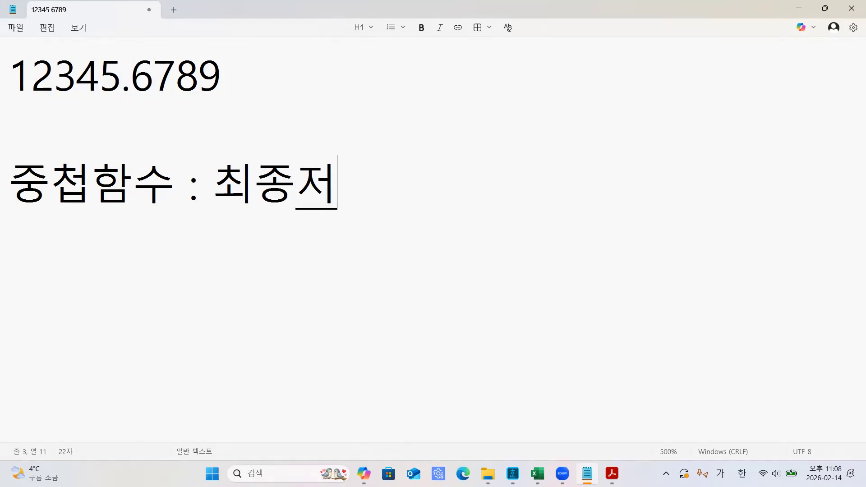
type("엇을 구한")
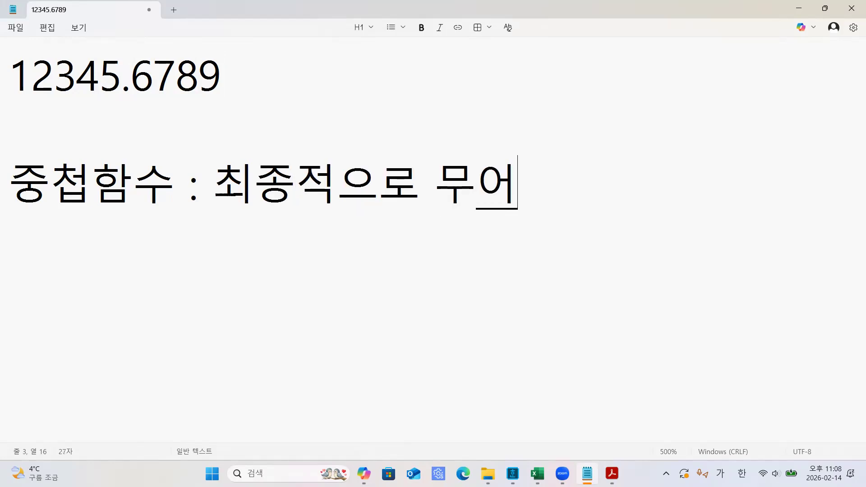
type("는가?")
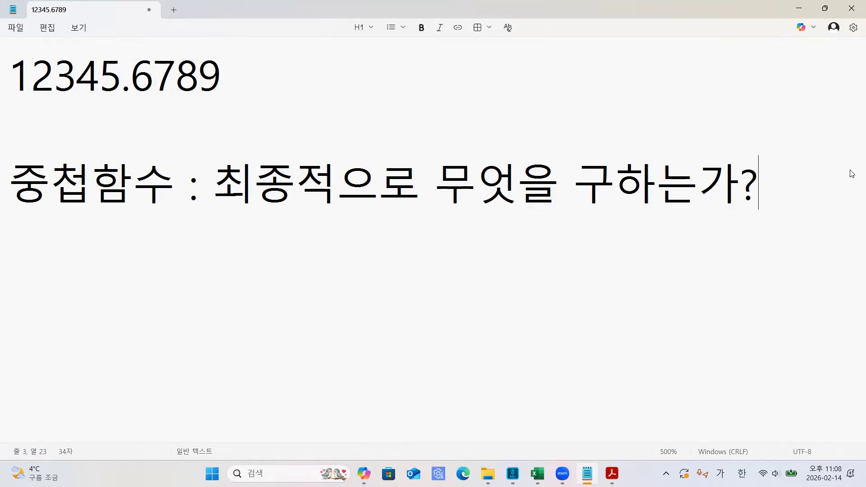
left_click(379, 180)
left_click_drag(213, 183, 738, 173)
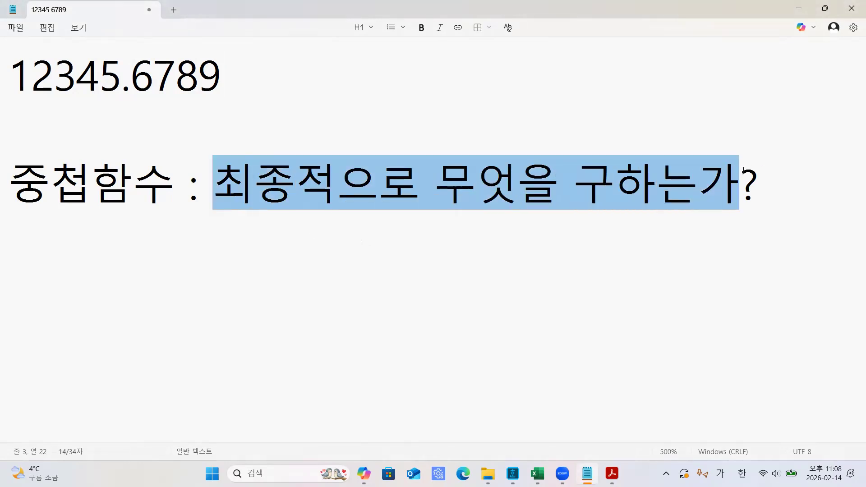
Add the line "대빵함수!!!!" directly below the 중첩함수 question.
left_click(778, 178)
key("Return")
type("대ㅃ")
type("빵함수")
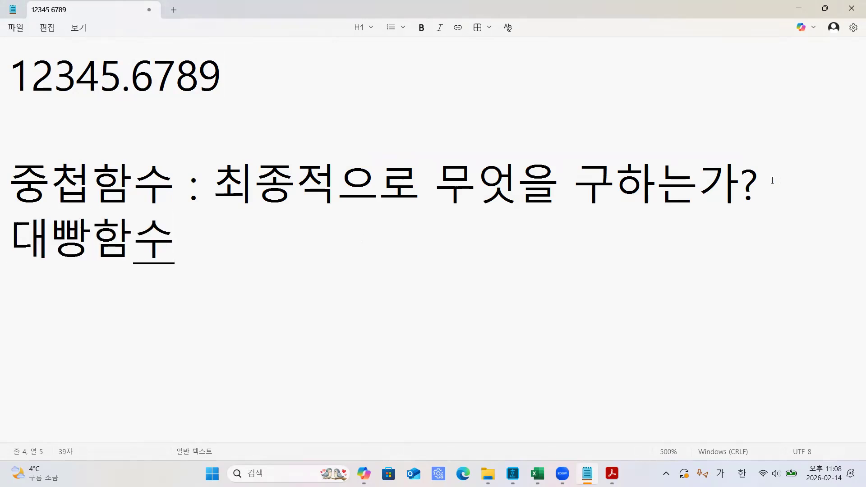
type("!!!!")
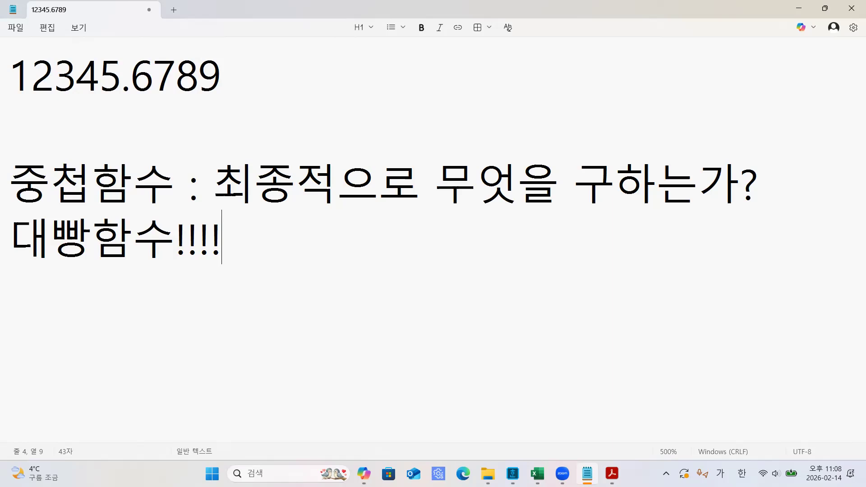
Add the numbered notes "1. 무슨함수인가?" and "2. 인수" on separate lines below 대빵함수.
key("Return")
type("1. ")
type("무슨함수")
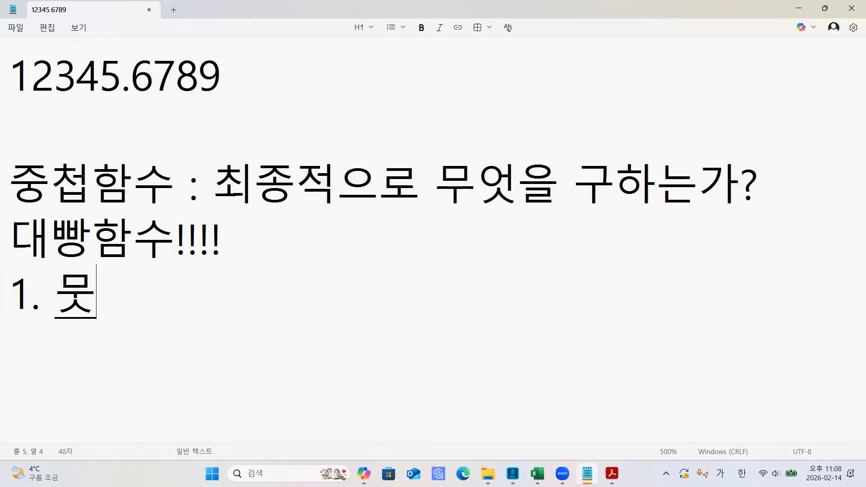
type("인가?")
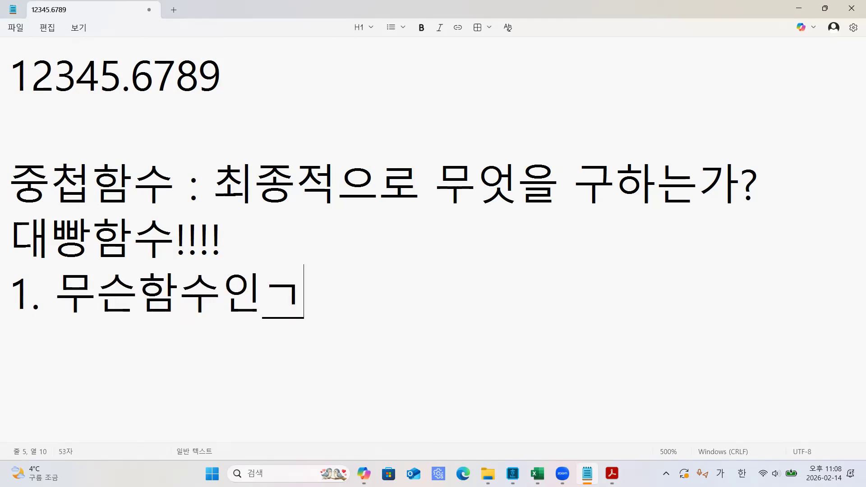
key("Return")
type("2. 인수")
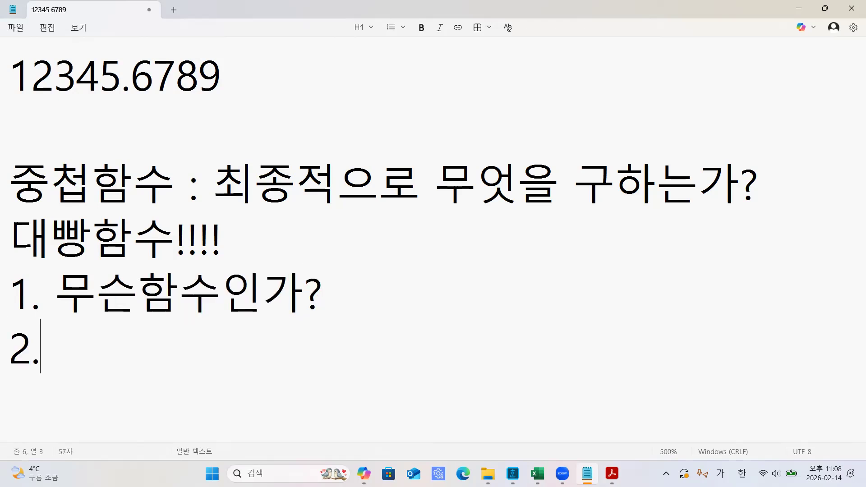
Add the third numbered note, "3. 최종적으로 무엇을 구하는가? 대빵함수".
key("Return")
type("3. 췌ㅇ")
key("BackSpace")
key("BackSpace")
type("최조ㅇ적으로 무엇으")
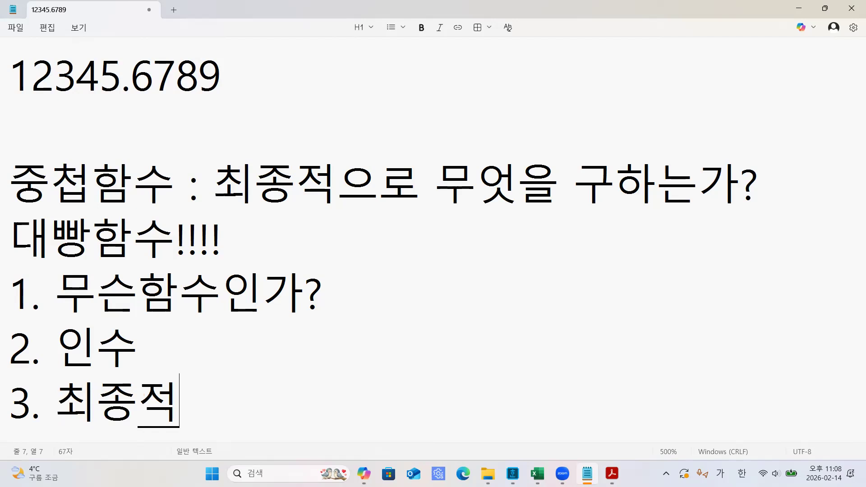
type("ㄹ 구하는가? ")
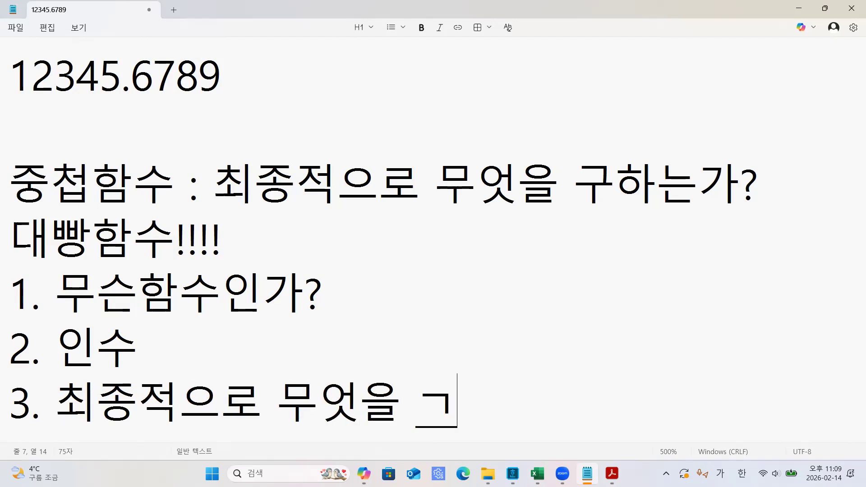
type("대빵함수")
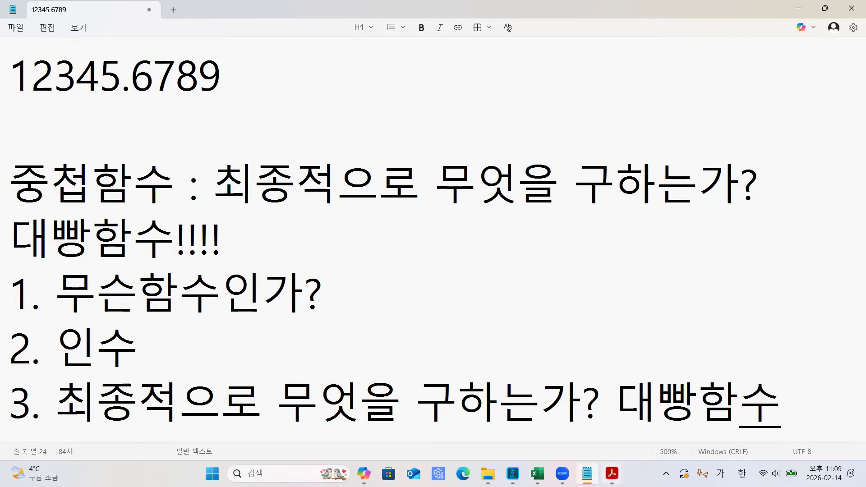
Read the function tasks in the exam PDF in Acrobat and return to the ramen sales workbook in Excel on the 제1작업 sheet.
left_click(612, 473)
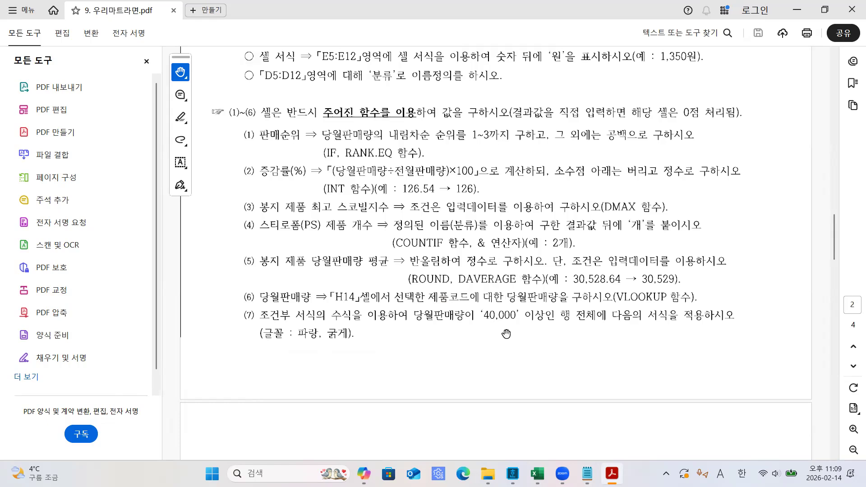
mouse_move(537, 473)
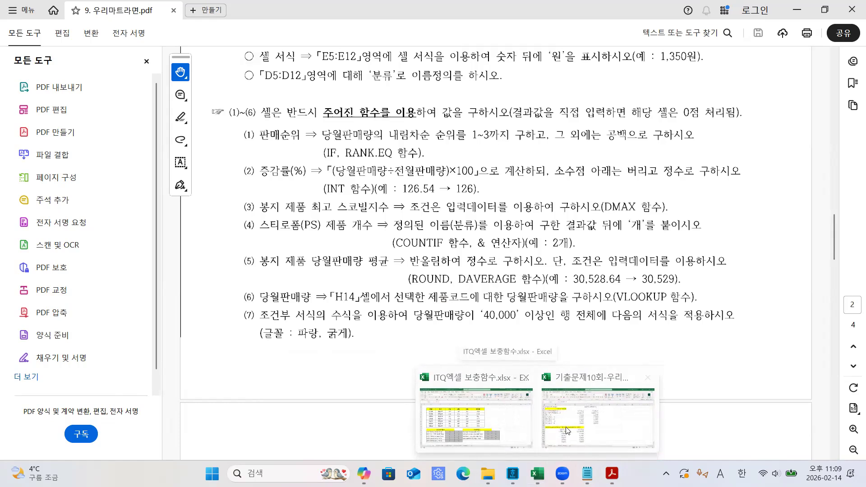
left_click(579, 436)
left_click(401, 397)
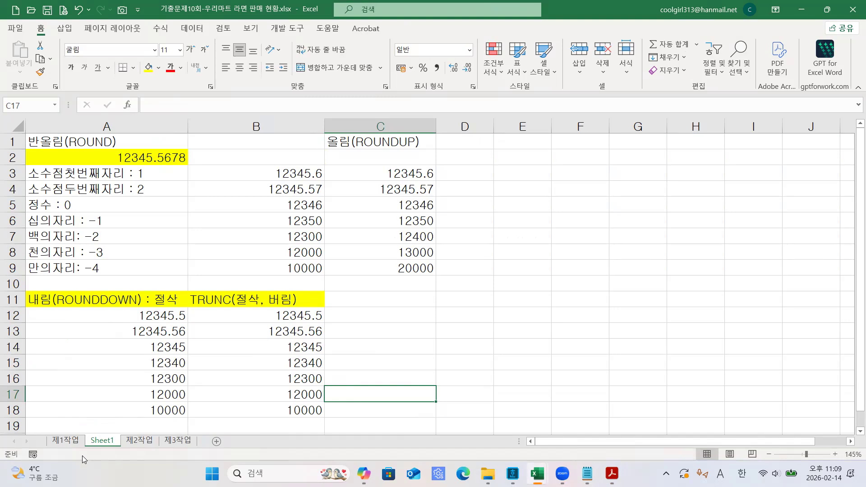
left_click(66, 441)
left_click(356, 408)
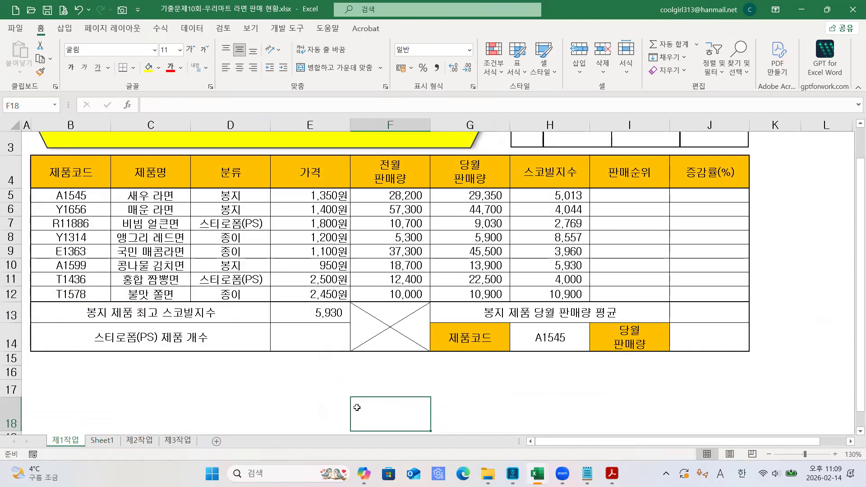
scroll(460, 397, "up", 1)
scroll(460, 397, "down", 1)
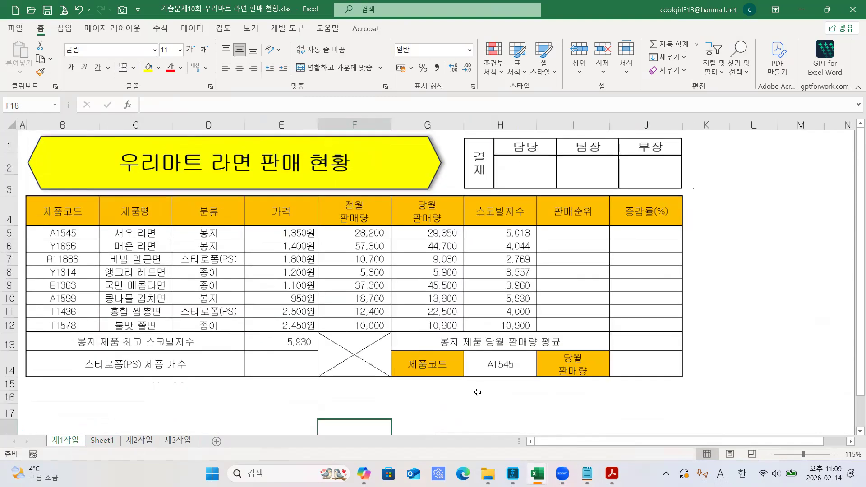
Enter =DAVERAGE(B4:H12,G4,D4:D5) in J13 to average the current-month sales of 봉지 products.
left_click(631, 332)
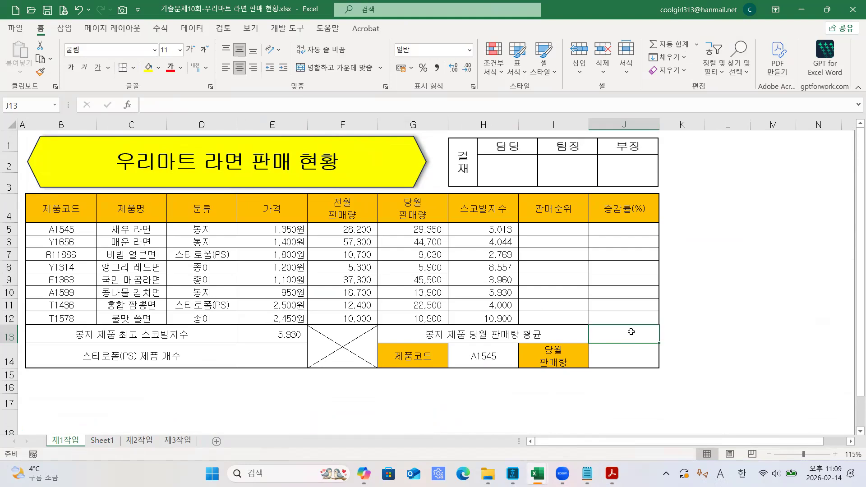
type("=")
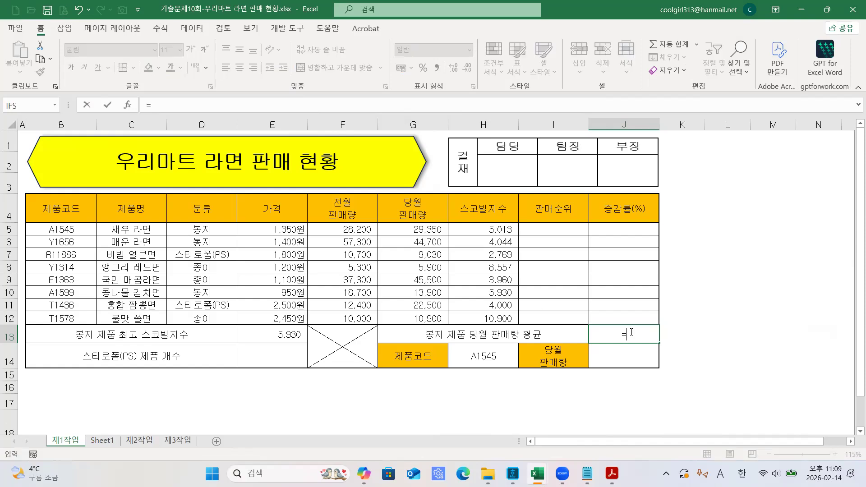
type("DAVE")
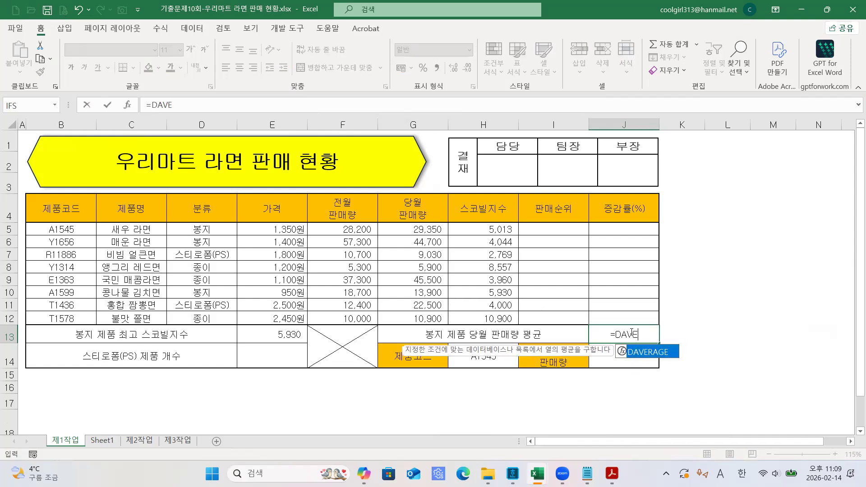
key("Tab")
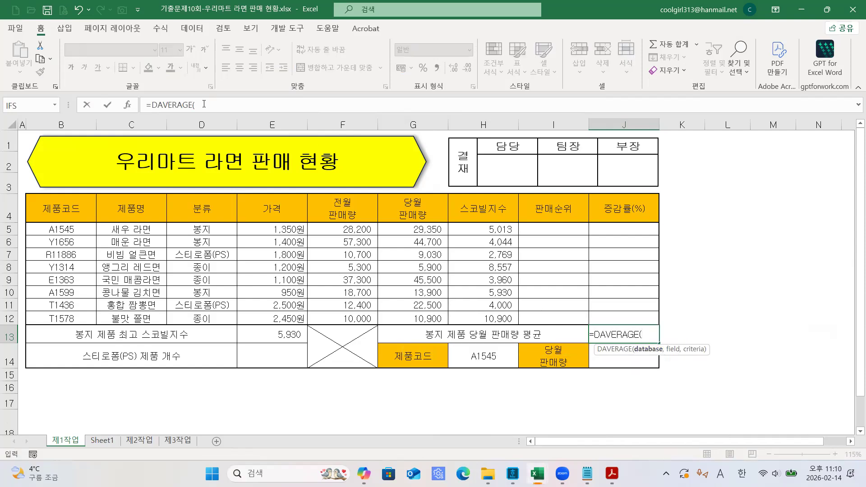
left_click(92, 216)
left_click_drag(93, 216, 478, 317)
type(",")
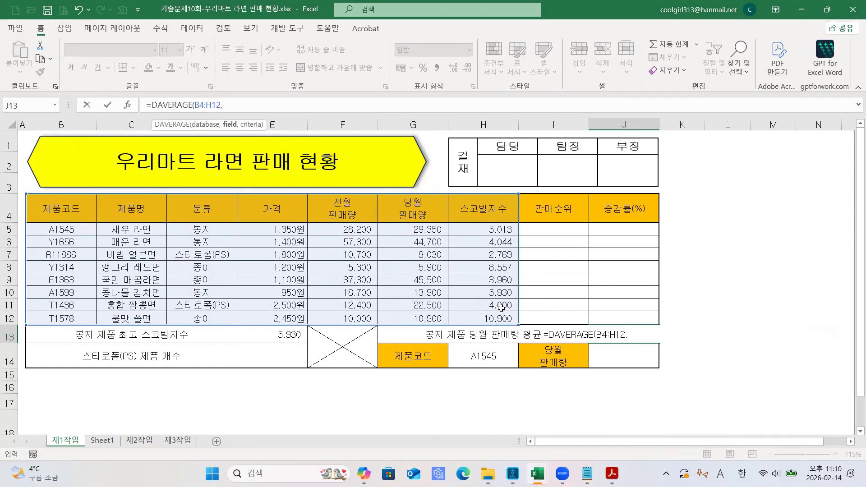
left_click(408, 212)
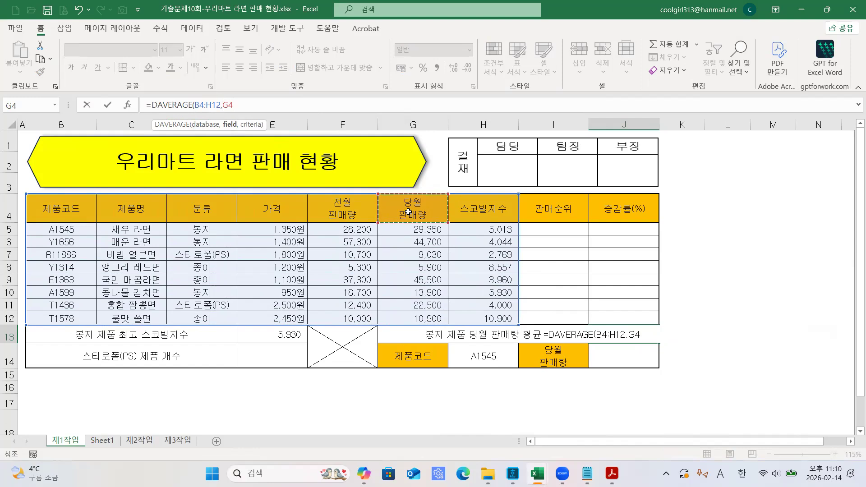
type(",")
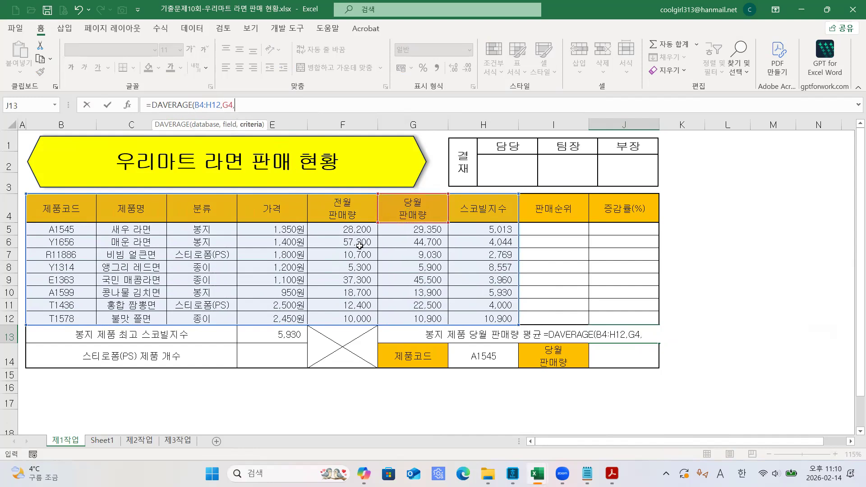
left_click_drag(215, 208, 216, 231)
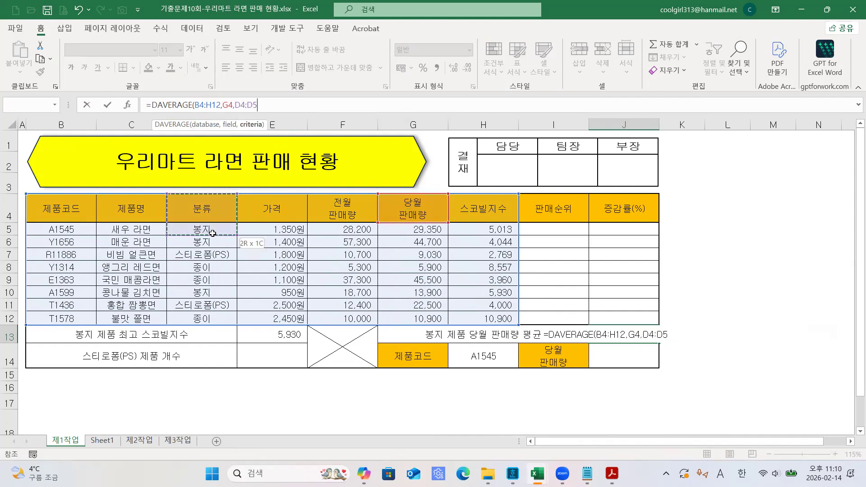
key("ctrl+Return")
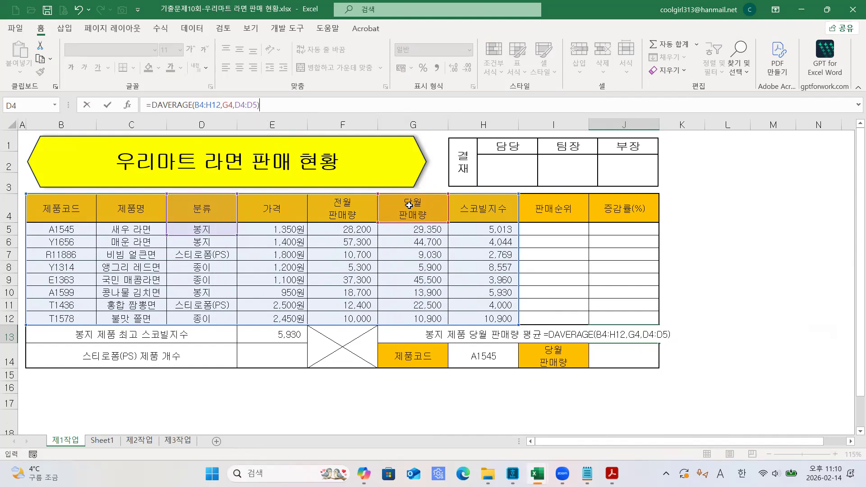
key("Return")
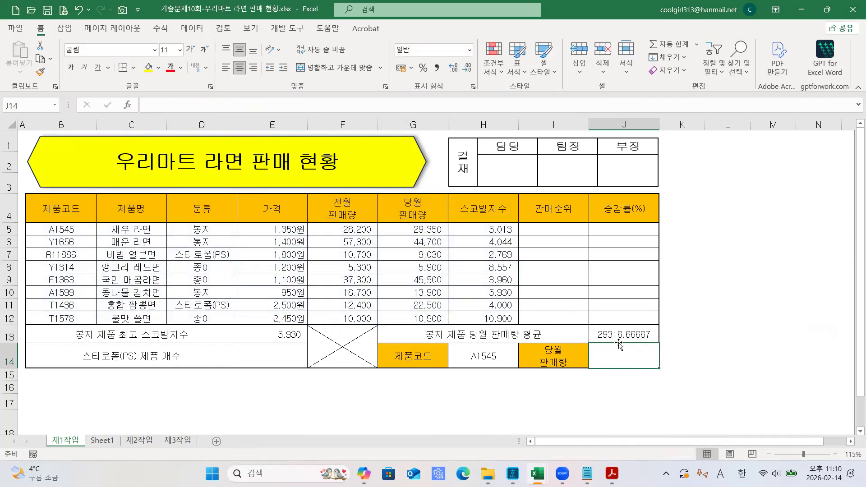
Wrap the DAVERAGE formula in J13 with ROUND and 0 digits: =ROUND(DAVERAGE(B4:H12,G4,D4:D5),0).
left_click(644, 336)
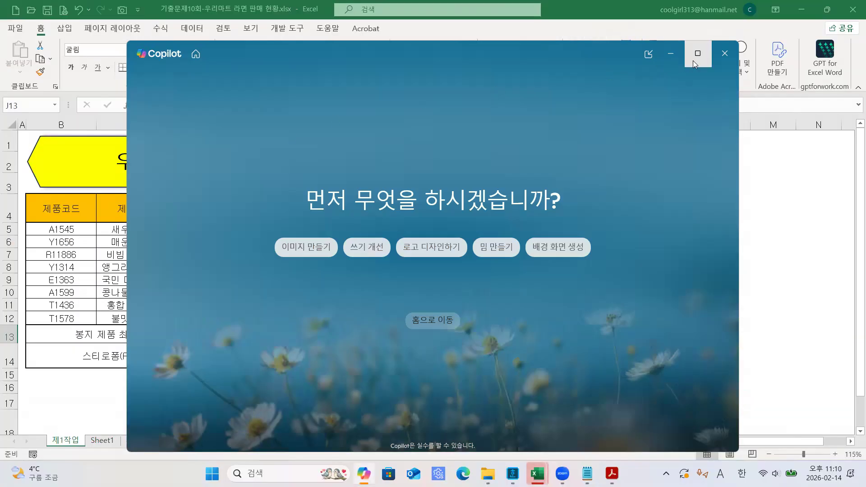
left_click(724, 54)
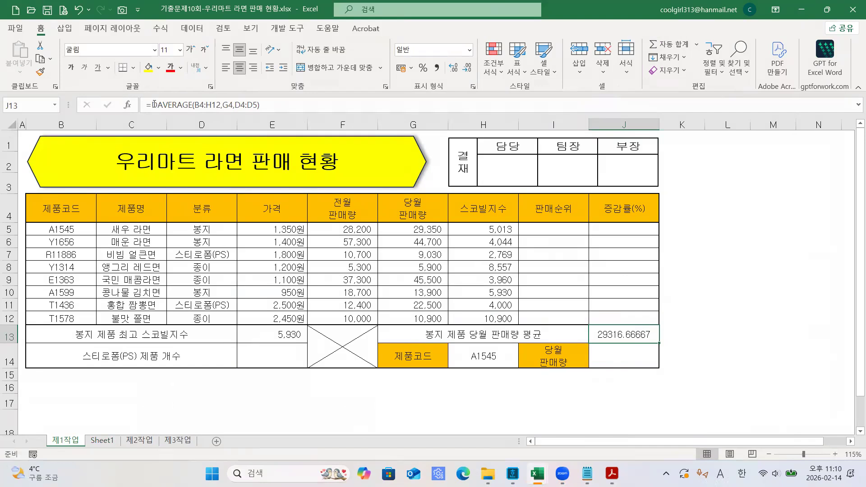
left_click(154, 105)
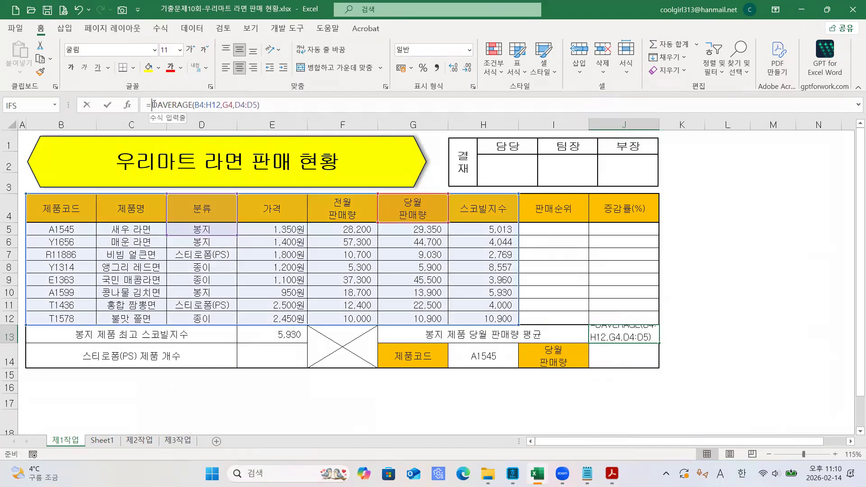
type("ROUND")
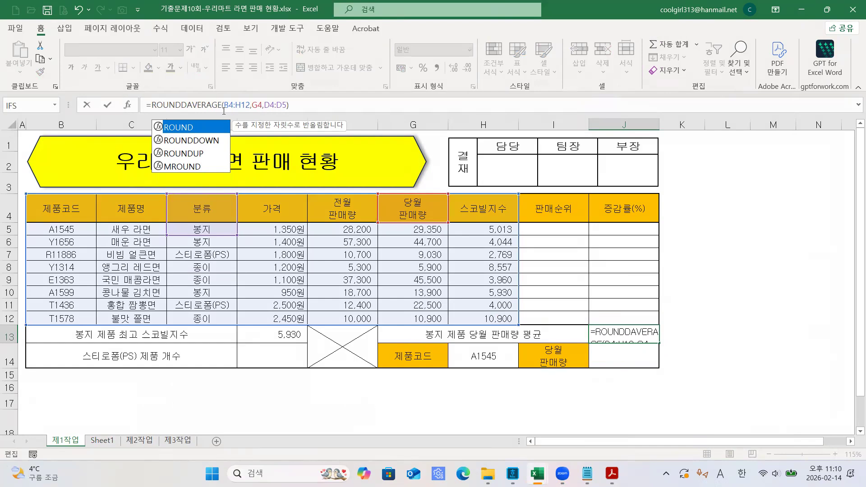
double_click(184, 129)
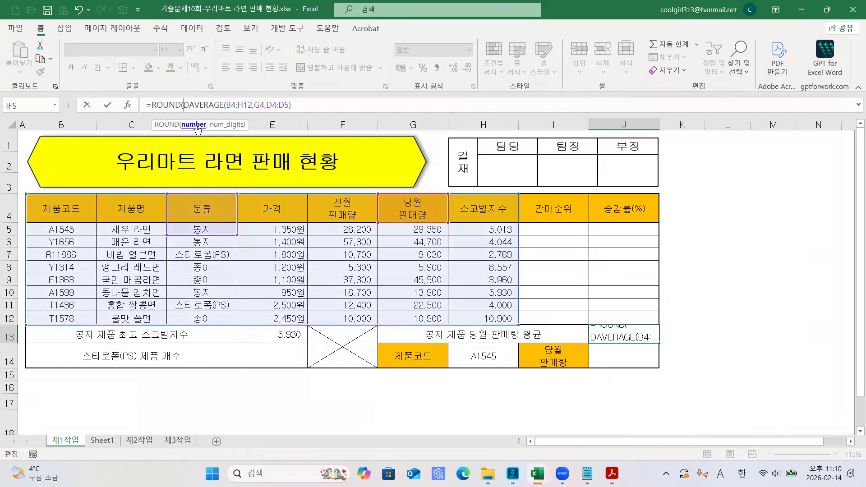
left_click(194, 125)
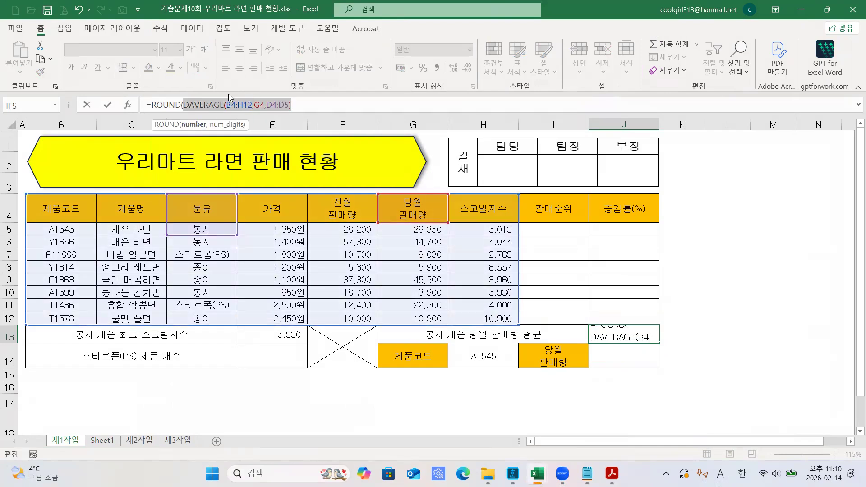
left_click(298, 107)
type(",")
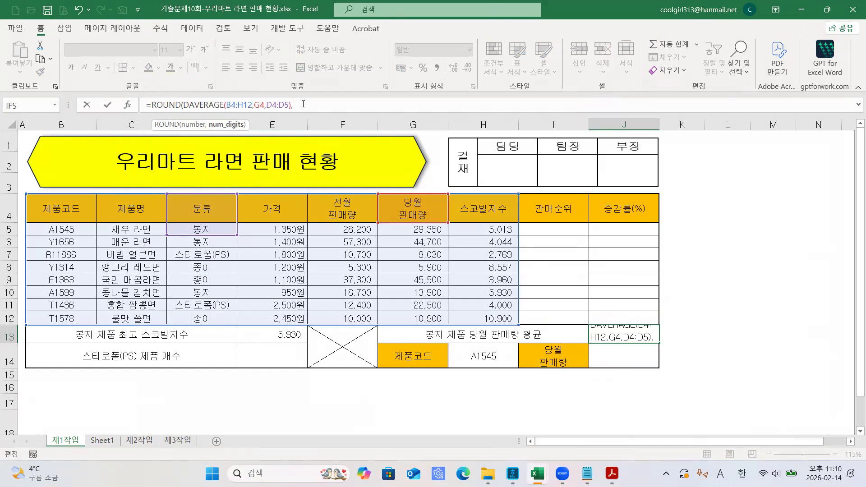
type("0)")
key("Return")
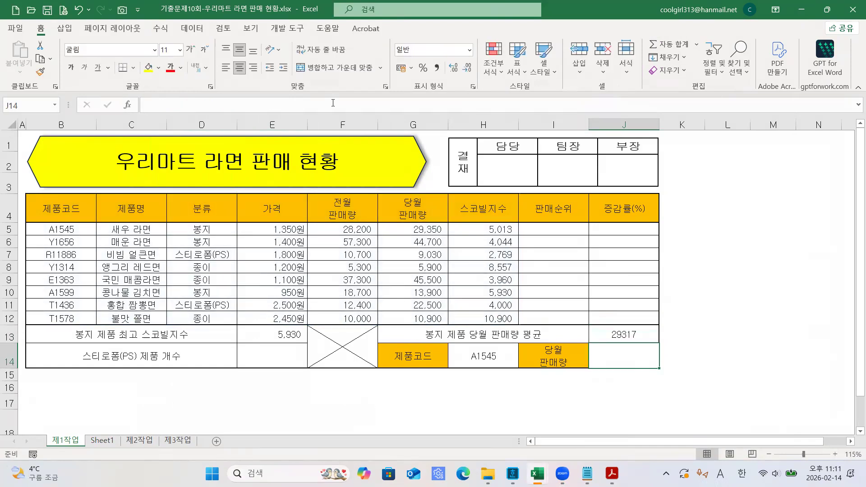
Apply the comma style to the average in J13 and inspect its number format settings without changing them.
left_click(620, 333)
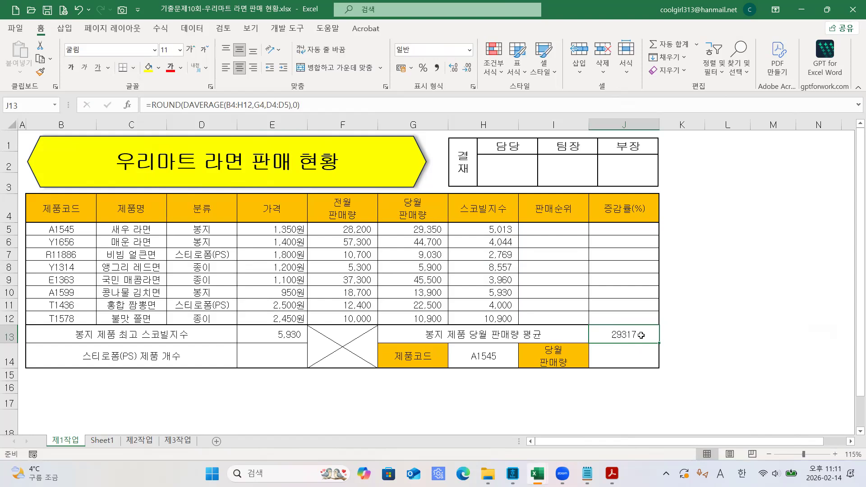
left_click(435, 69)
key("ctrl+1")
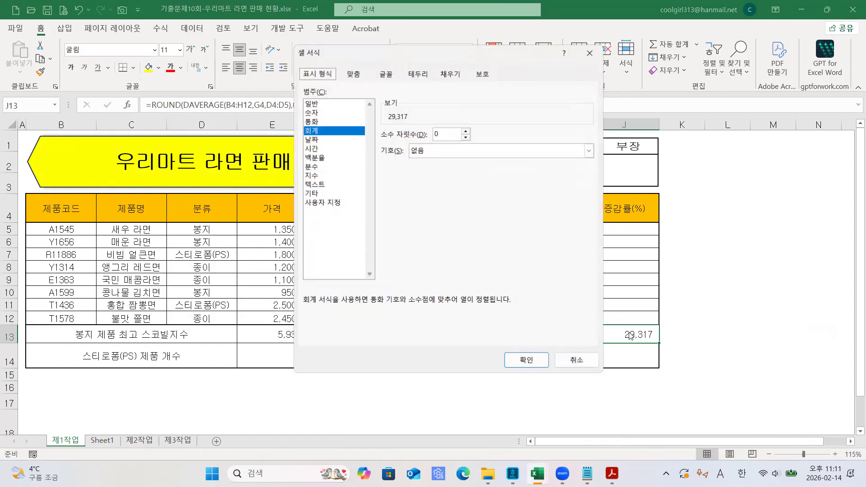
left_click(314, 104)
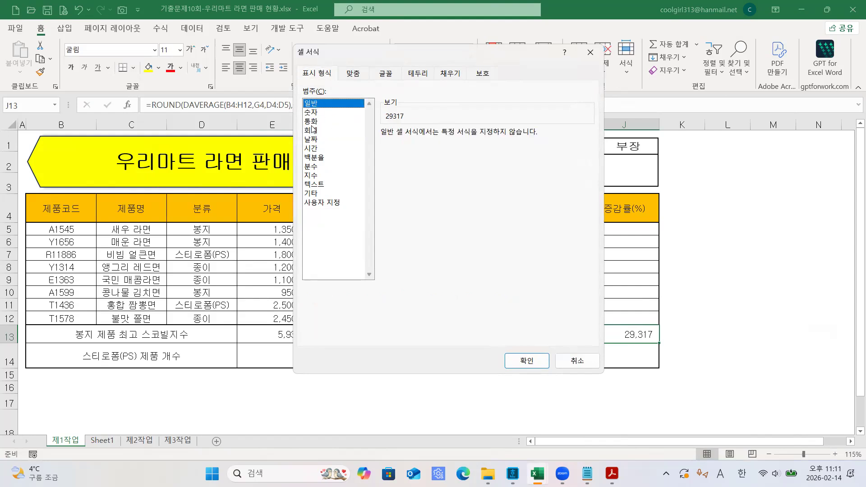
left_click(581, 365)
left_click(693, 360)
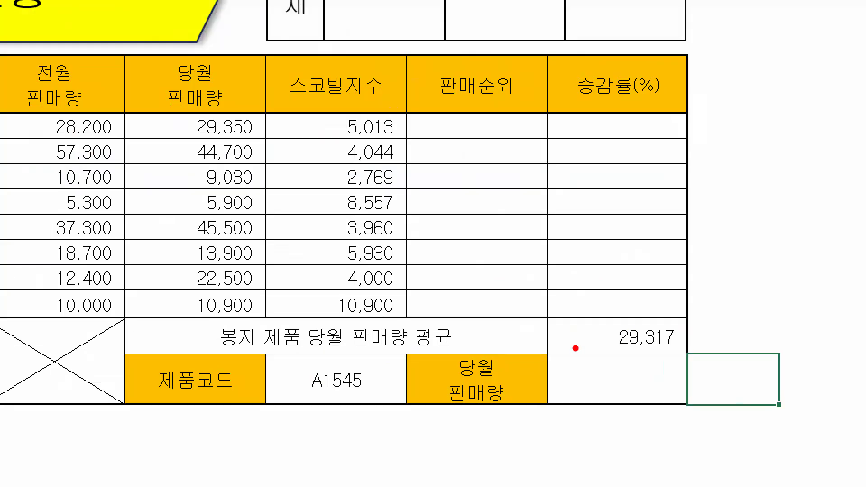
left_click_drag(547, 294, 705, 386)
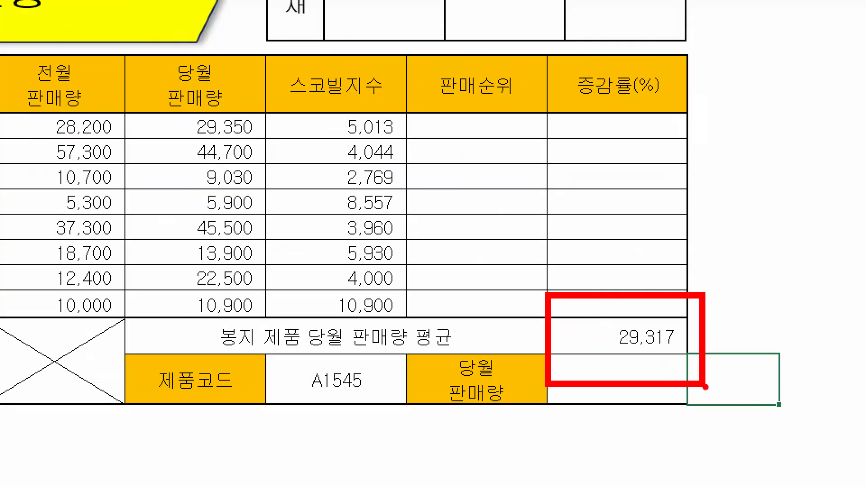
key("Escape")
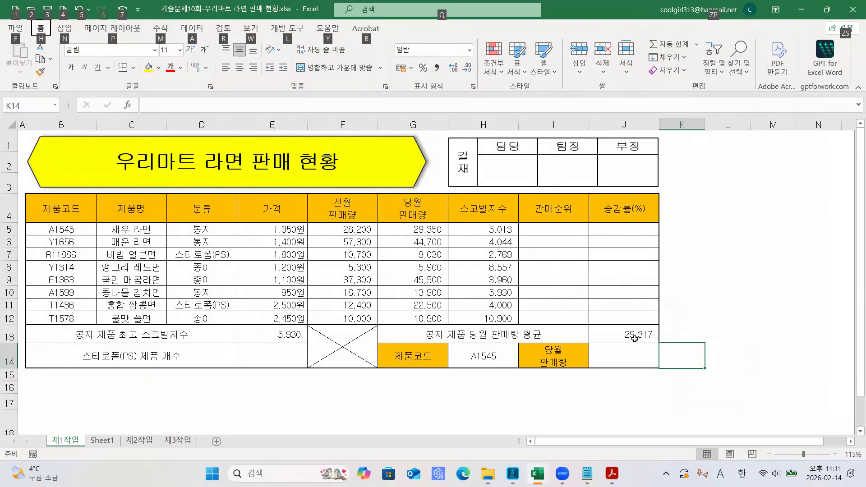
Try the 일반 number format on J13 and clear the cell, undo both changes and keep the comma style.
left_click(639, 344)
key("ctrl+1")
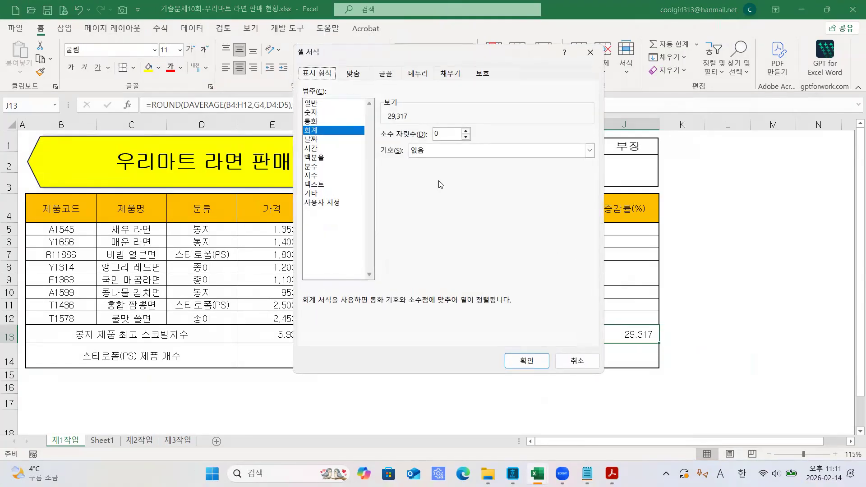
left_click(312, 104)
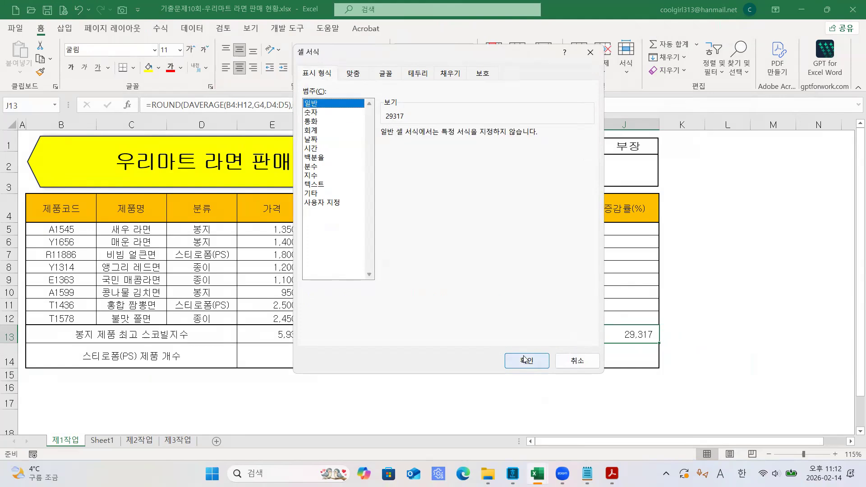
left_click(523, 360)
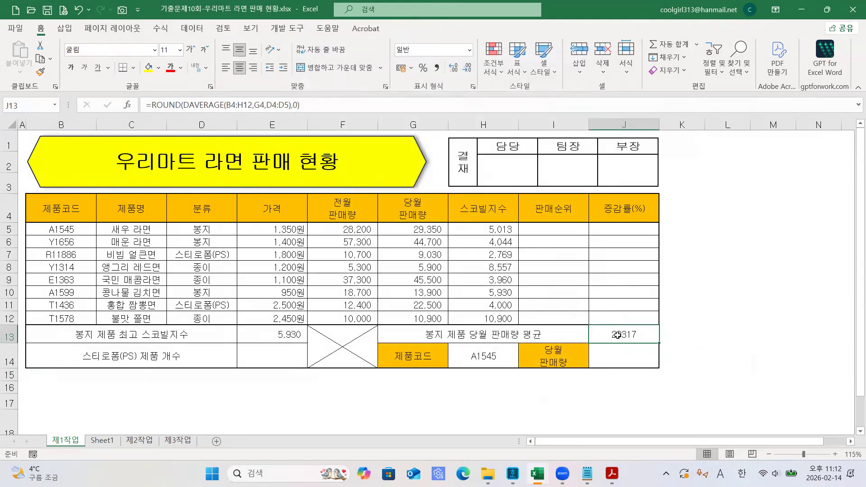
key("Delete")
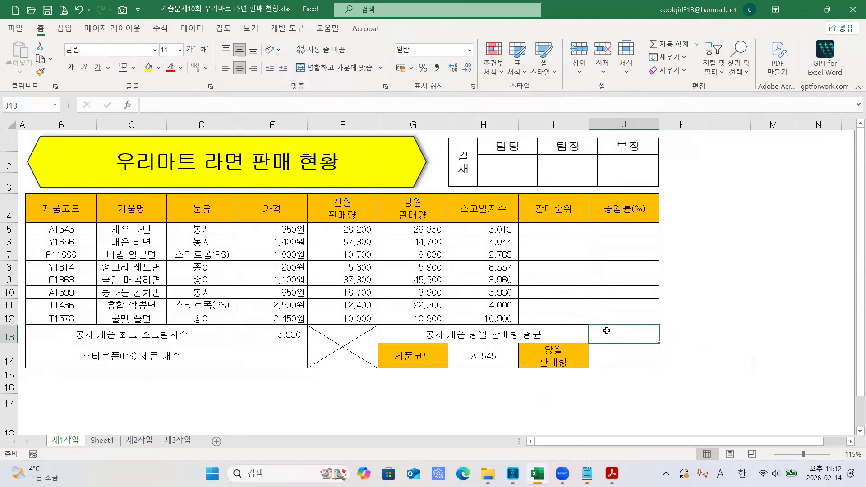
key("ctrl+z")
key("ctrl+z")
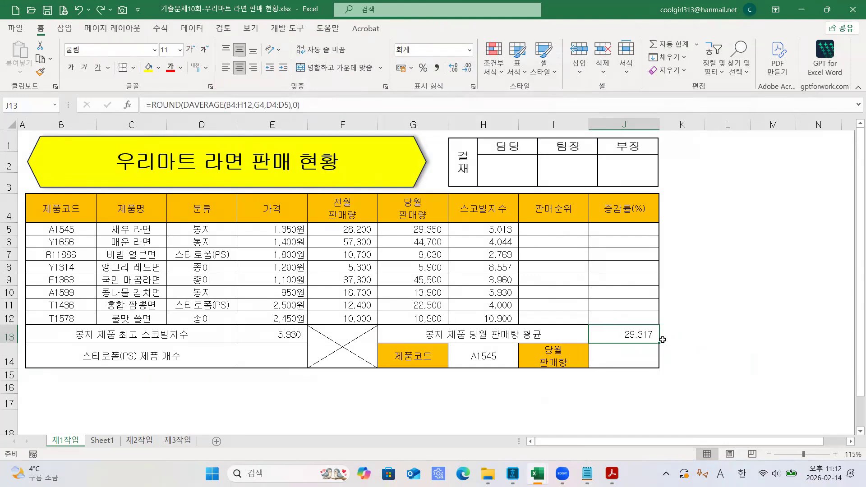
left_click(437, 68)
Switch to the exam PDF in Acrobat and review the output layout, formatting conditions and function tasks (1) to (7).
left_click(612, 473)
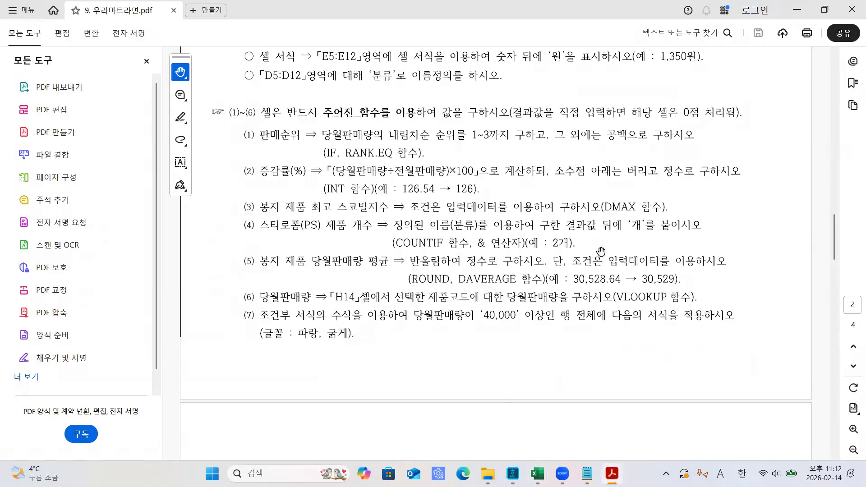
scroll(596, 248, "up", 4)
scroll(594, 239, "up", 3)
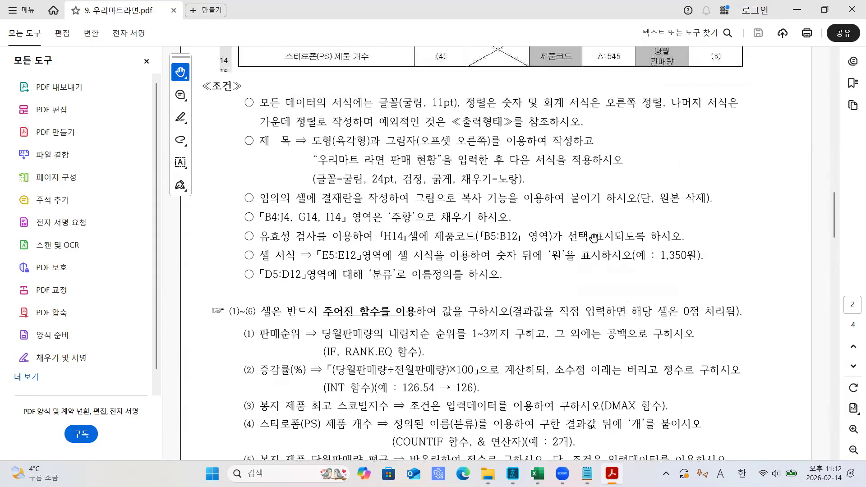
scroll(594, 236, "up", 8)
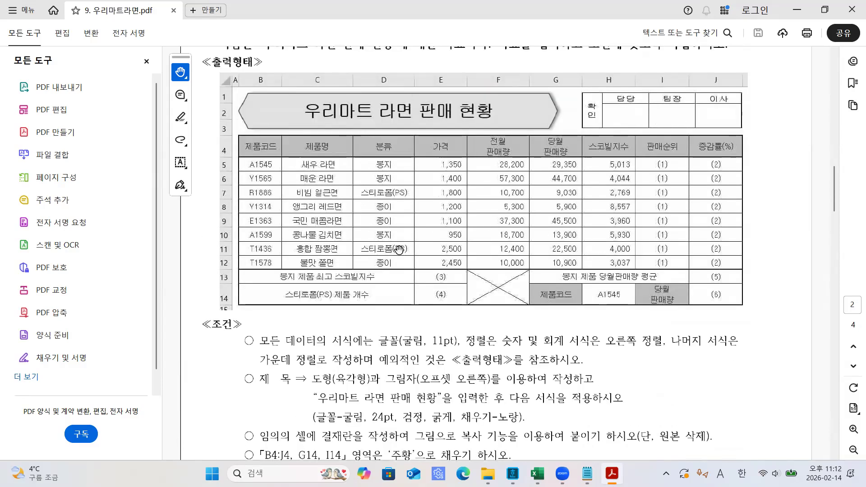
scroll(398, 251, "down", 6)
scroll(487, 270, "down", 6)
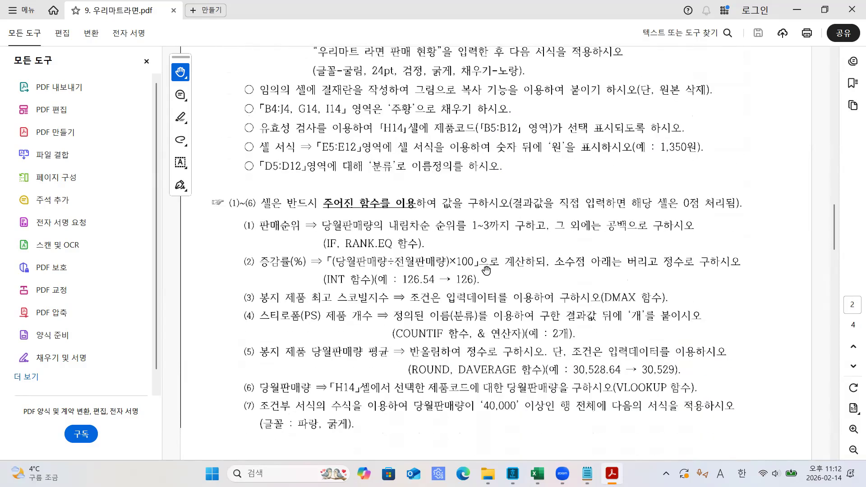
scroll(486, 269, "down", 1)
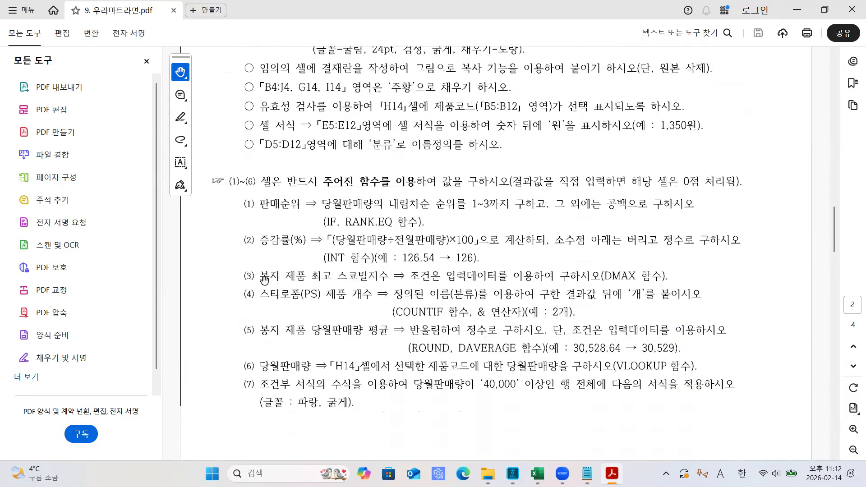